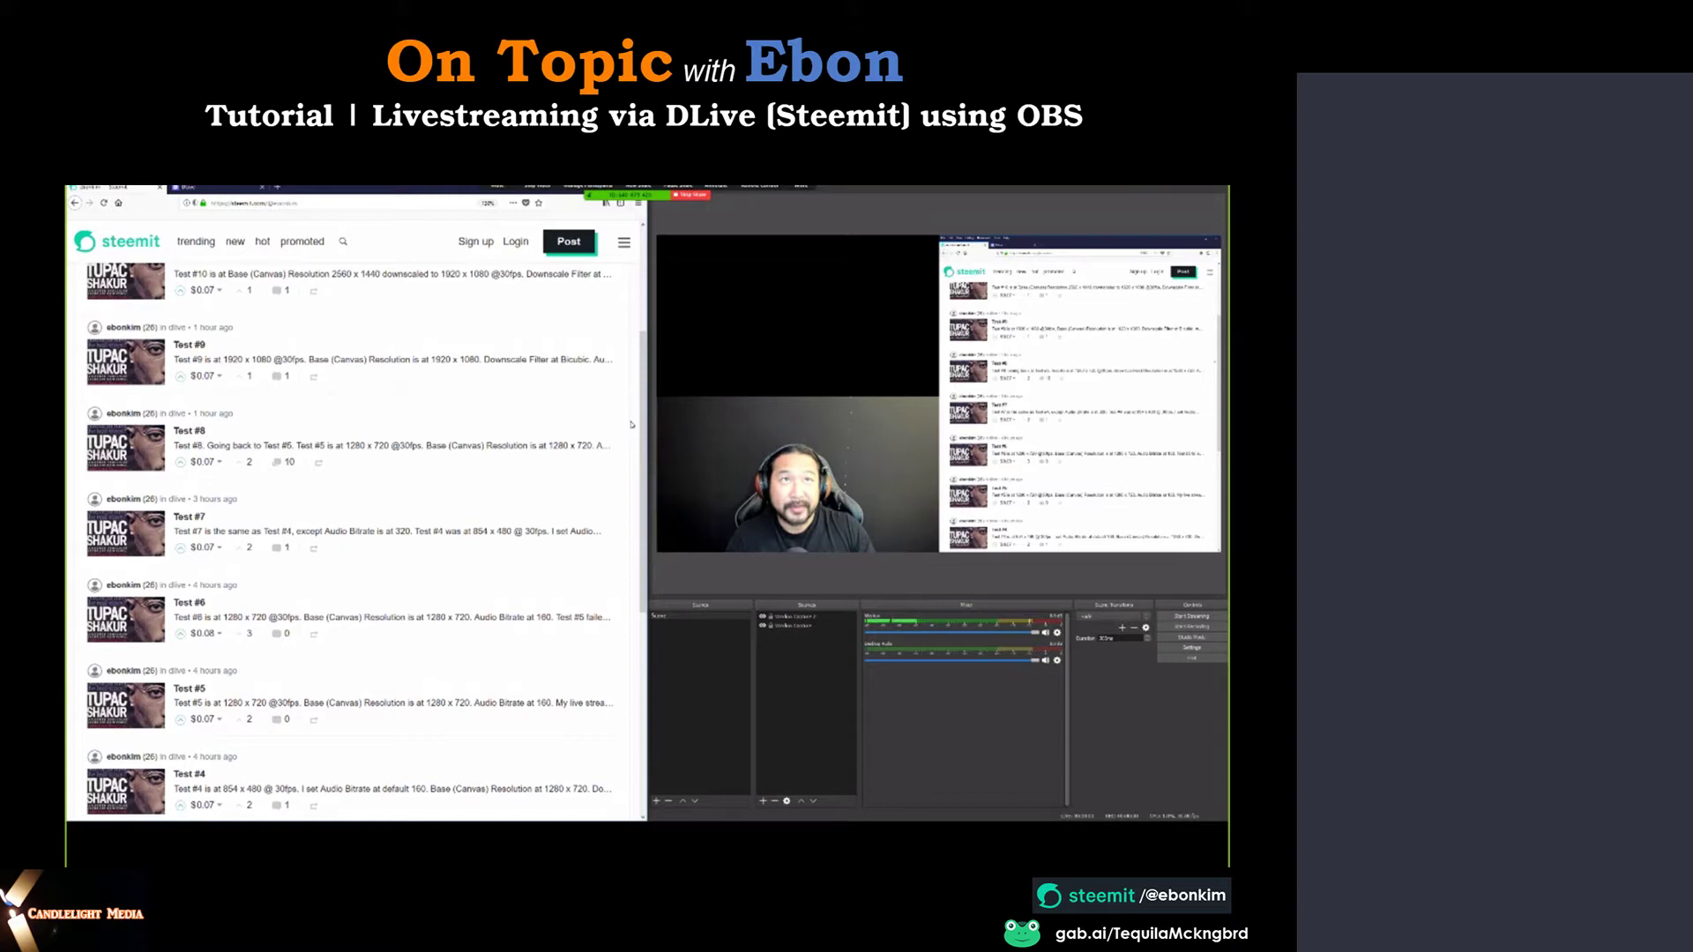
Review the resolution, frame rate and audio bitrate notes of the test stream posts on the Steemit blog.
scroll(571, 628, "down", 1)
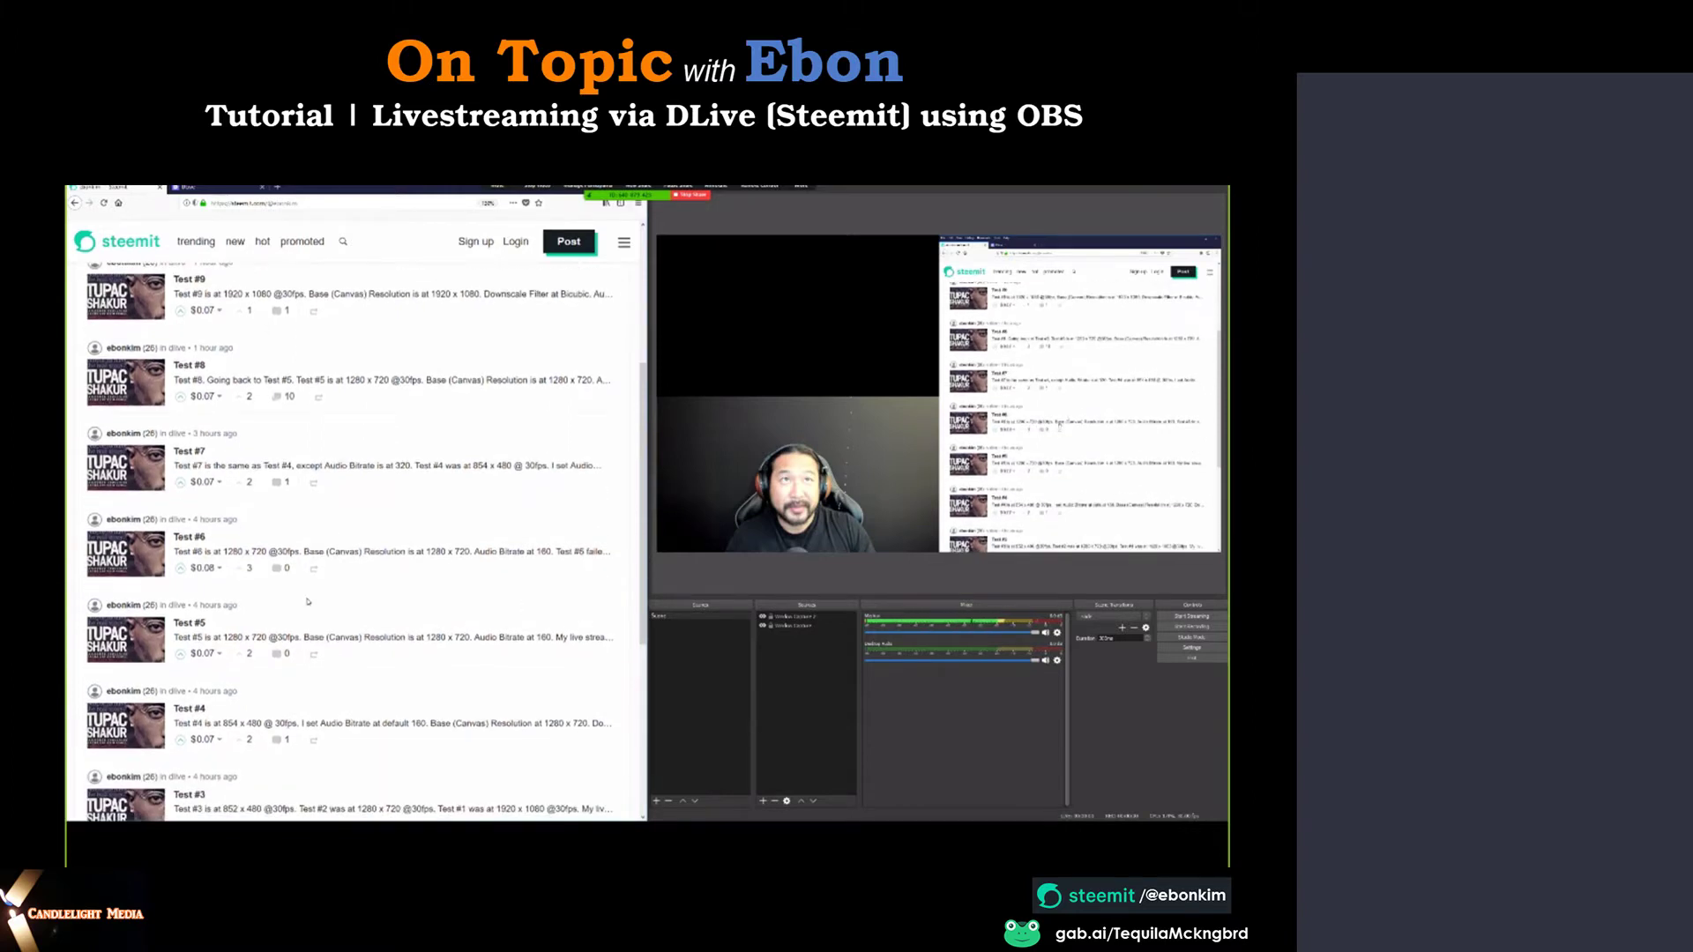
scroll(239, 507, "down", 1)
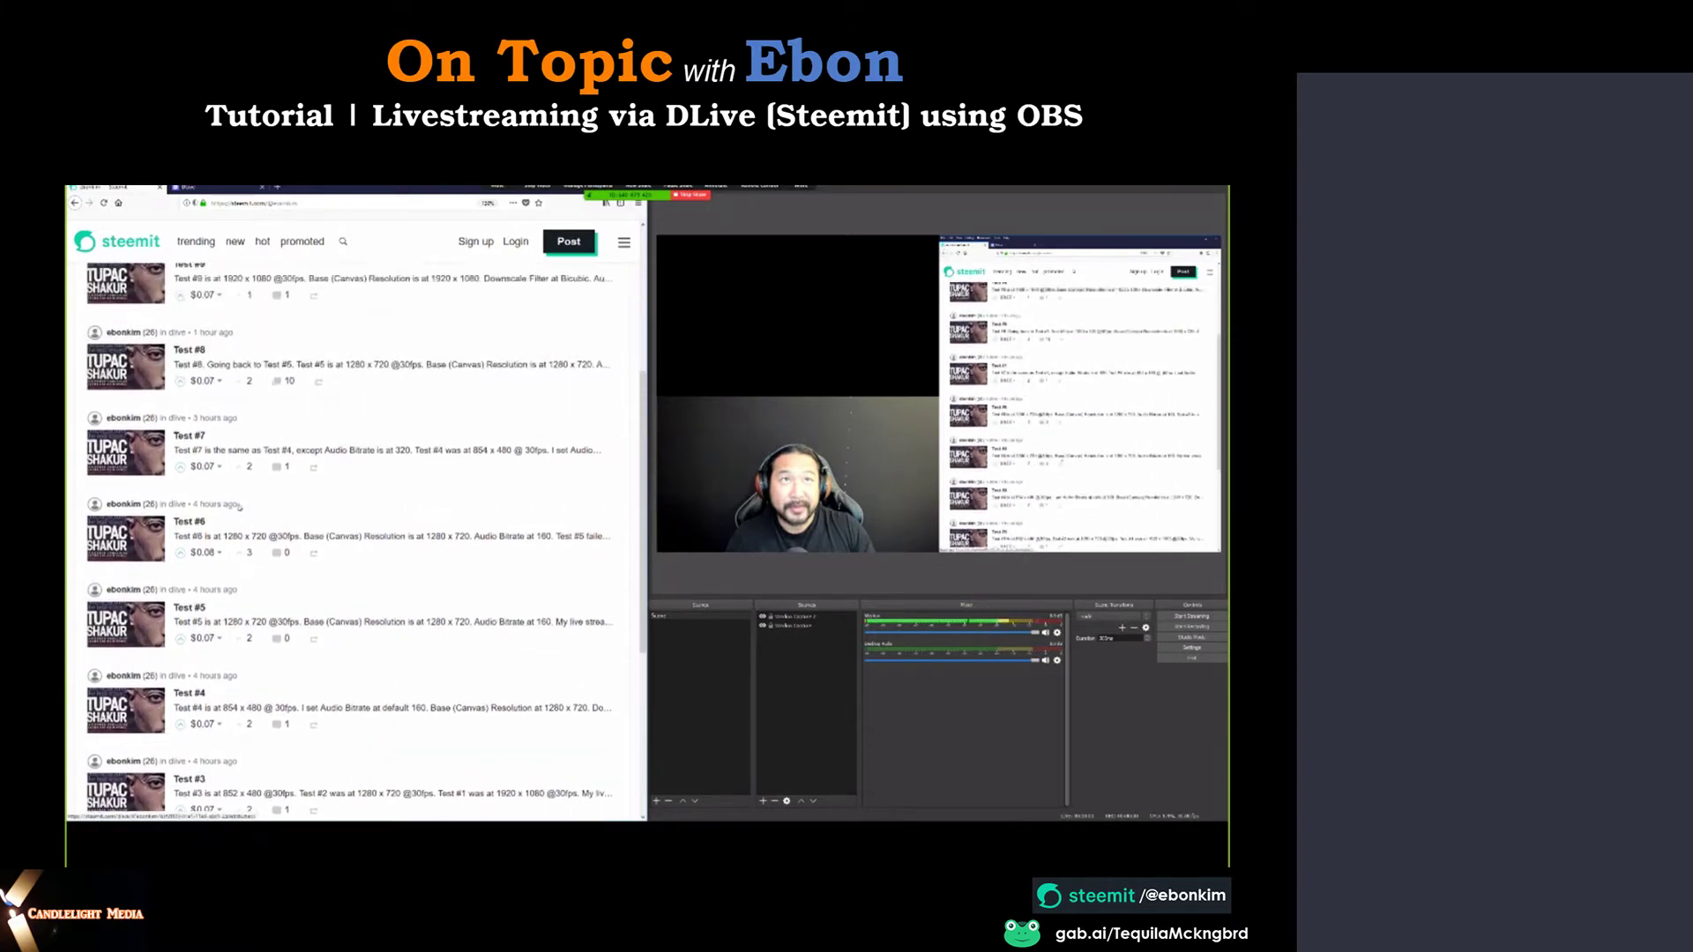
scroll(201, 436, "up", 3)
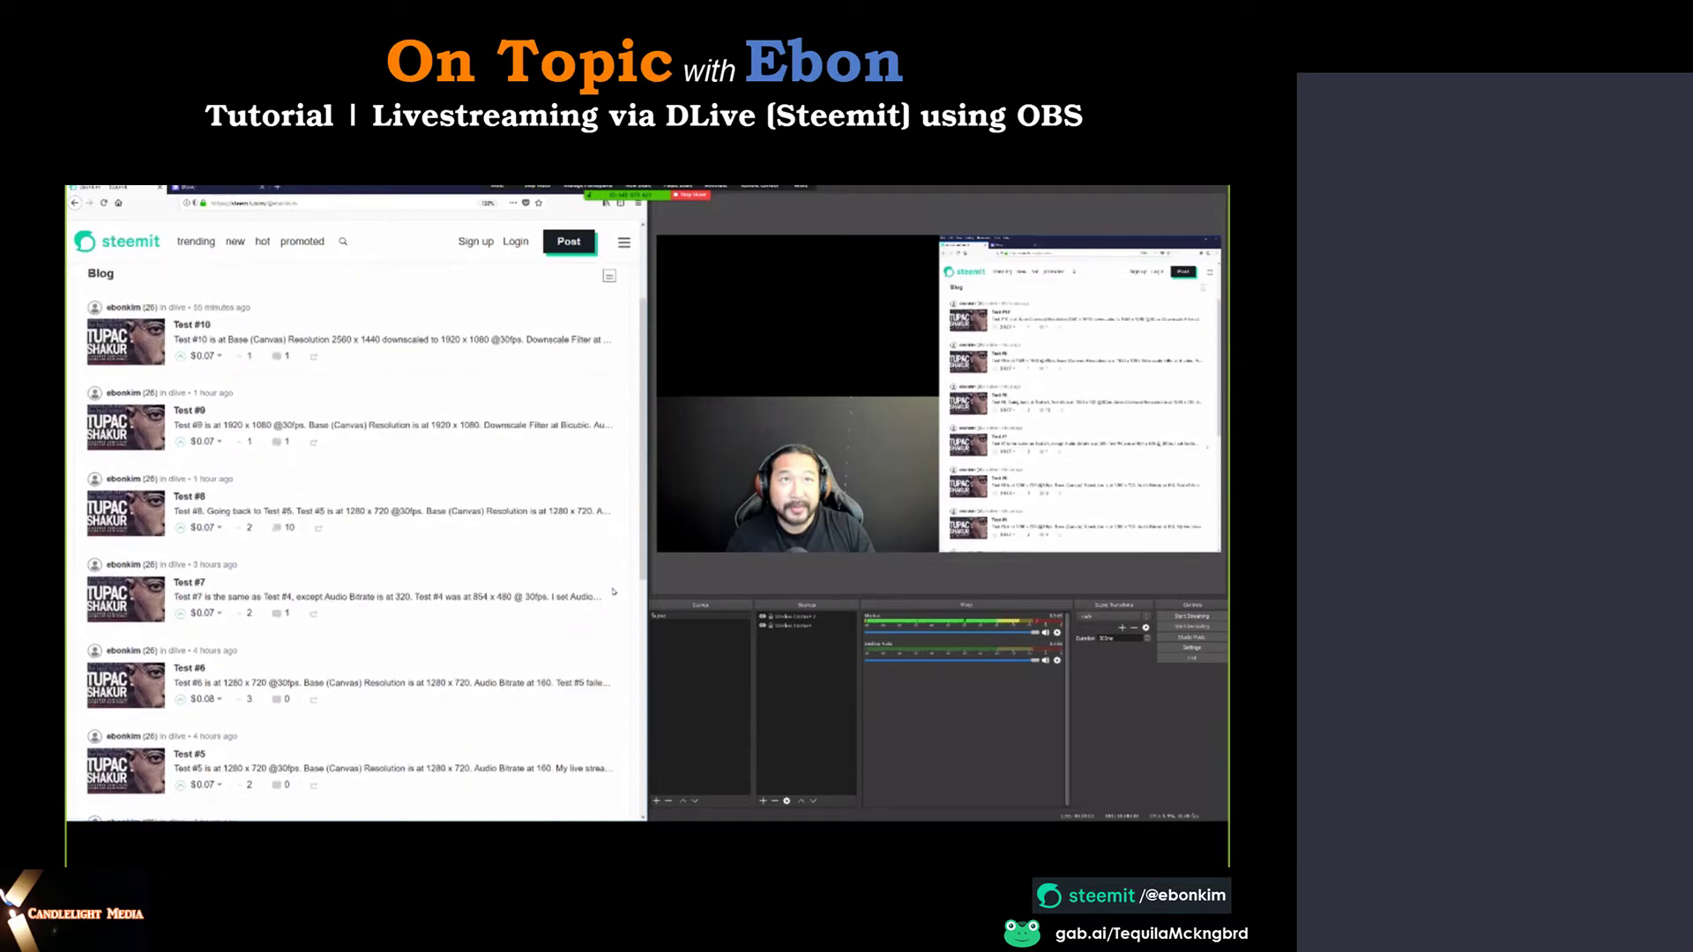
scroll(277, 566, "up", 1)
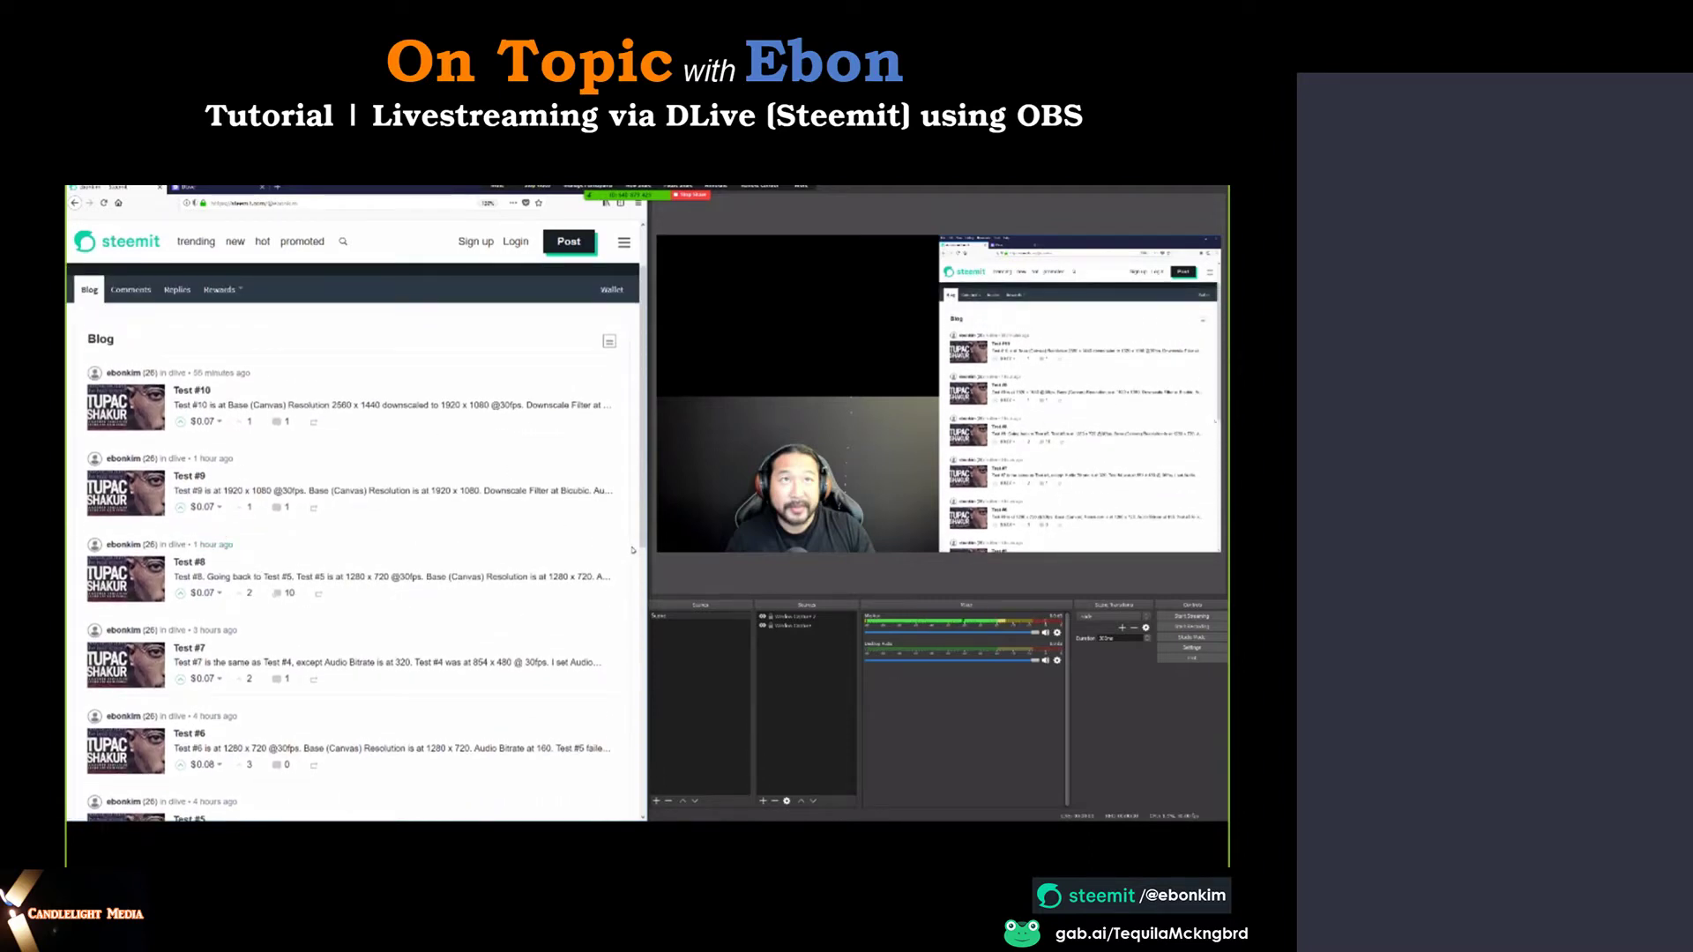
scroll(236, 682, "down", 2)
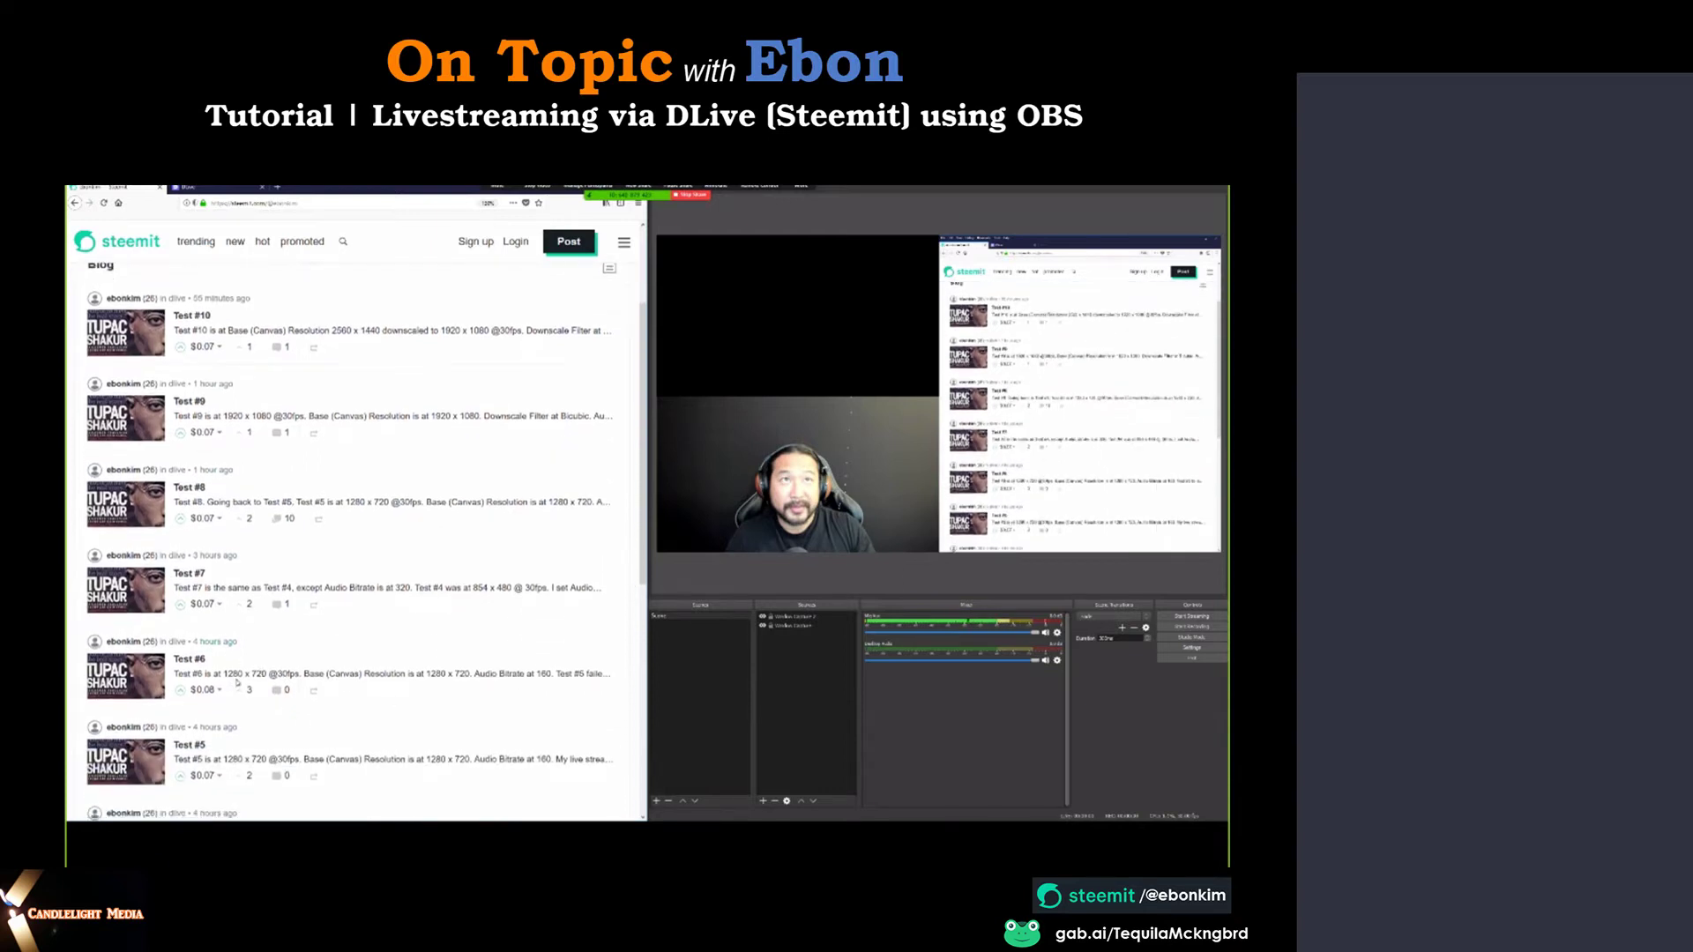
scroll(418, 648, "down", 2)
scroll(634, 651, "up", 3)
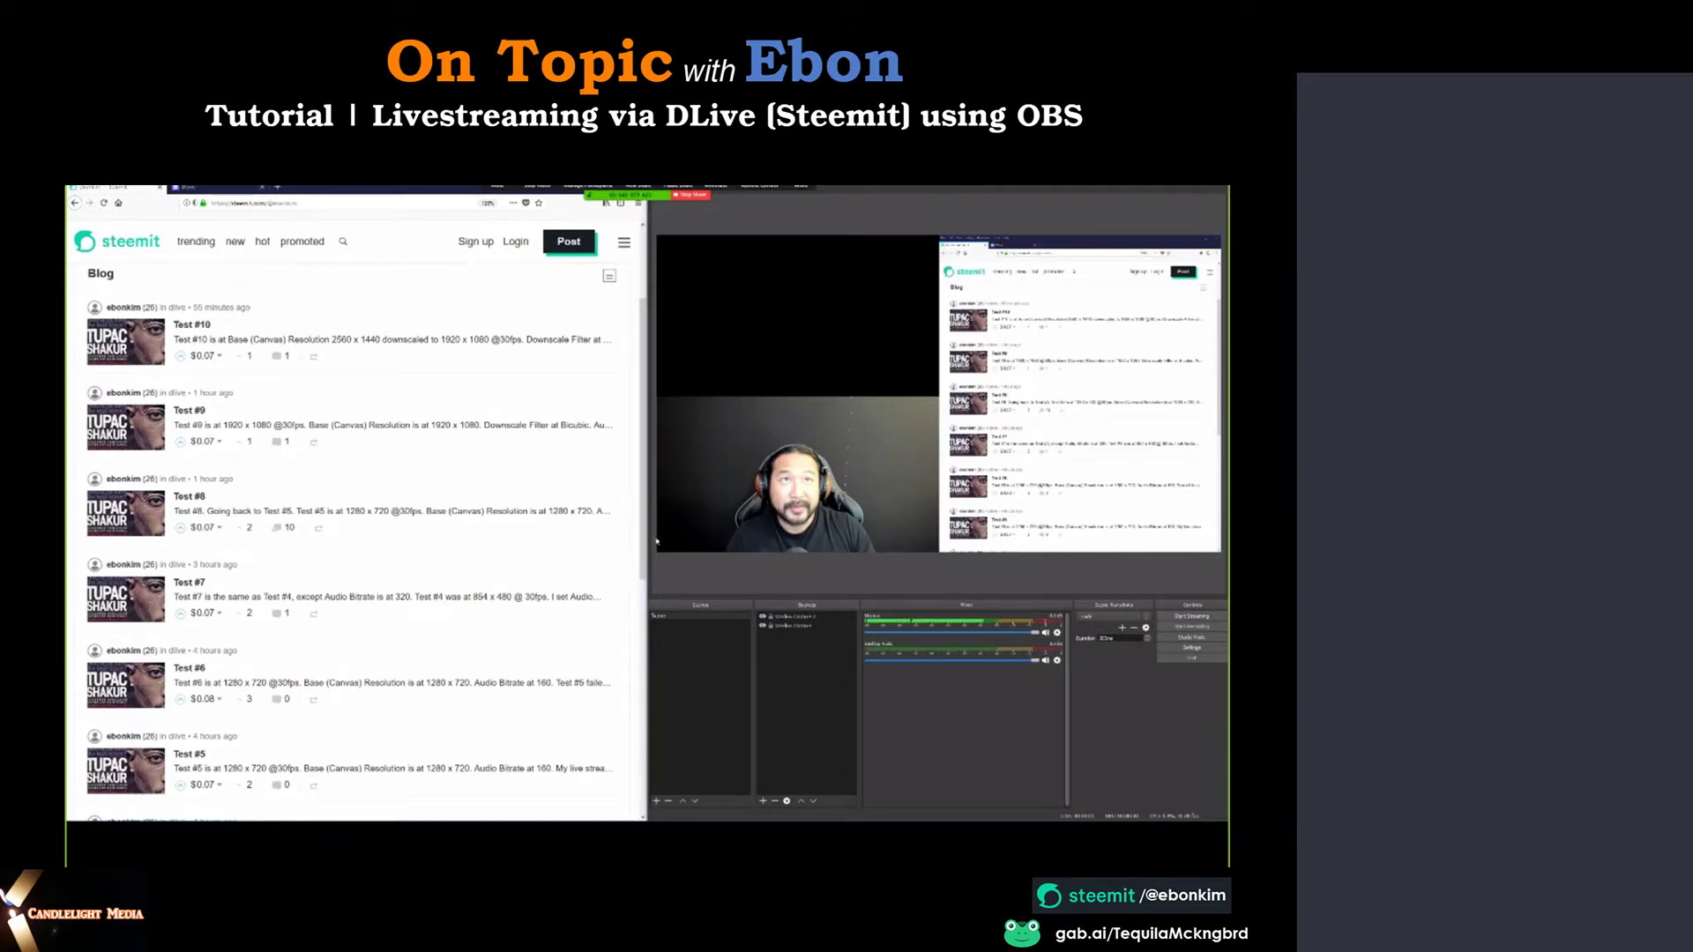
scroll(635, 541, "up", 2)
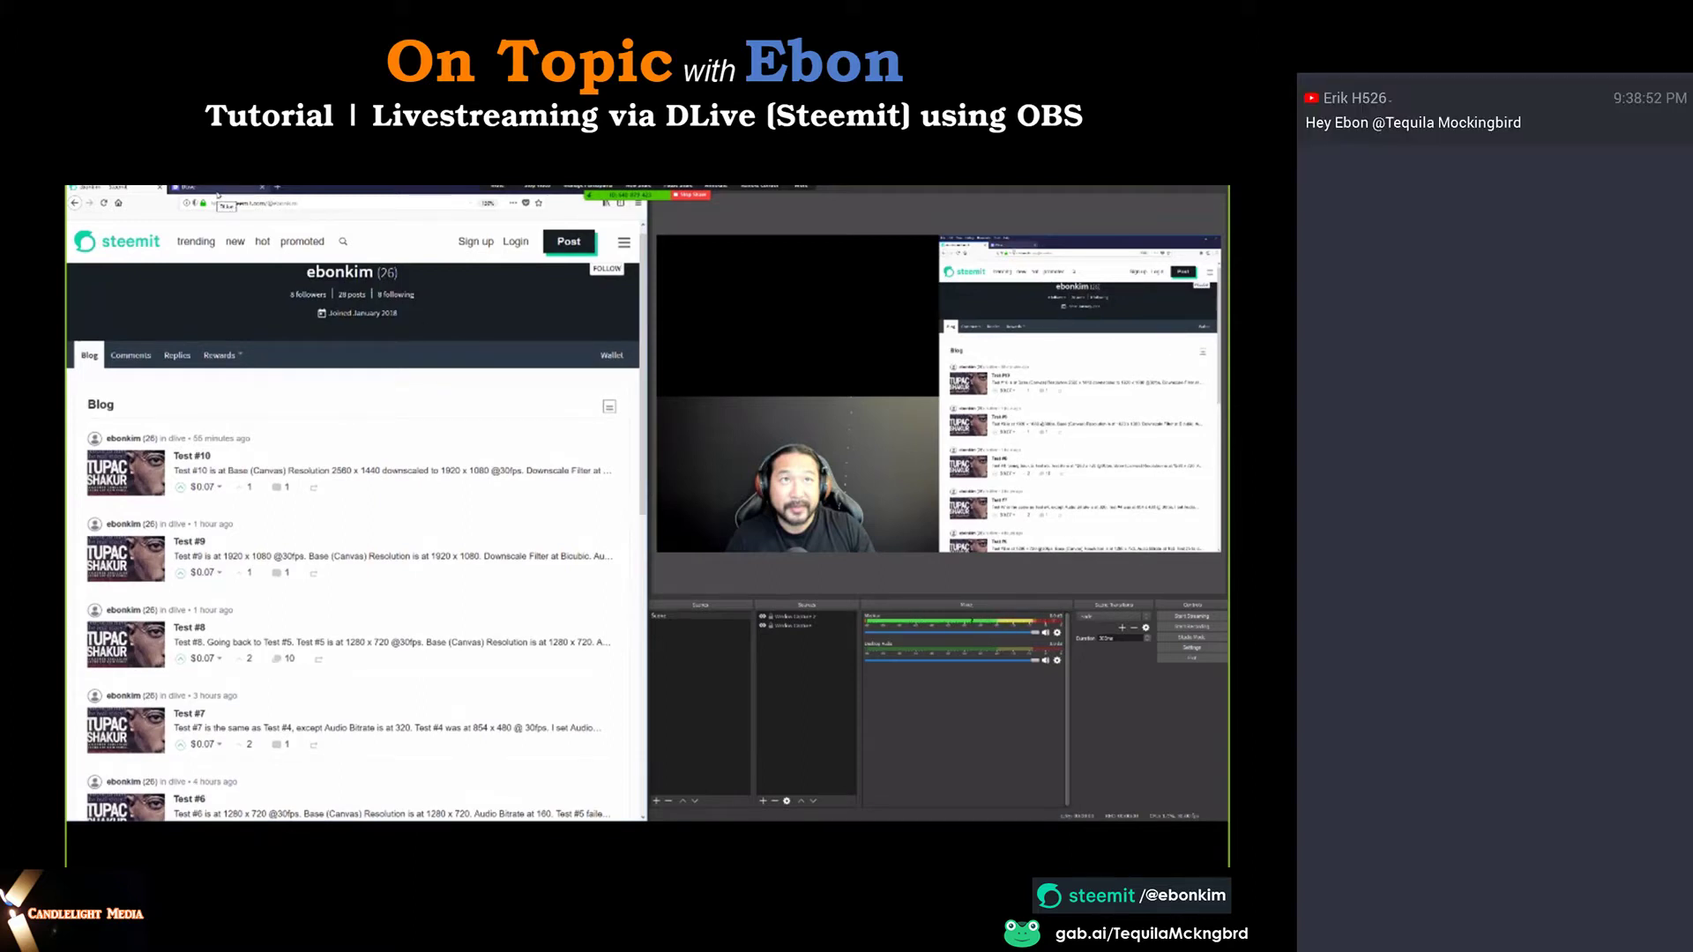
Switch to the DLive Go Live page and upload the Tupac Shakur image as the stream thumbnail.
left_click(218, 190)
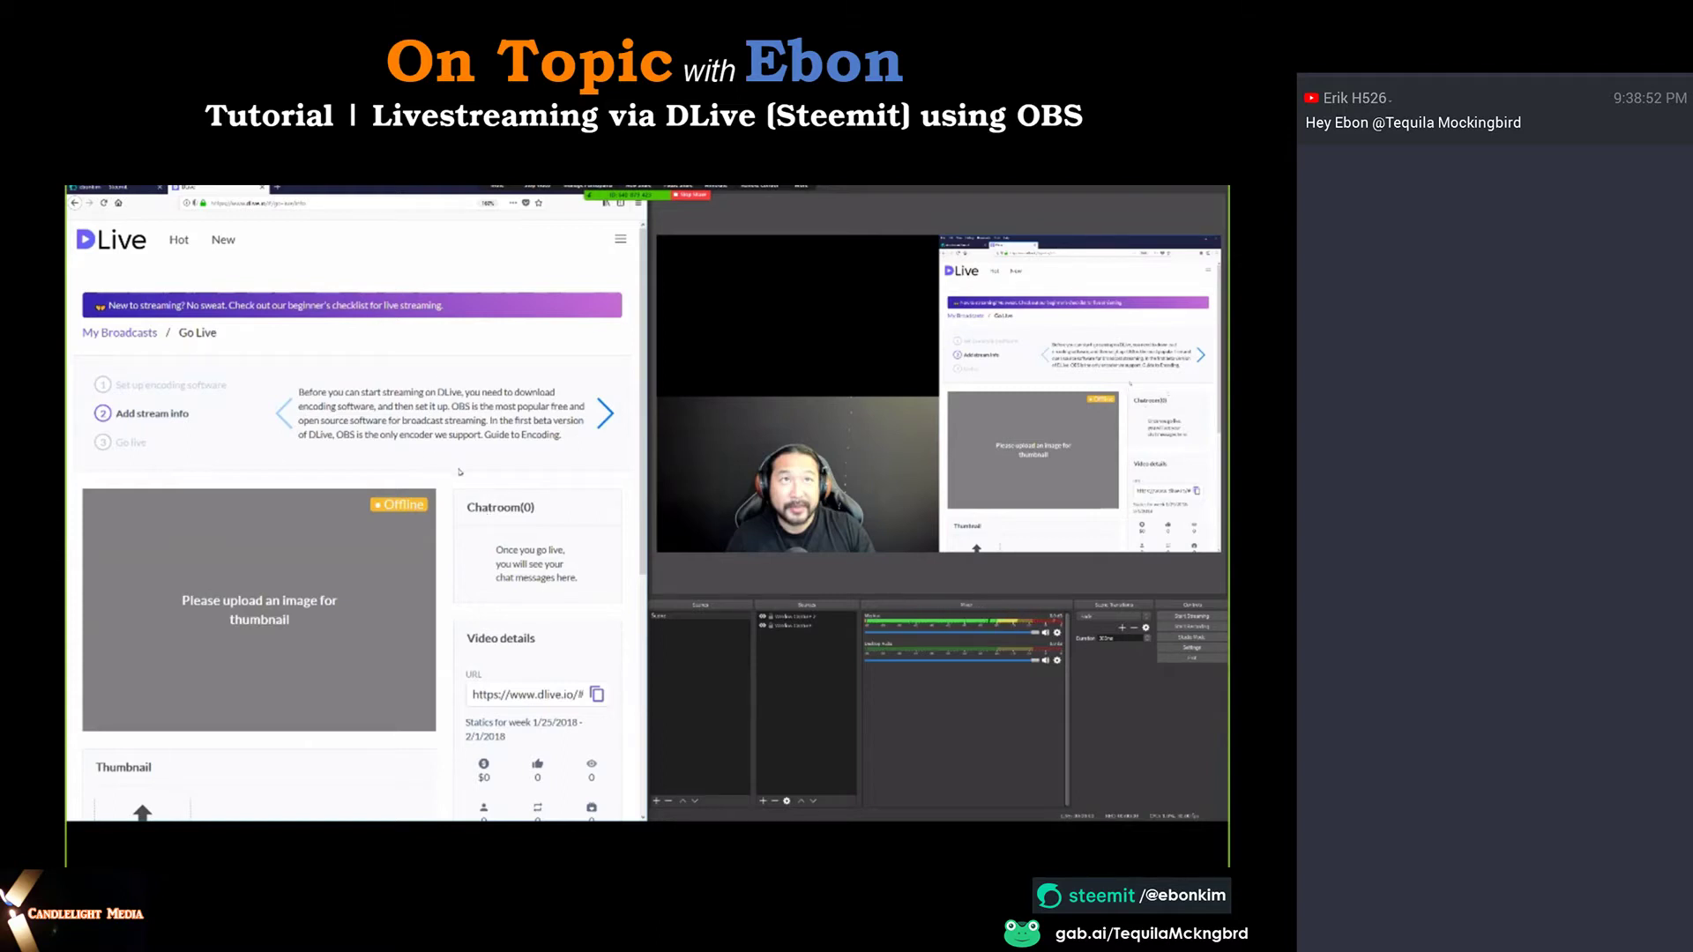
scroll(459, 472, "down", 3)
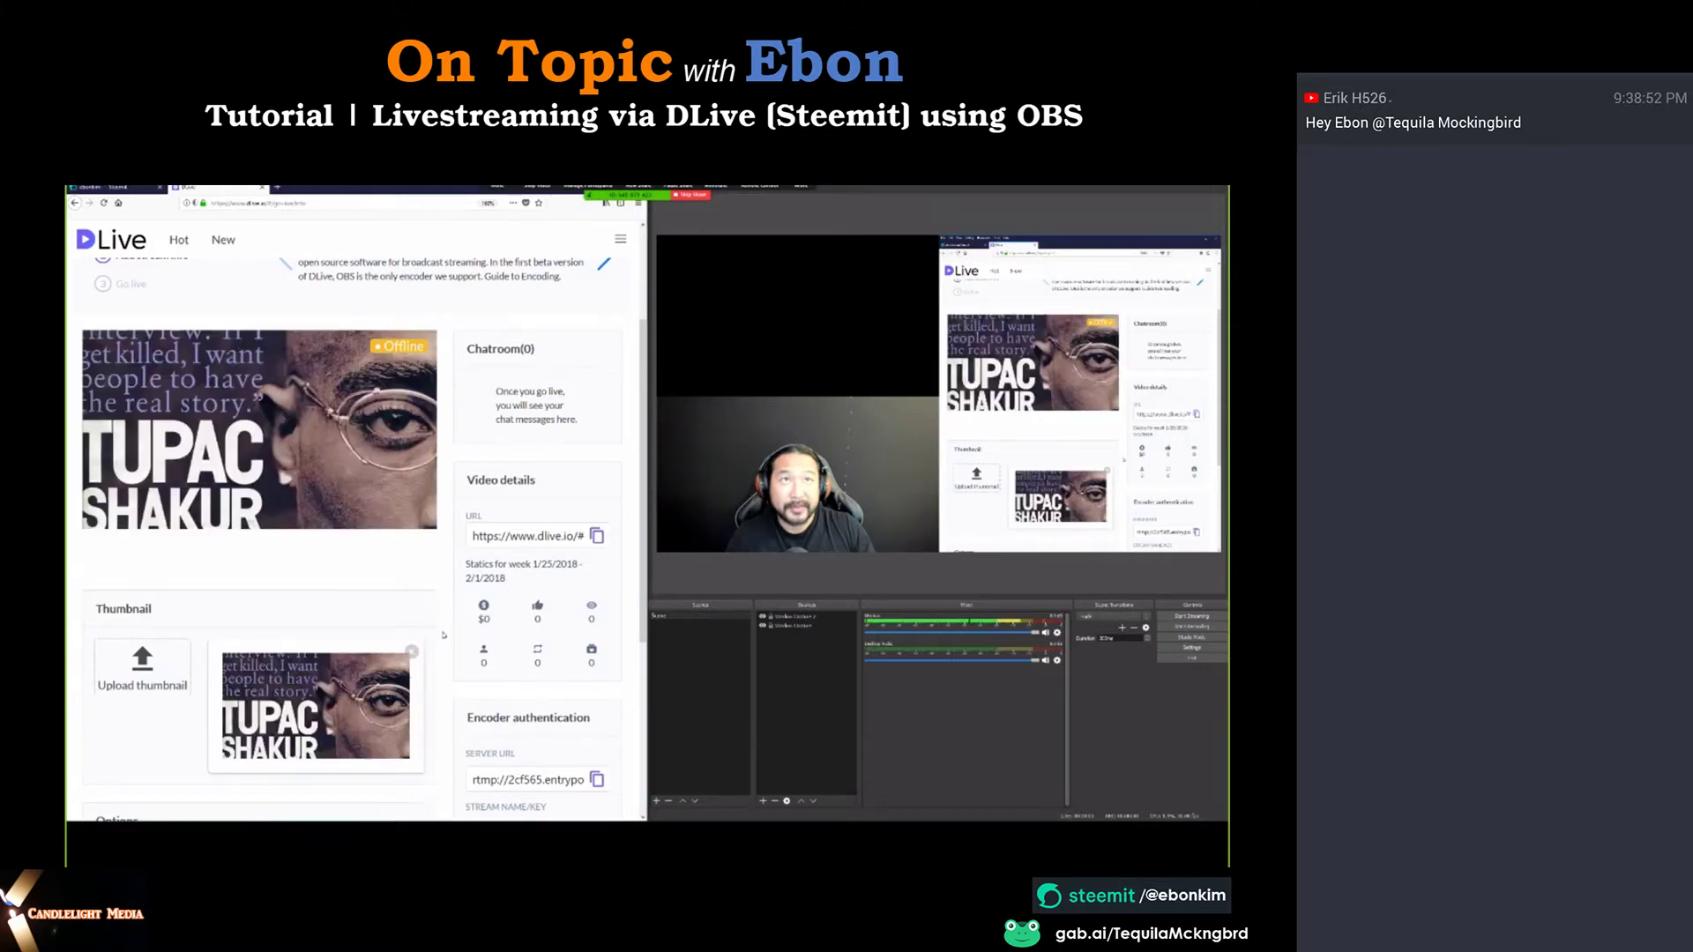
scroll(445, 628, "down", 2)
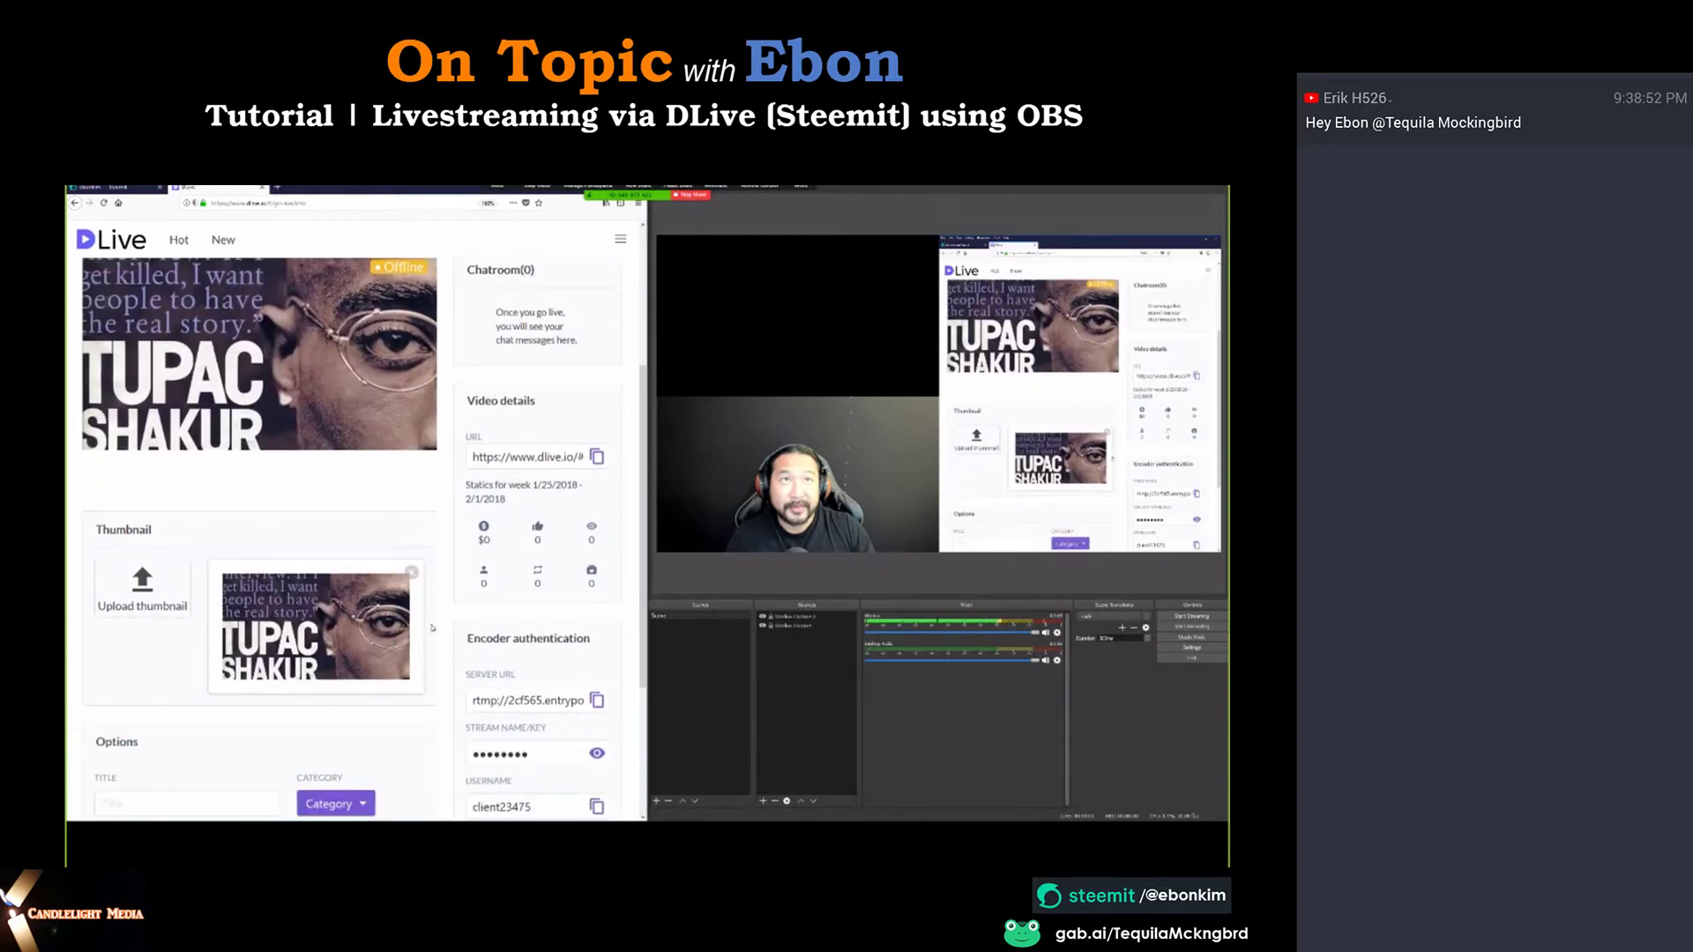
Enter "Example Test from Tutorial" as the stream title.
scroll(437, 639, "down", 3)
left_click(216, 648)
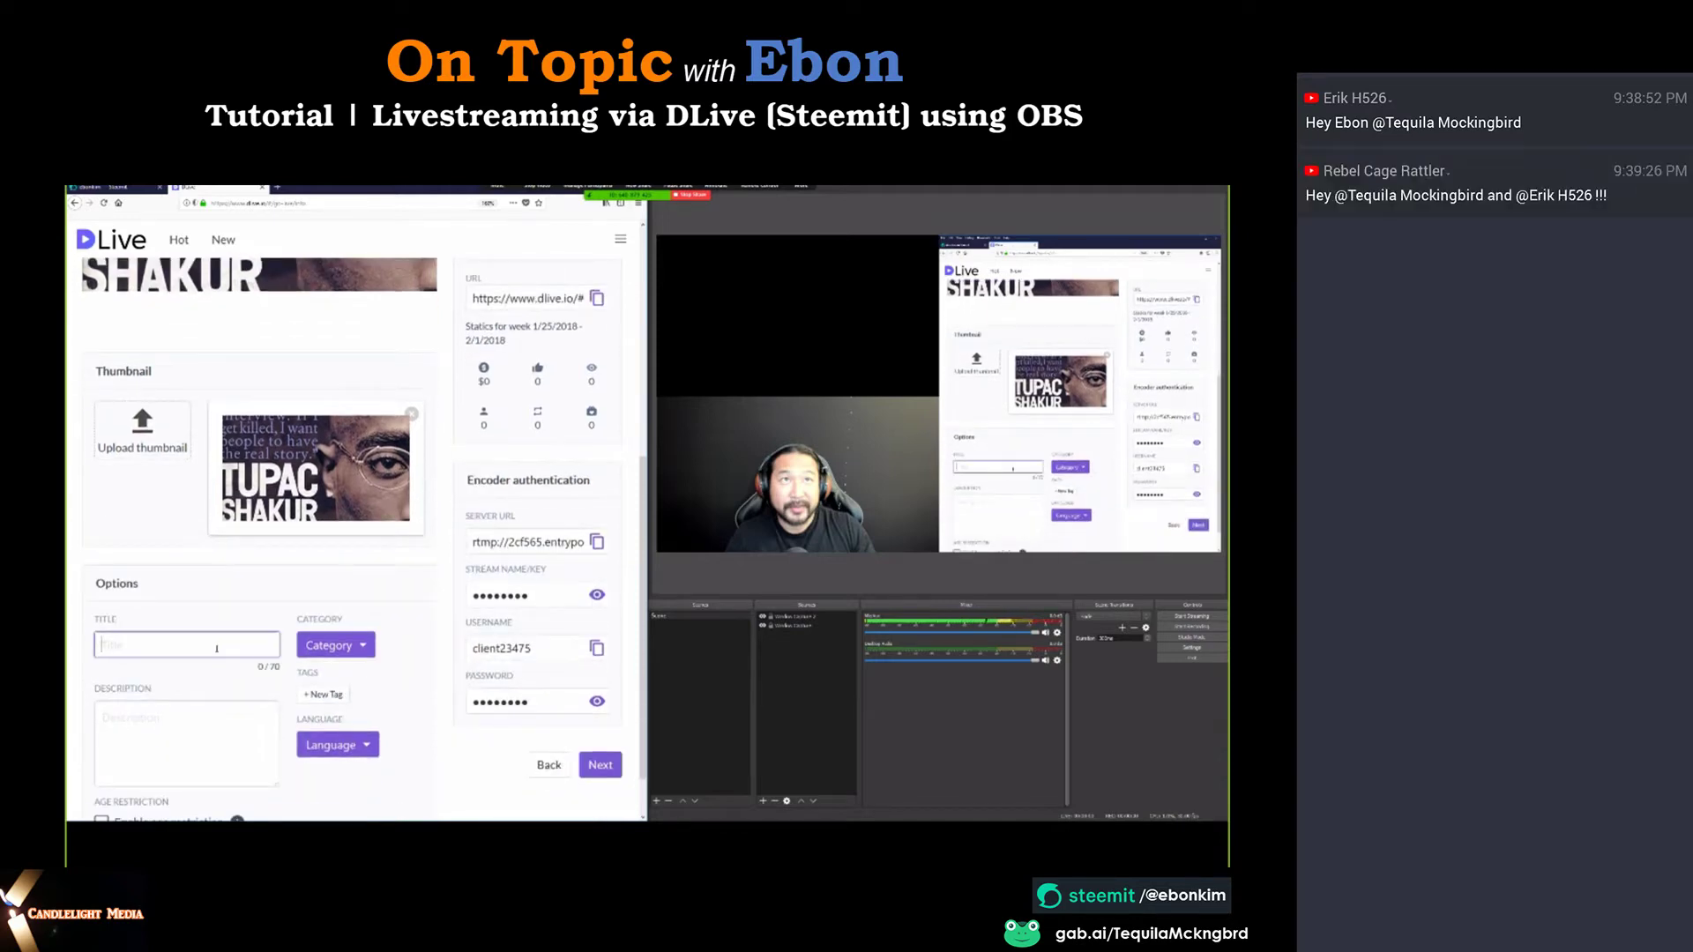
type("On")
key("BackSpace")
key("BackSpace")
key("BackSpace")
type("Example T")
type("est from Tutorial")
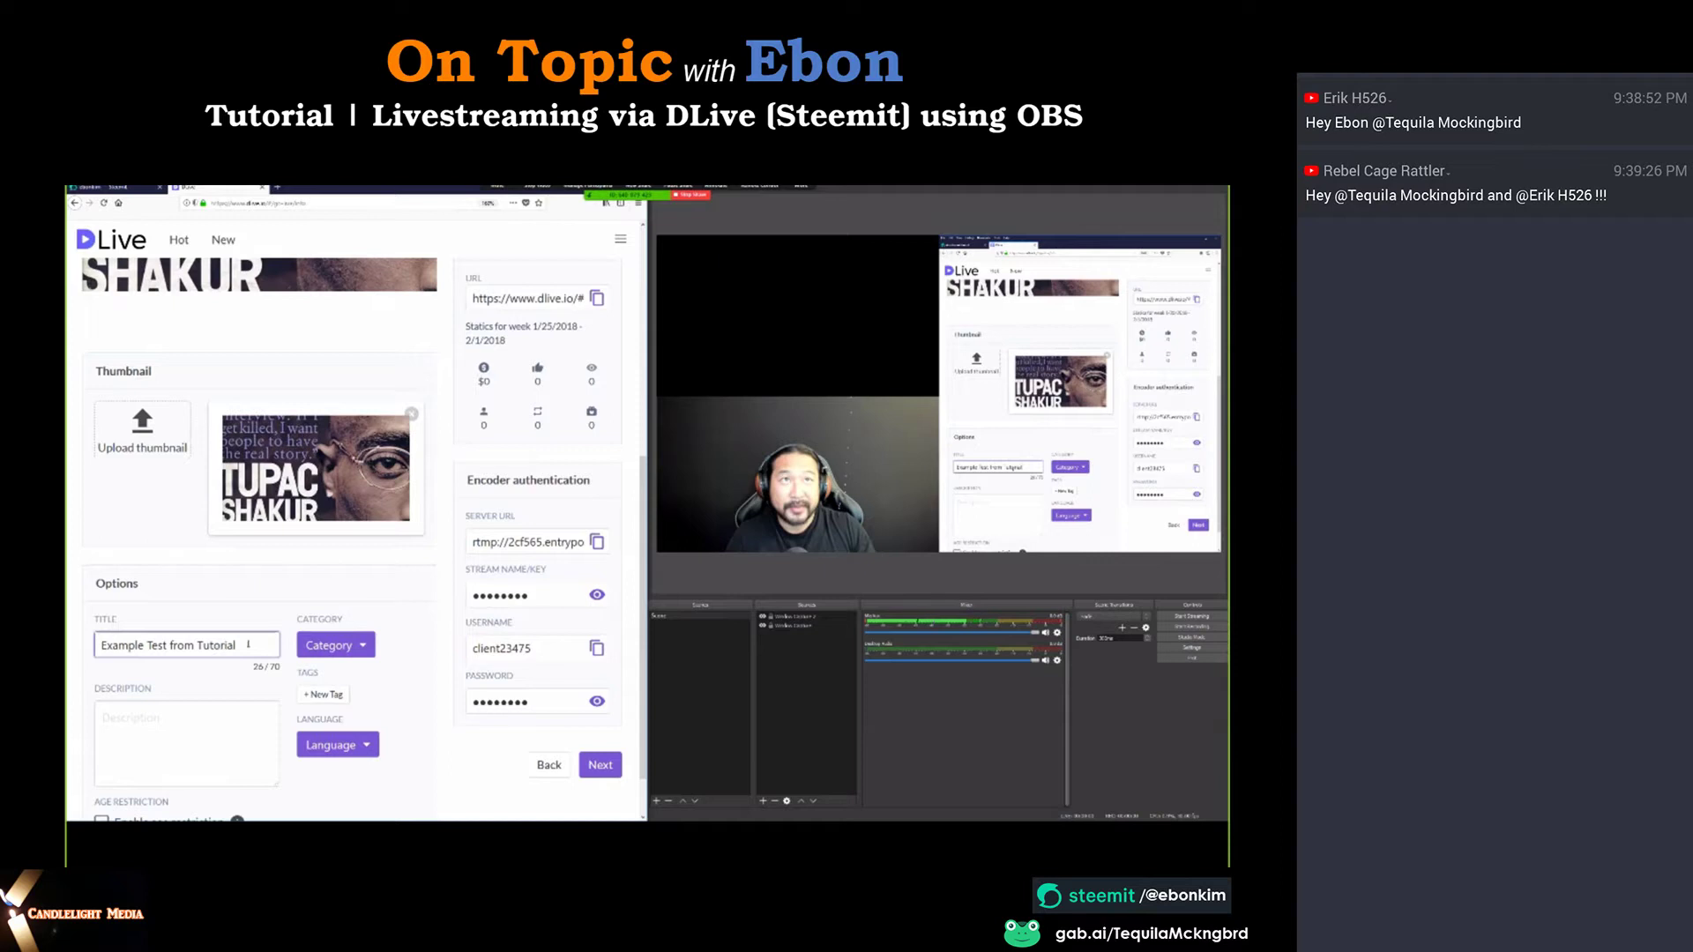
Set the stream category to Learning.
left_click(355, 651)
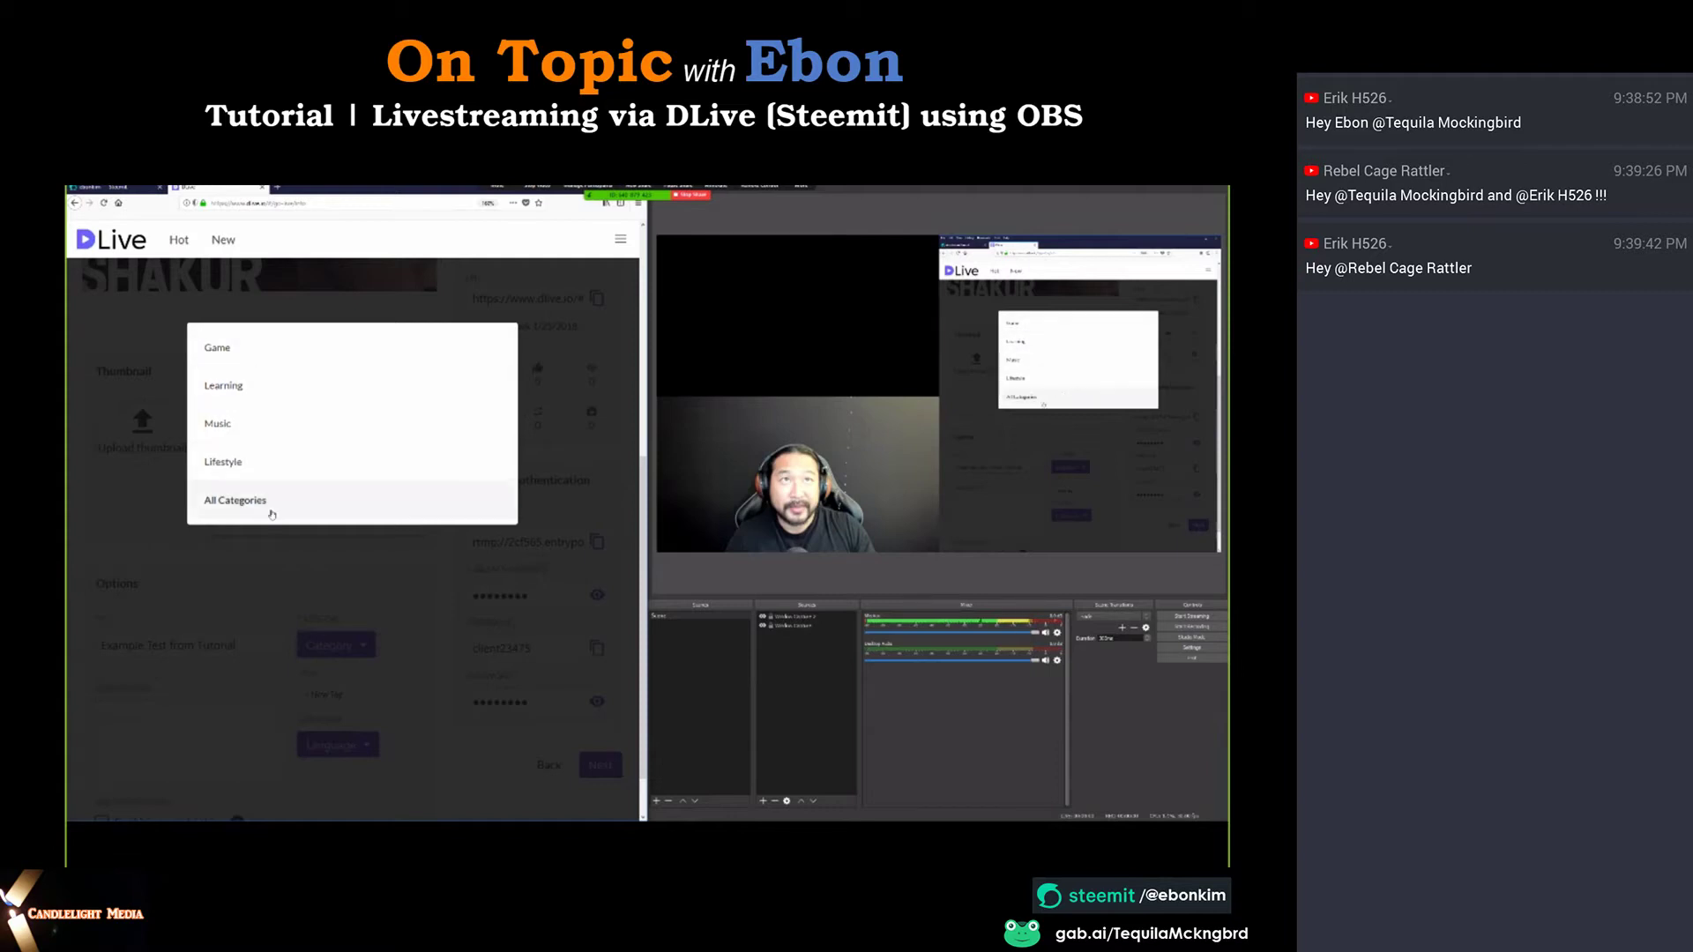
left_click(441, 695)
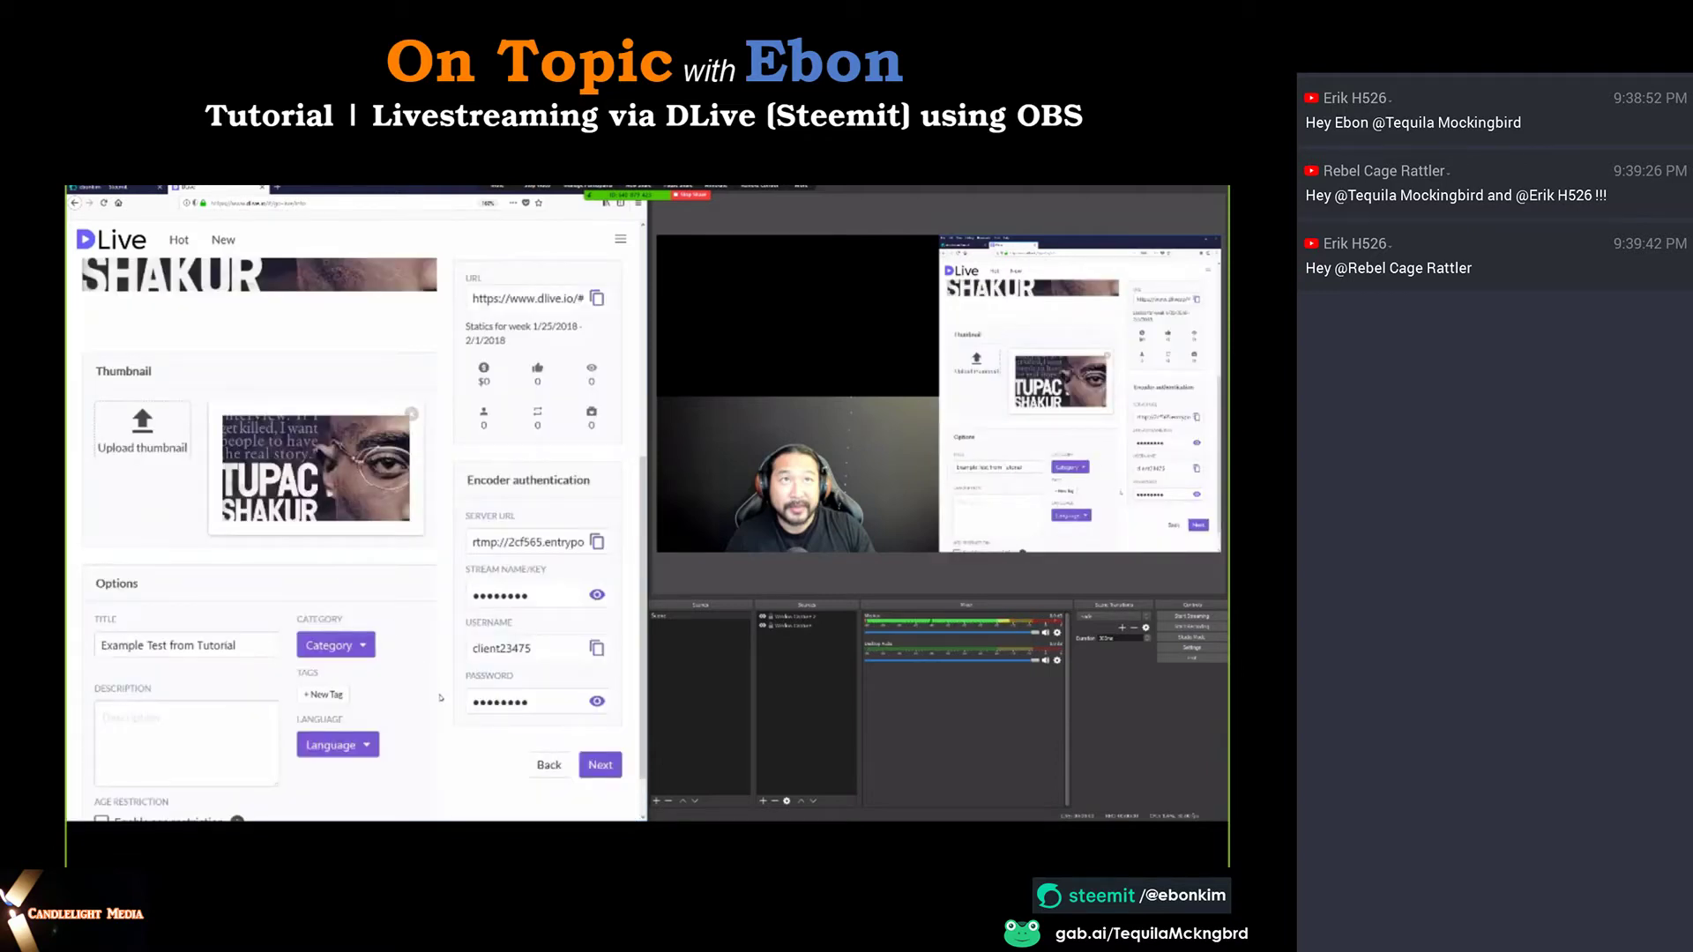
left_click(335, 645)
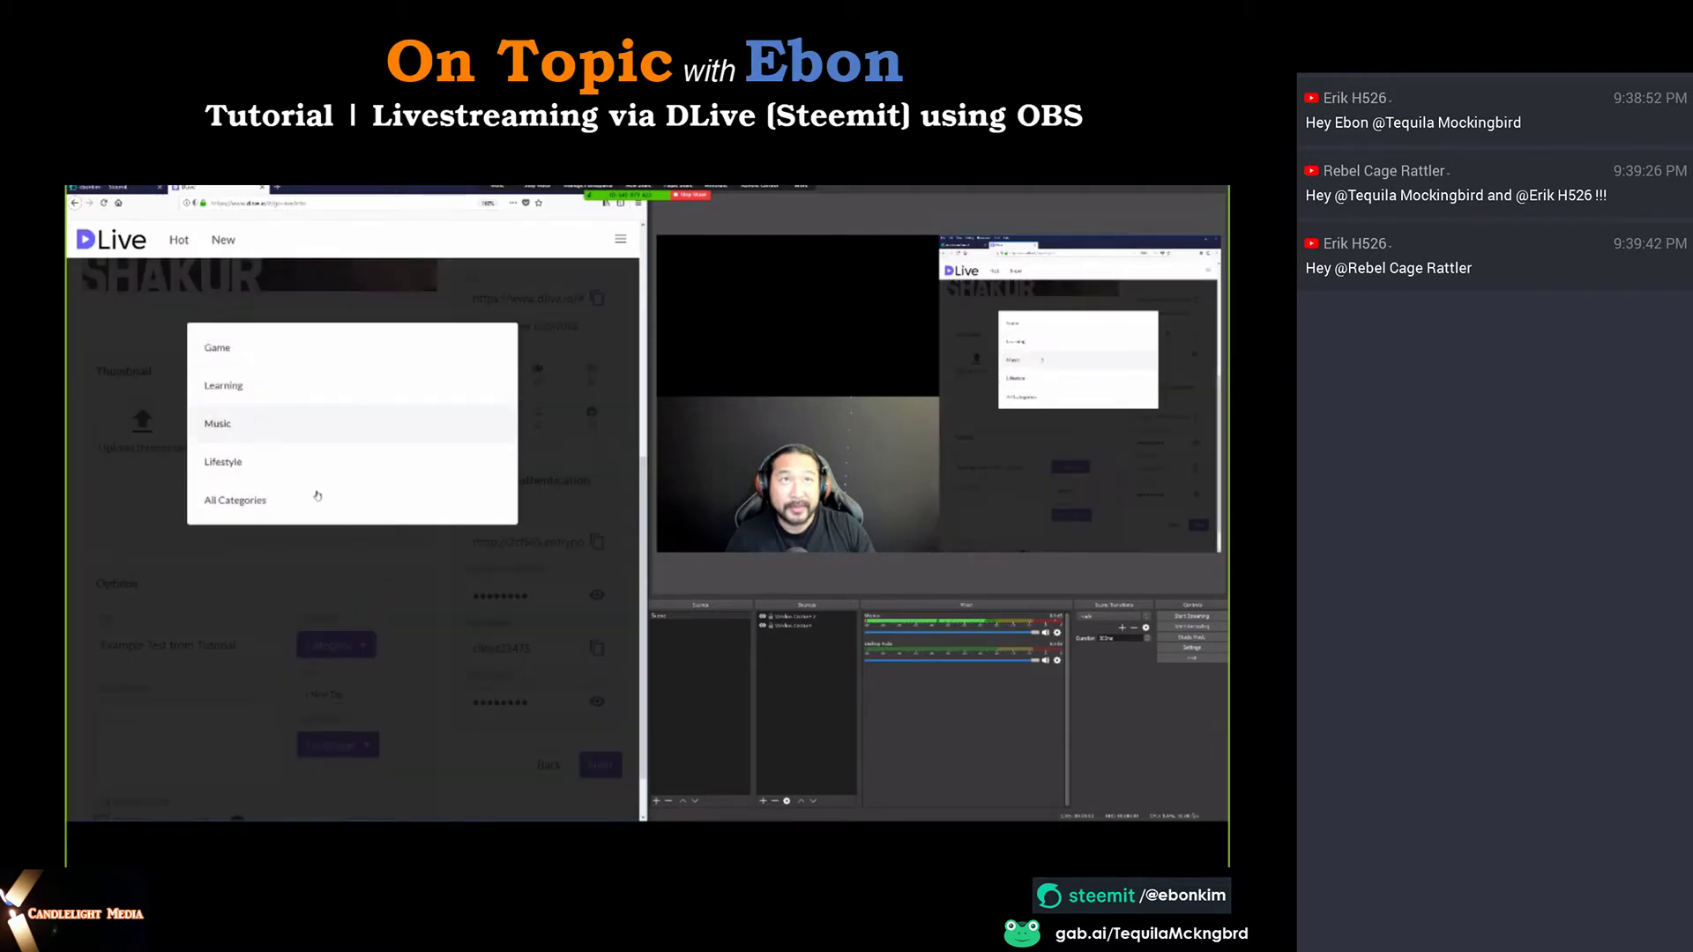
left_click(257, 388)
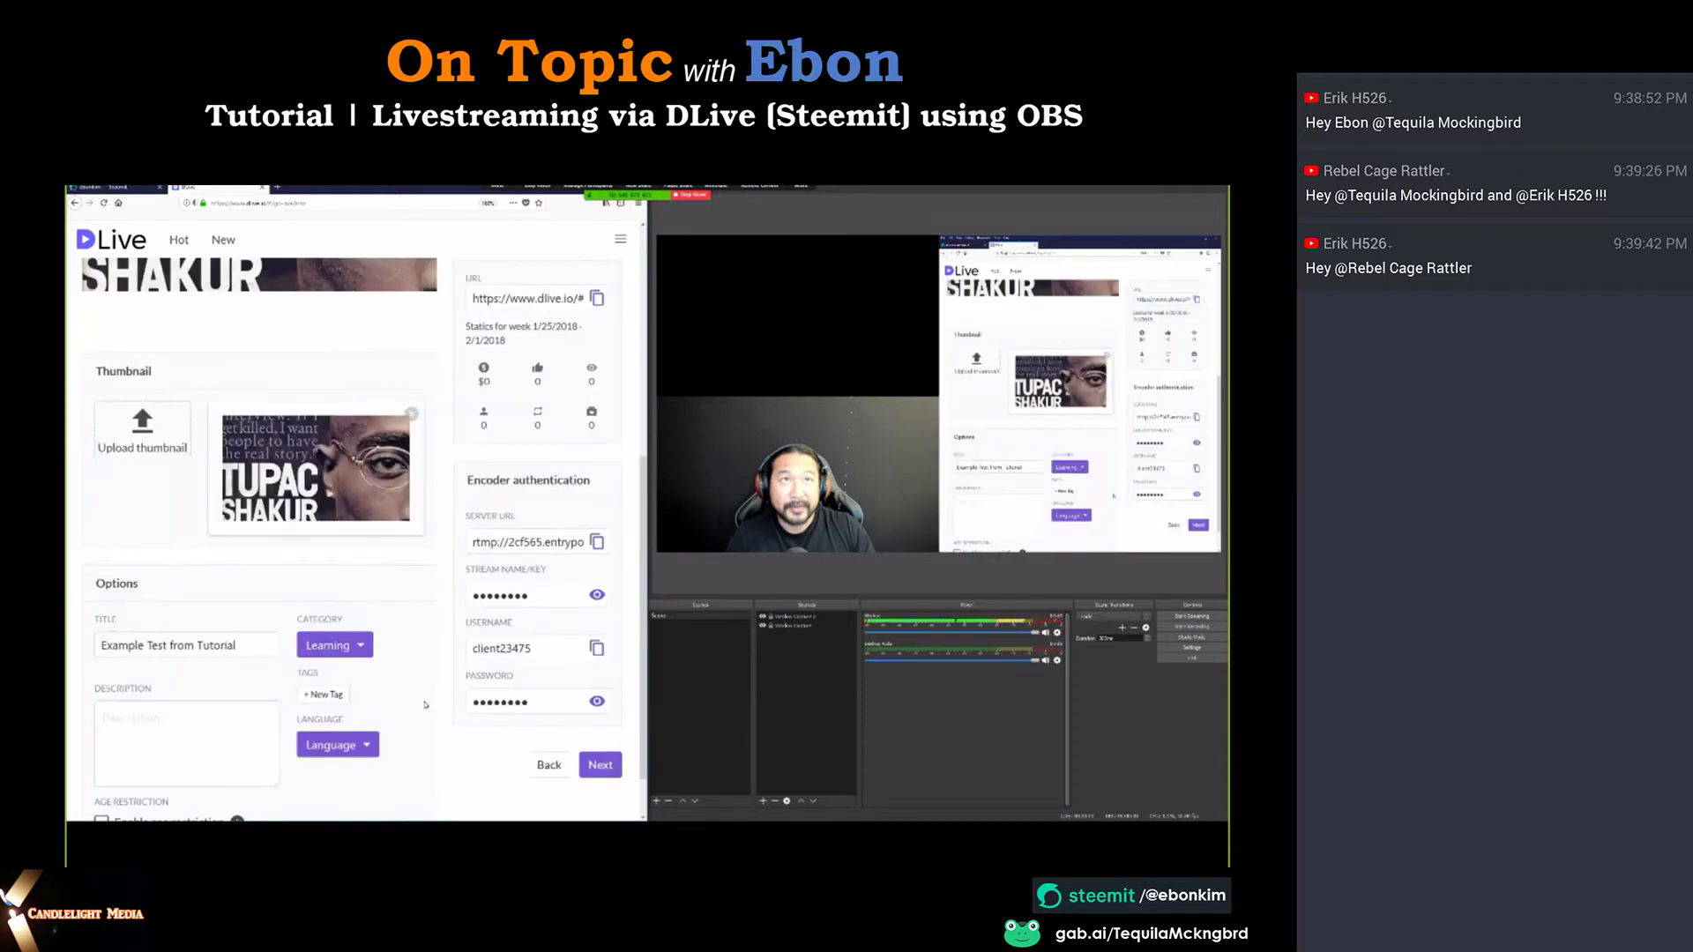
Enter the description "This is an example test from my tutorial (On Topic with Ebon | Tutorial | Livestreaming via DLive (Steemit) using OBS 02/01/2018).".
scroll(415, 708, "down", 1)
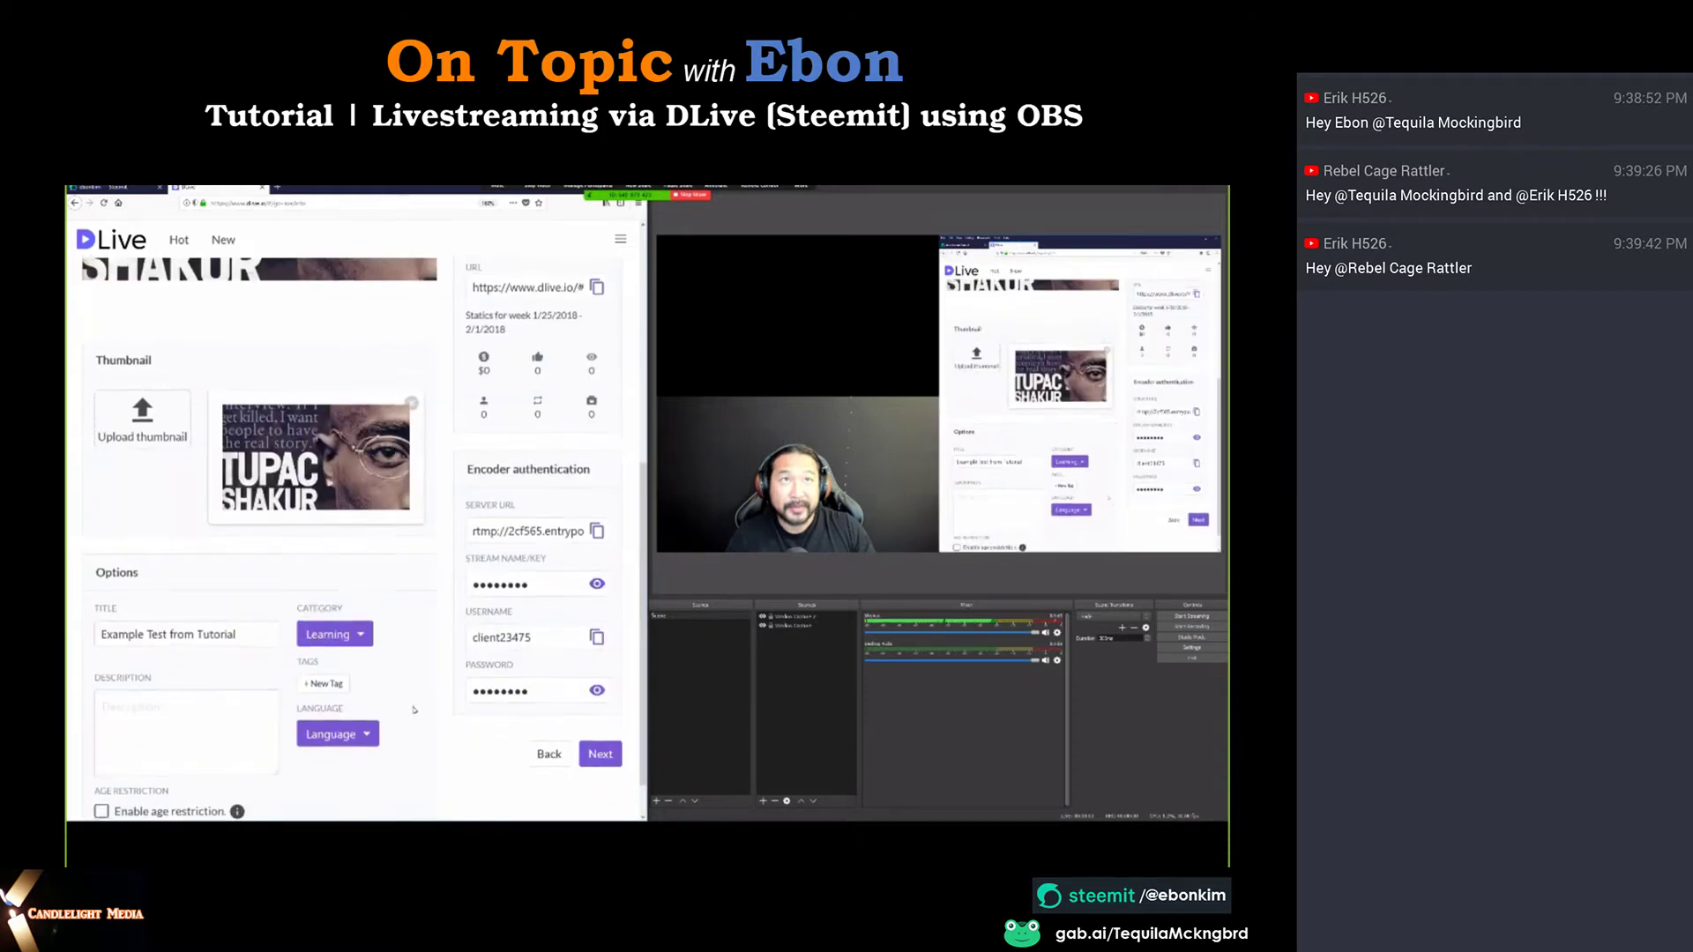
left_click(220, 690)
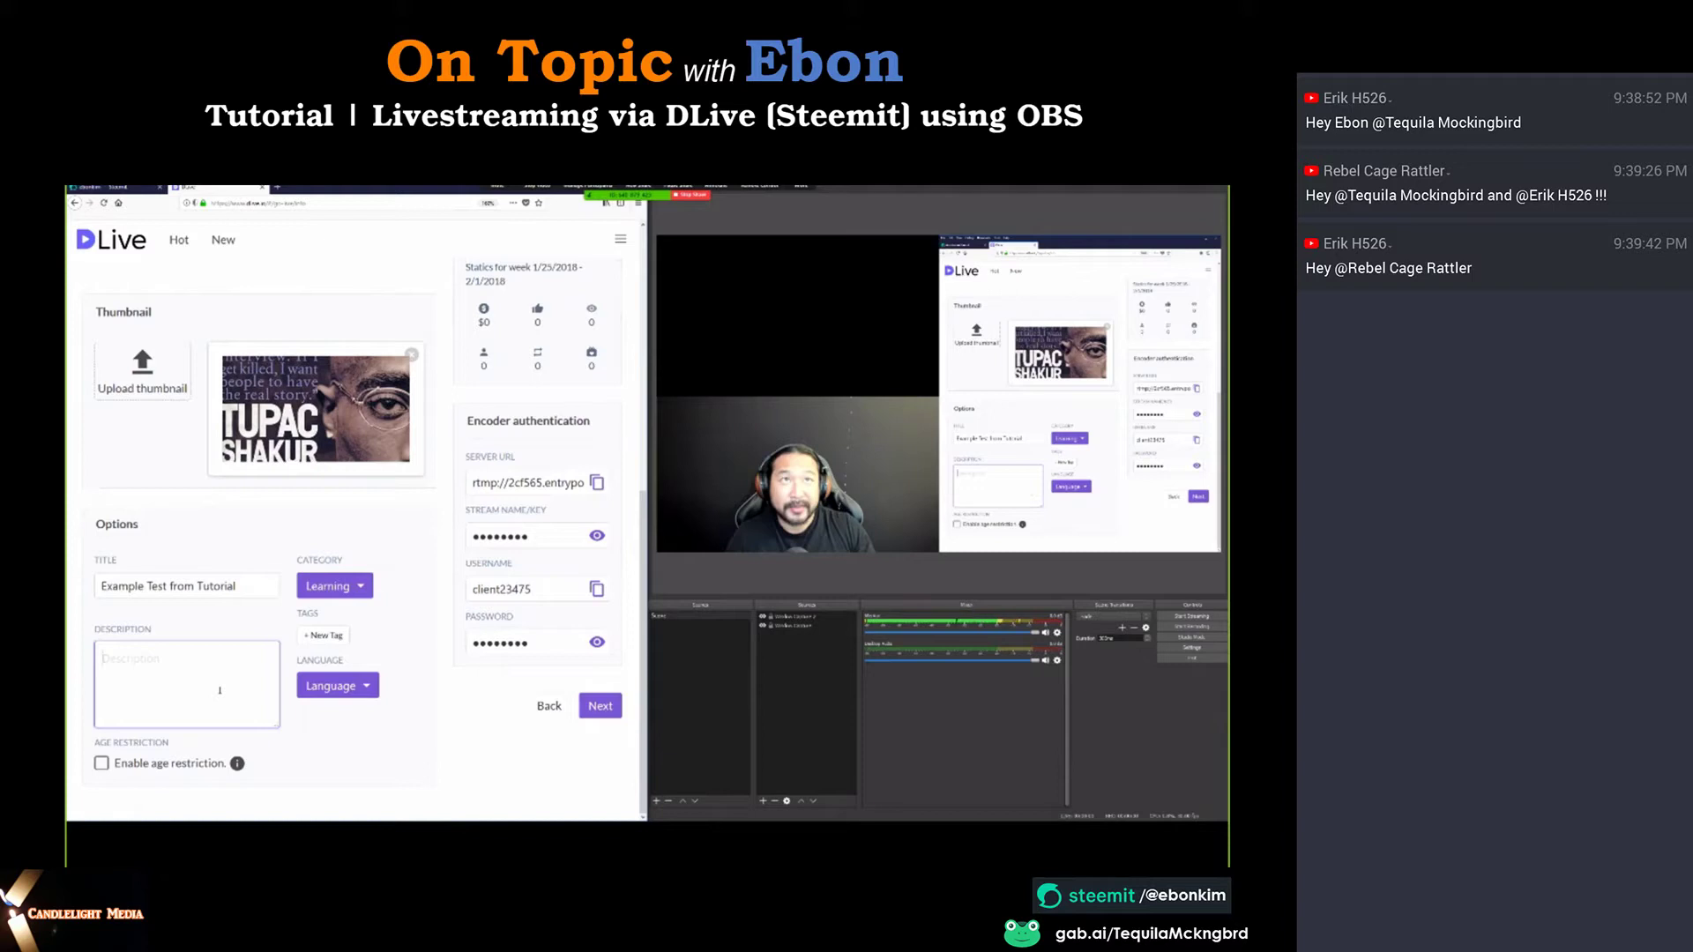
type("This is an exmple")
key("BackSpace")
key("BackSpace")
key("BackSpace")
key("BackSpace")
key("BackSpace")
type("xample test from ")
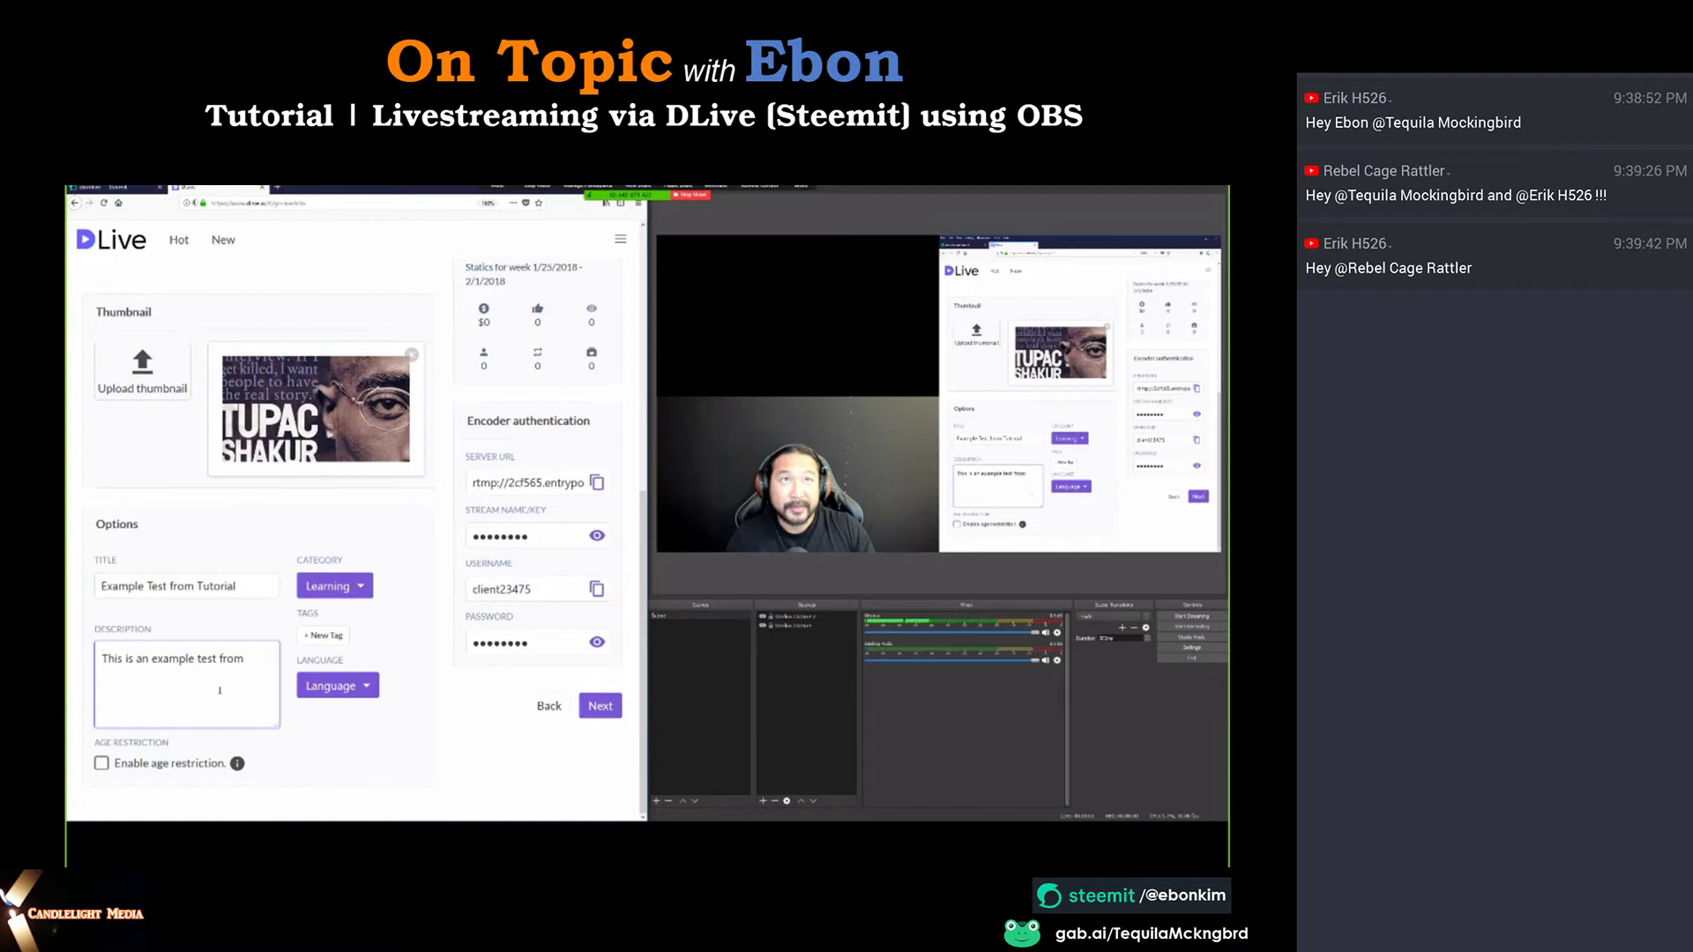
type("my tutorial (On Topic with Ebon")
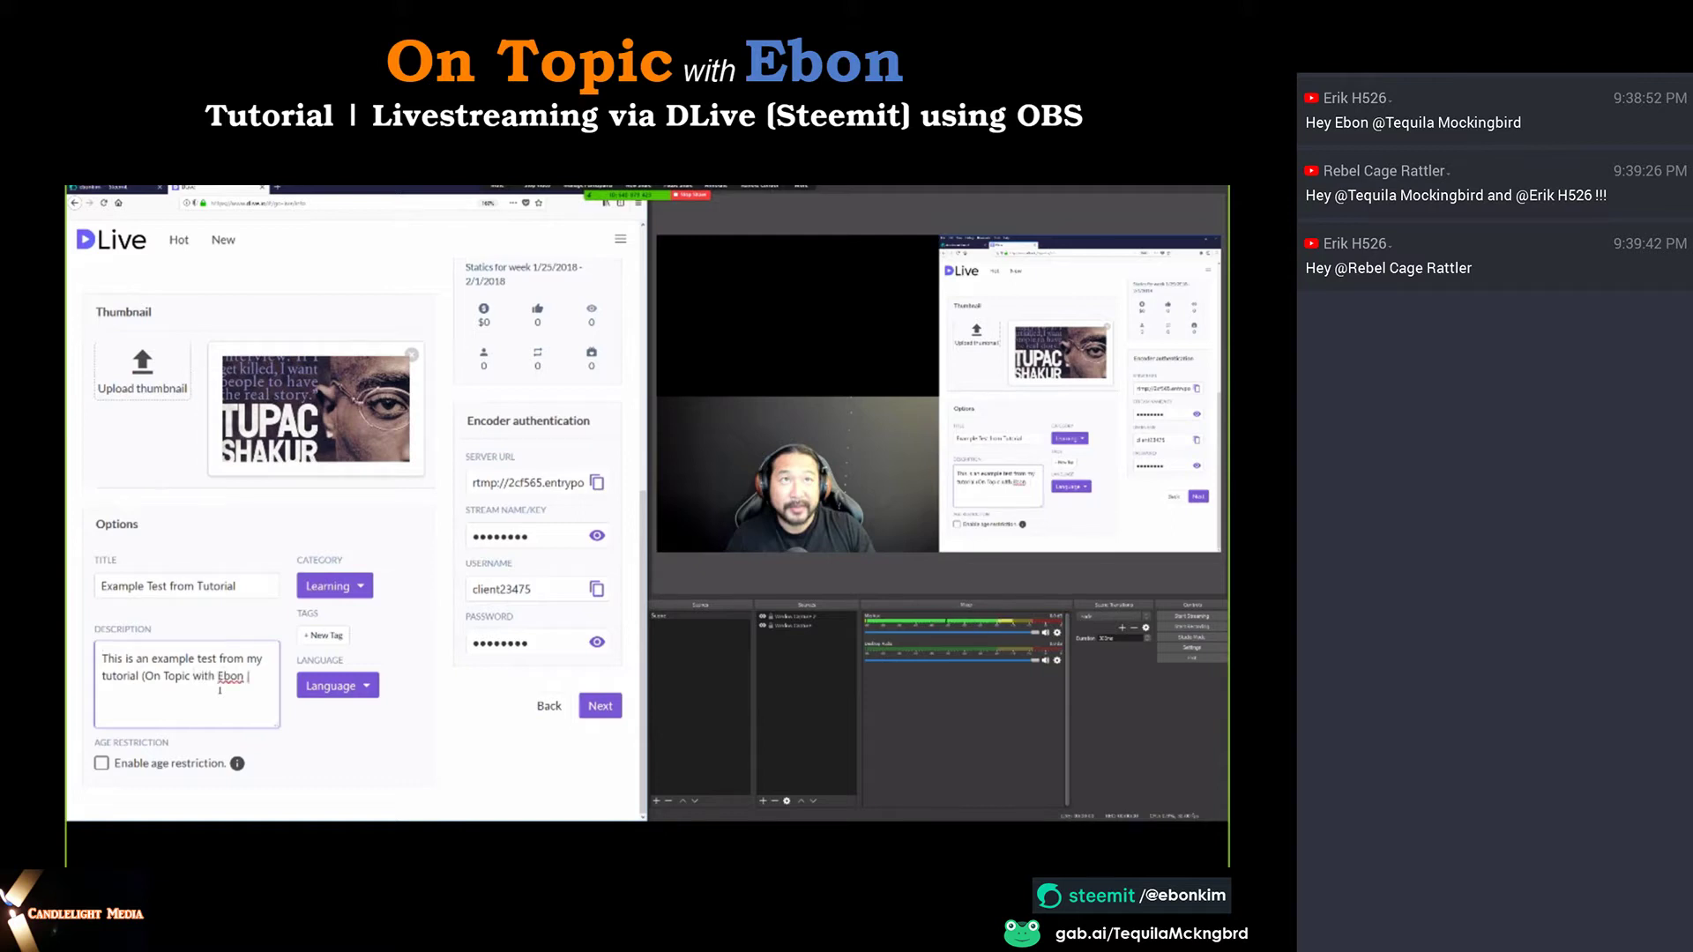
type(" | Tutorial")
type(" | Livestreaming w")
type("ia D")
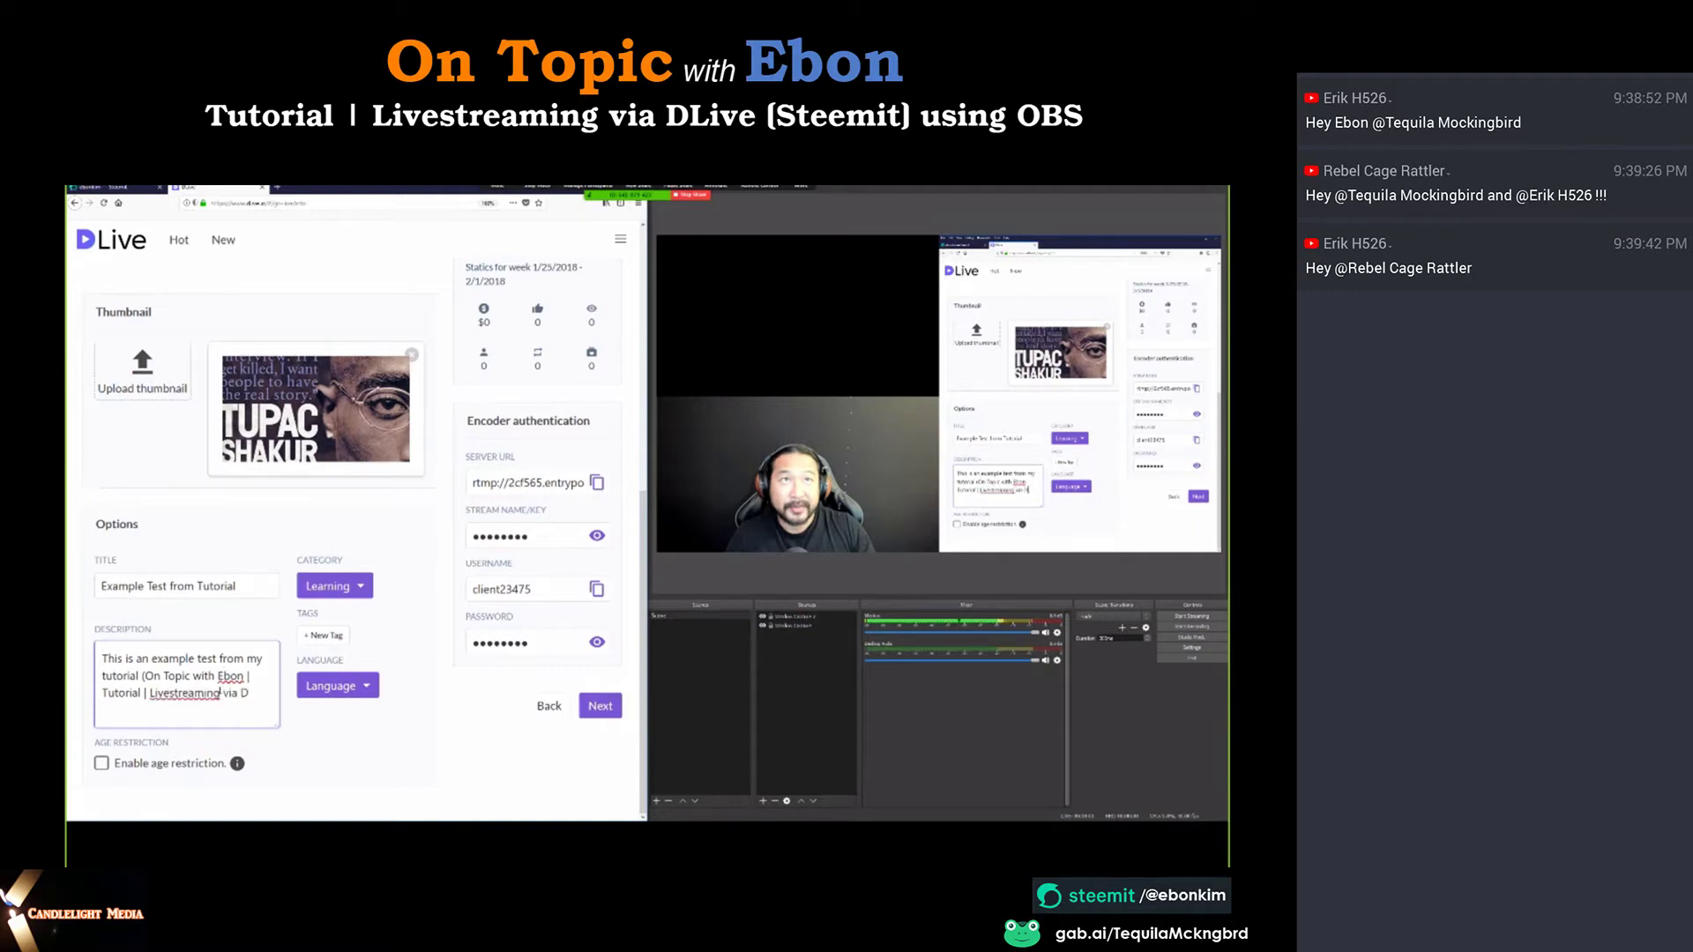
type("Live (Steemit) using OBS")
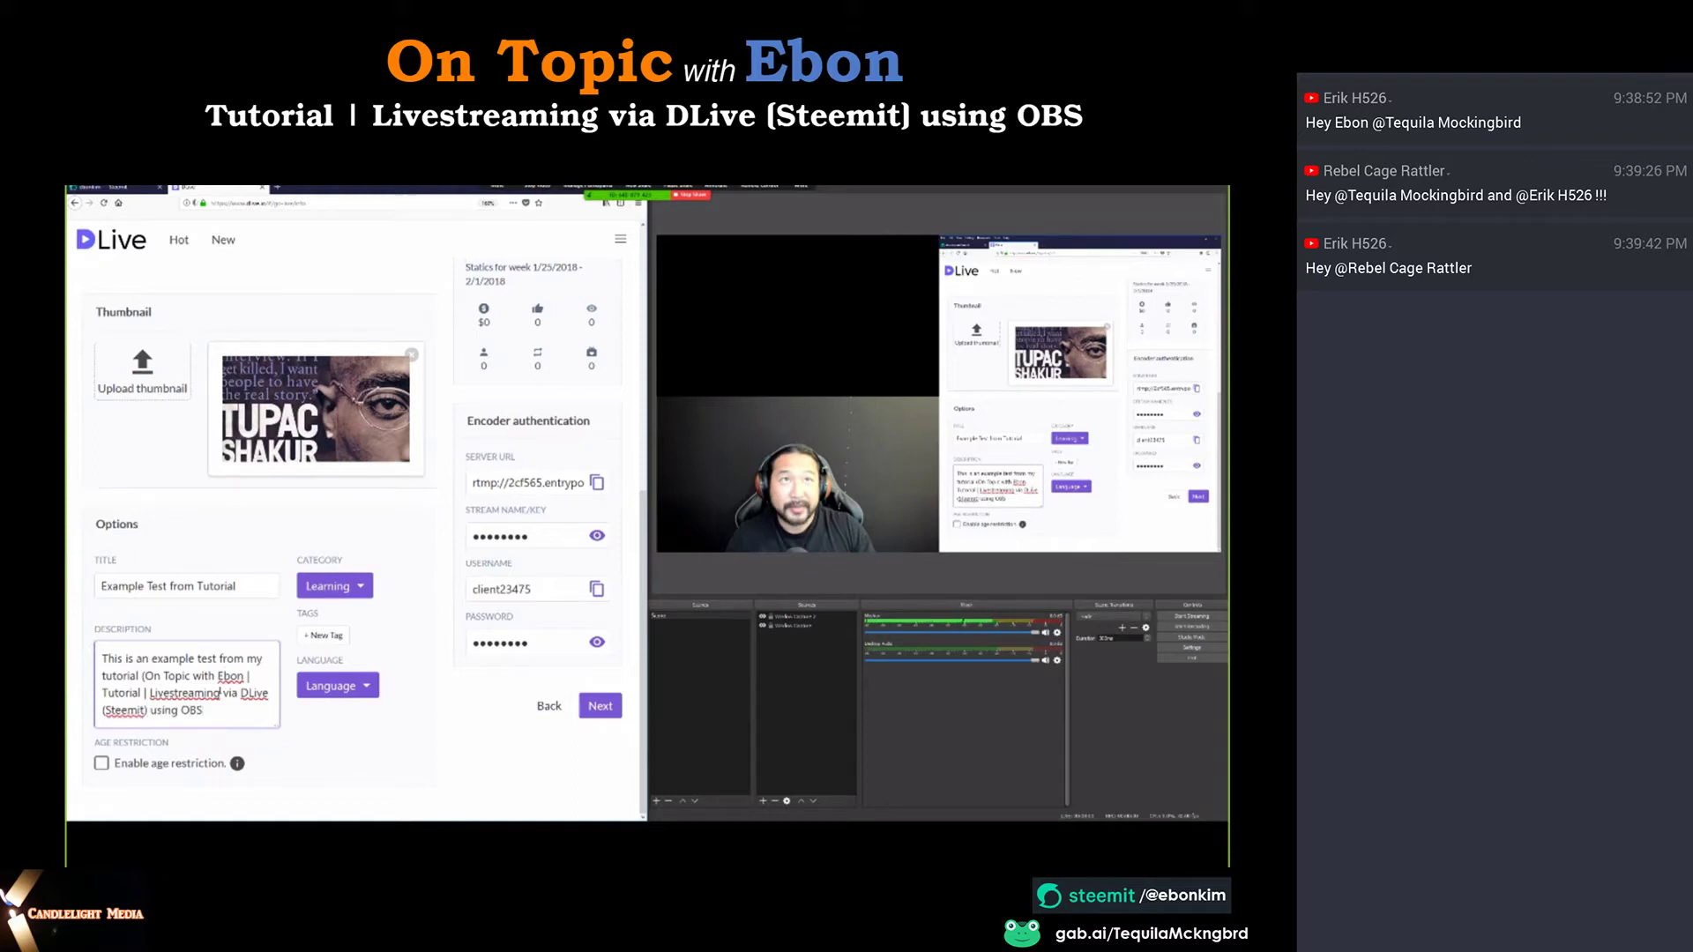
type(" 02/01/2018).")
Set the stream language to English.
left_click(337, 685)
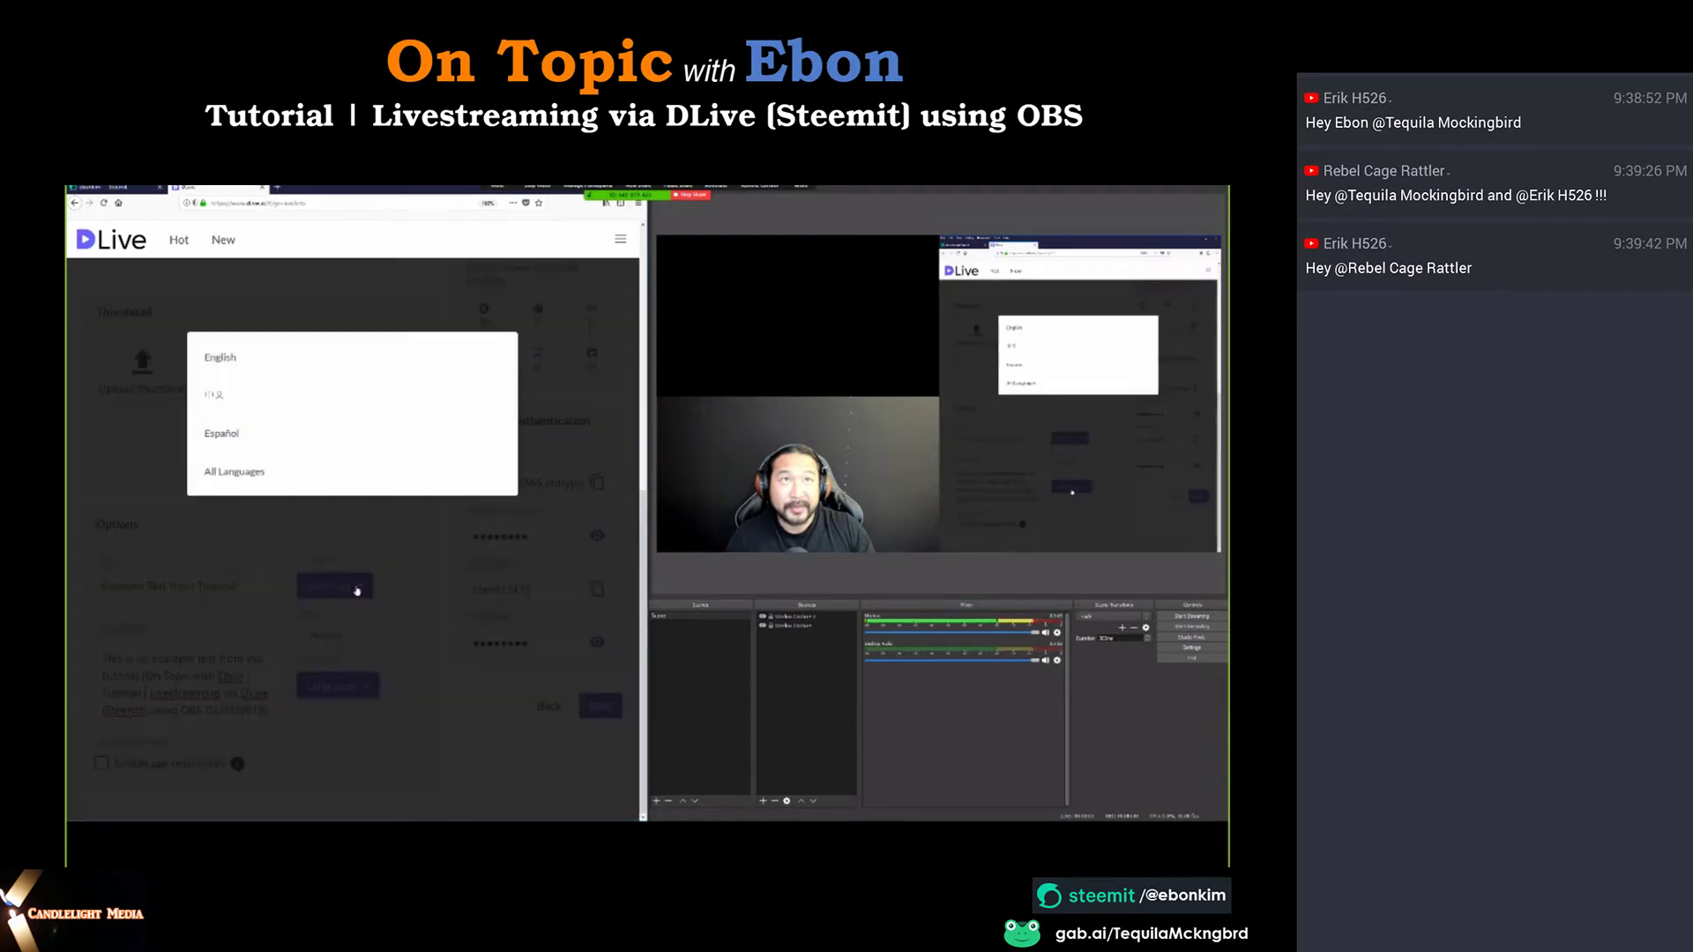
left_click(227, 360)
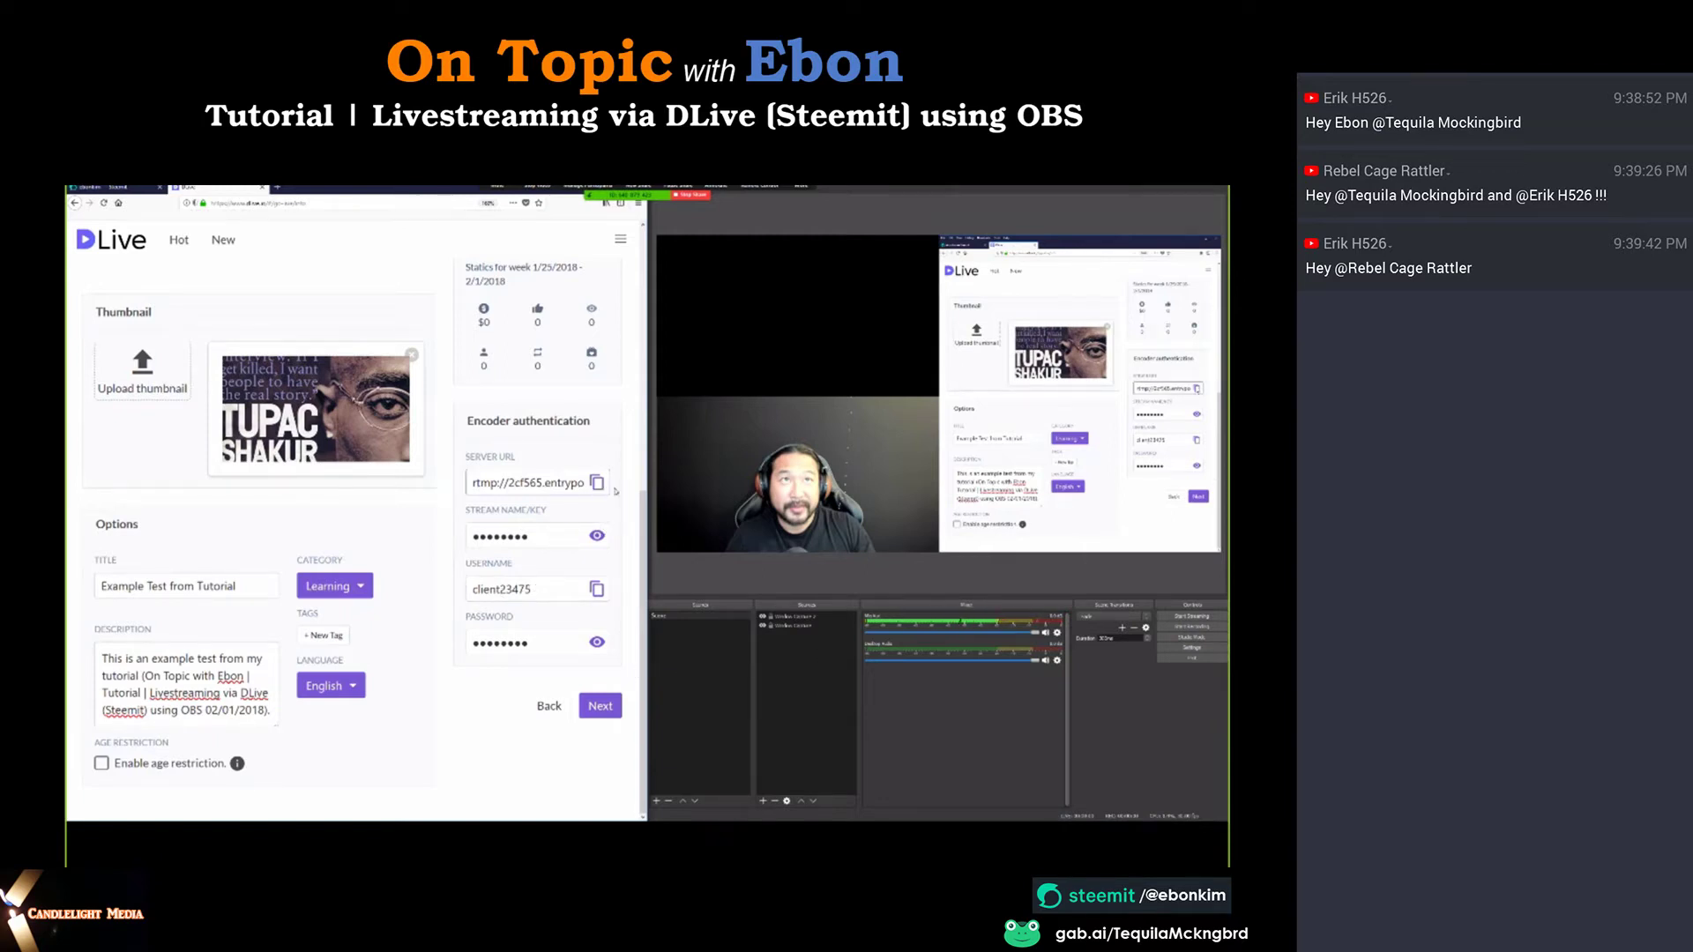
Switch to OBS and, in its stream settings, choose the custom streaming server type and enable authentication.
left_click(1190, 647)
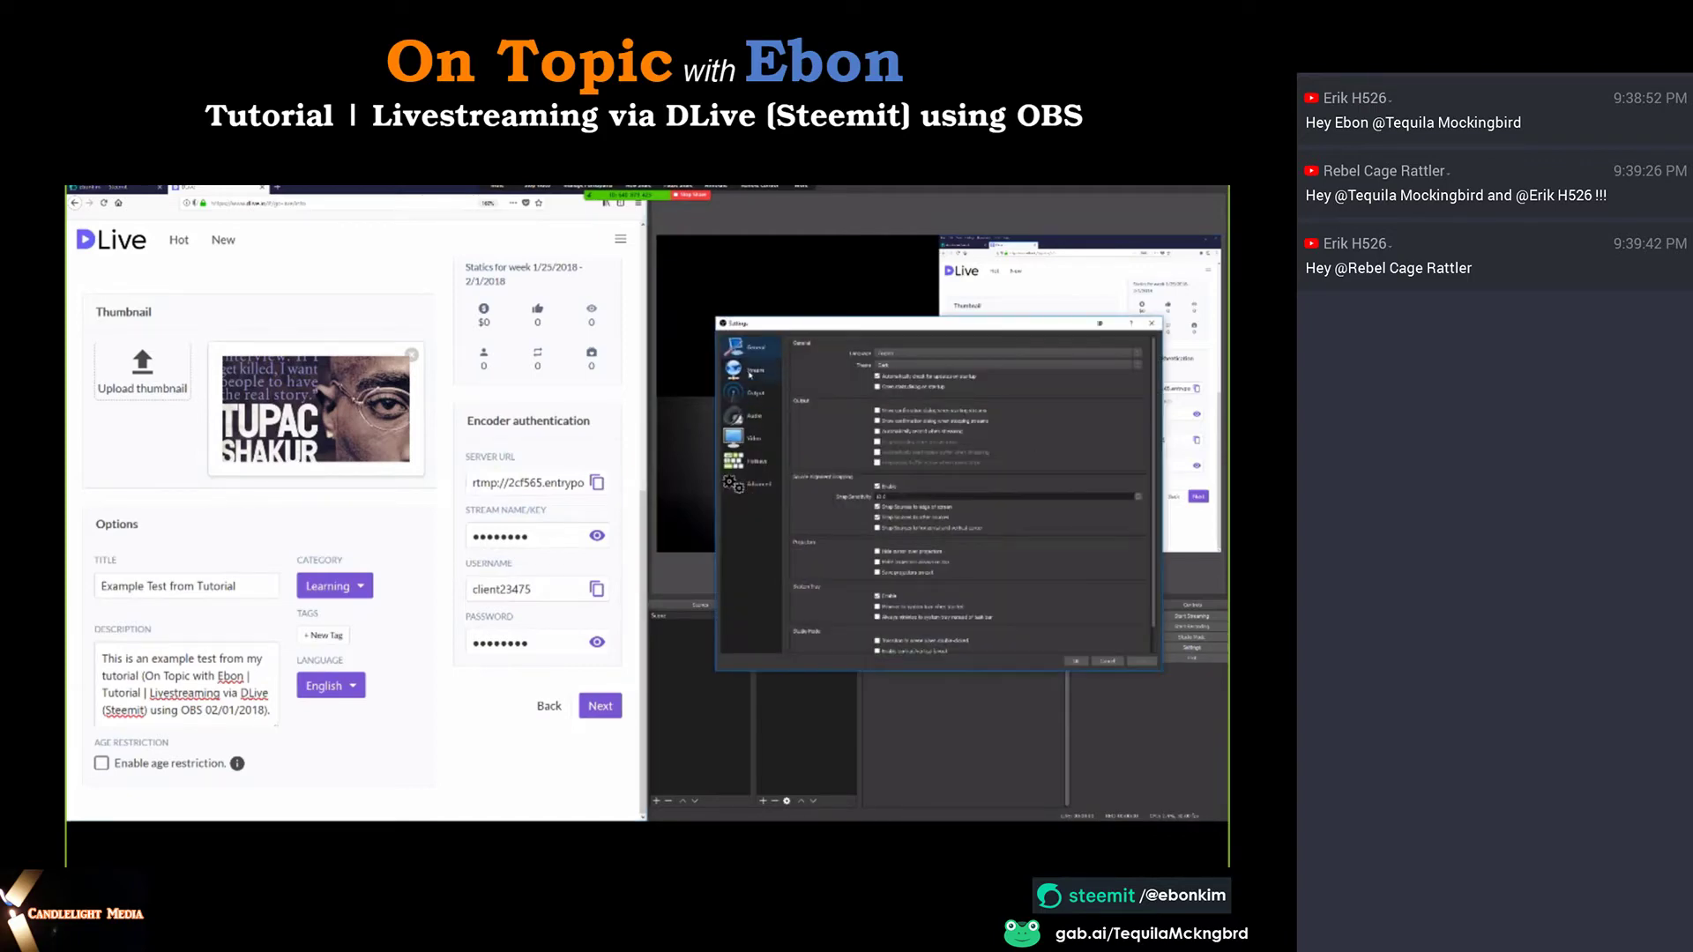
left_click(749, 372)
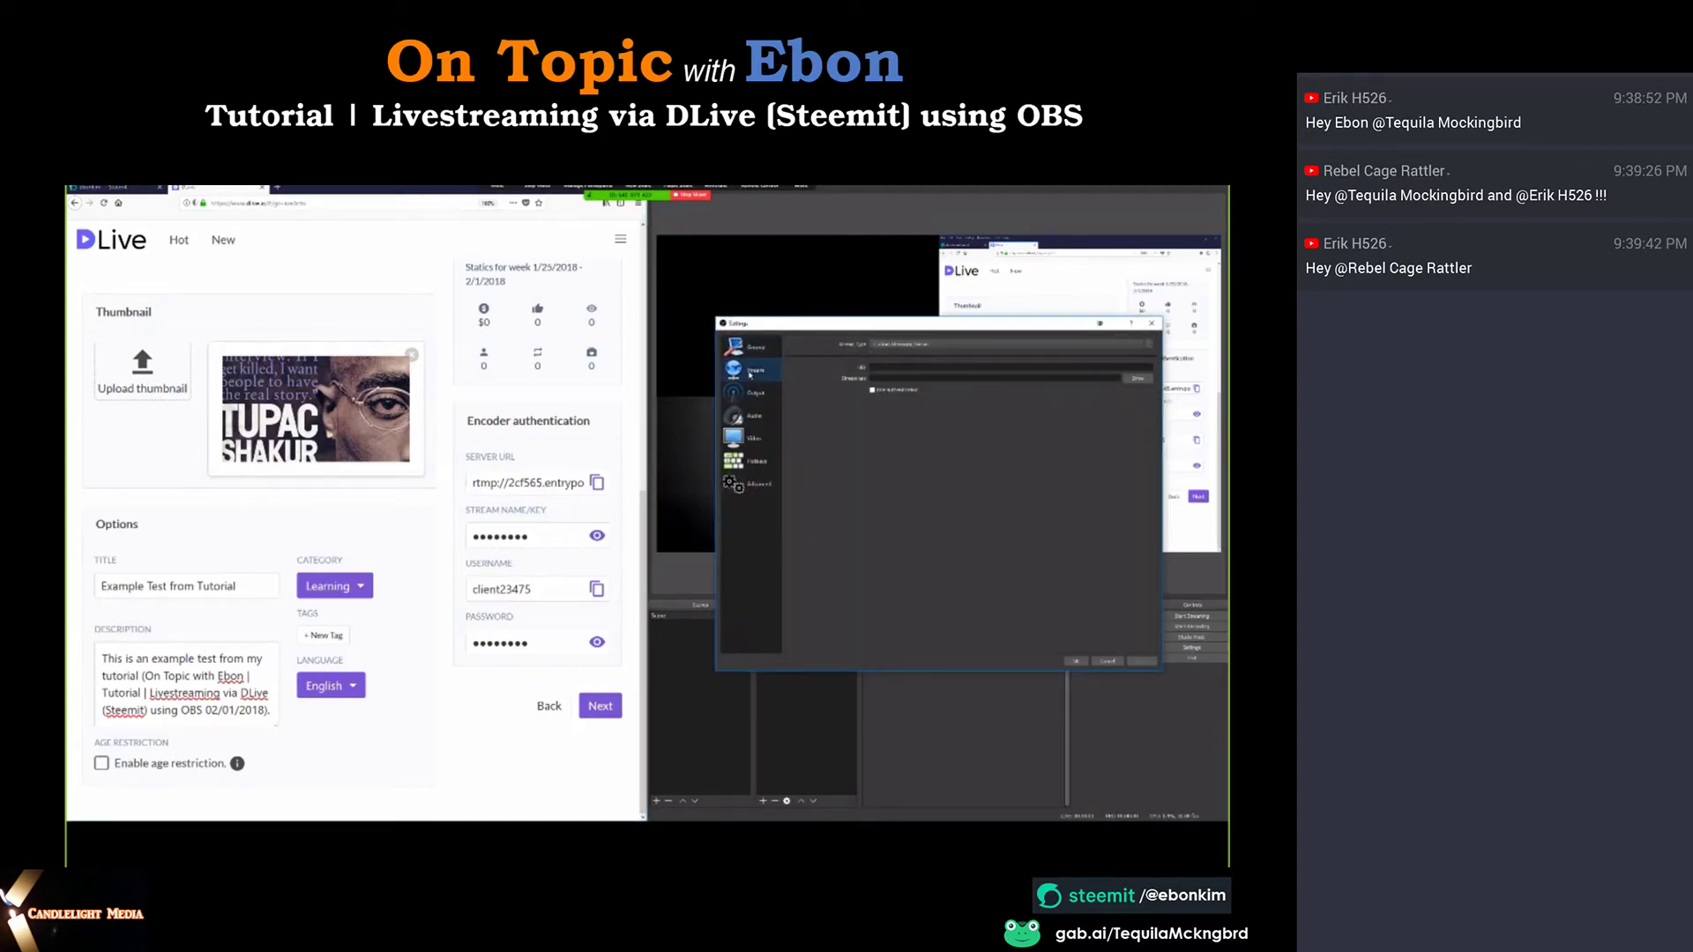
left_click(892, 348)
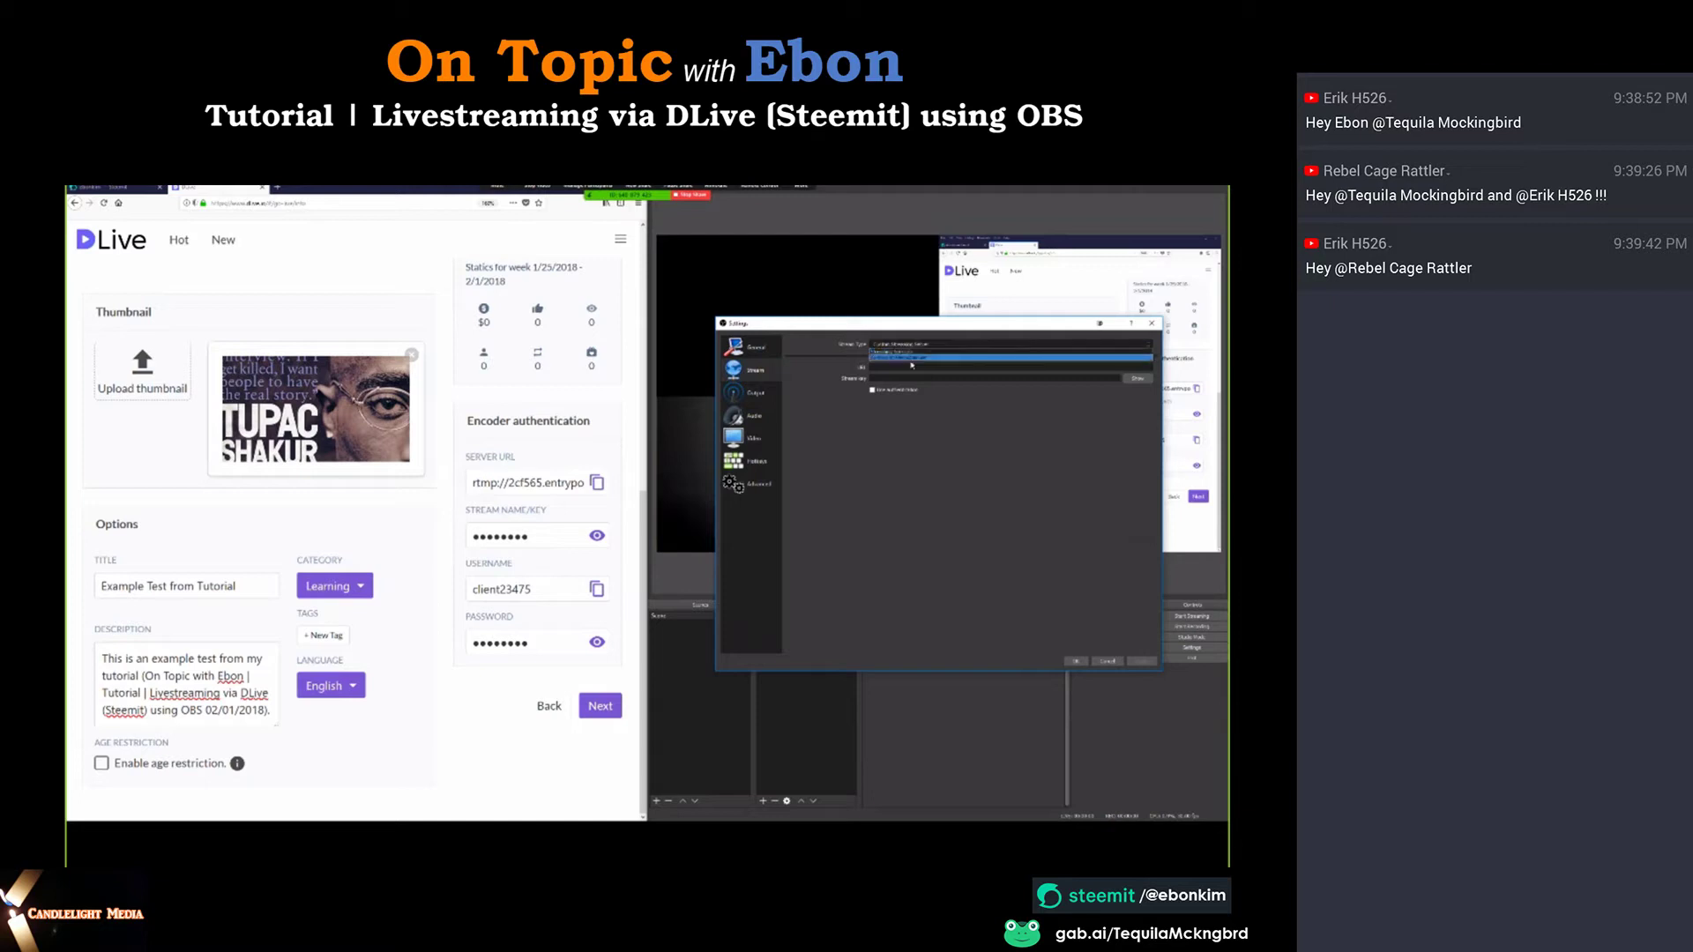
left_click(911, 360)
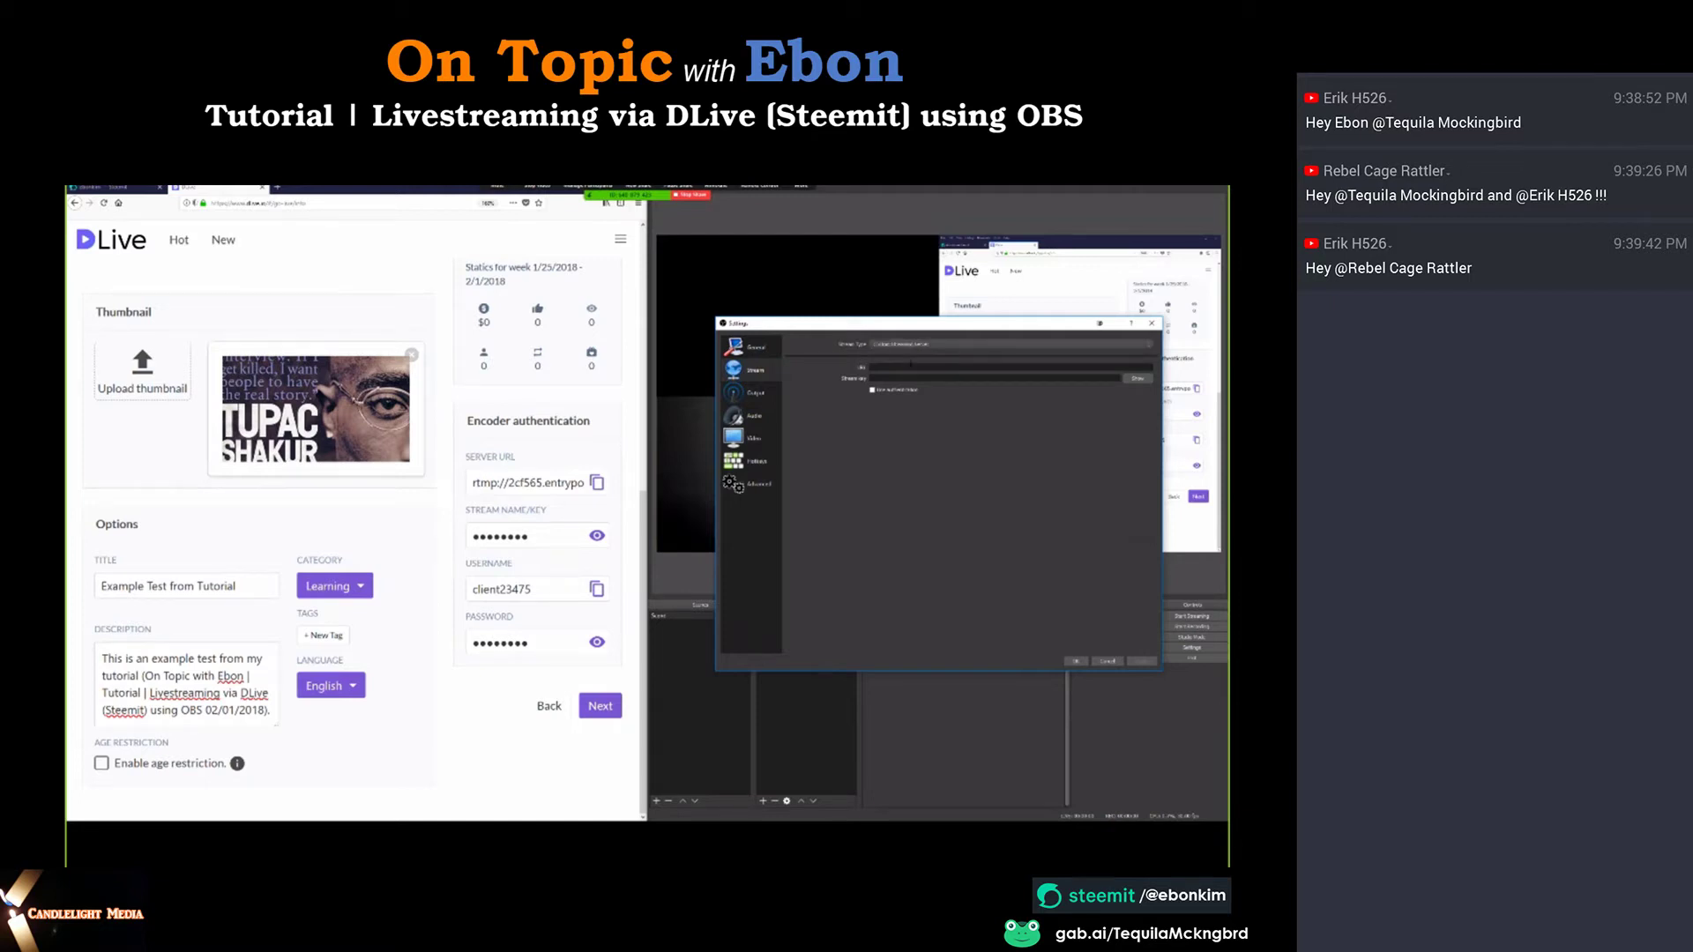
left_click(873, 391)
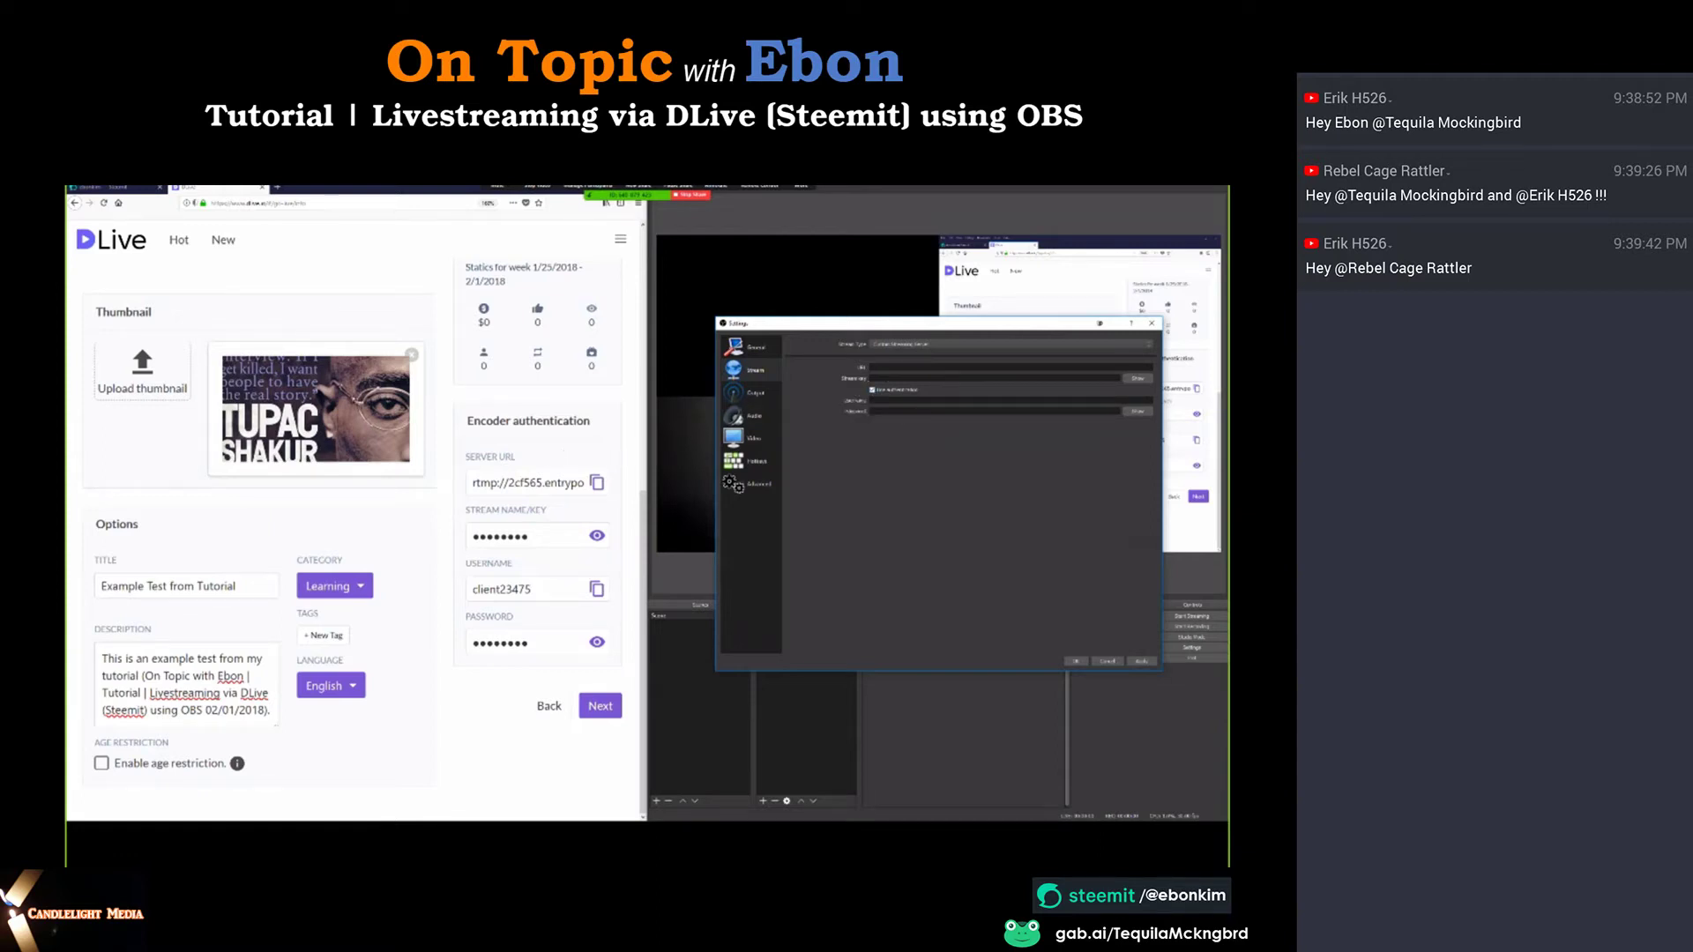
Copy DLive's encoder server URL and stream key into the URL and stream key fields of the OBS stream settings.
key("ctrl+v")
left_click(627, 505)
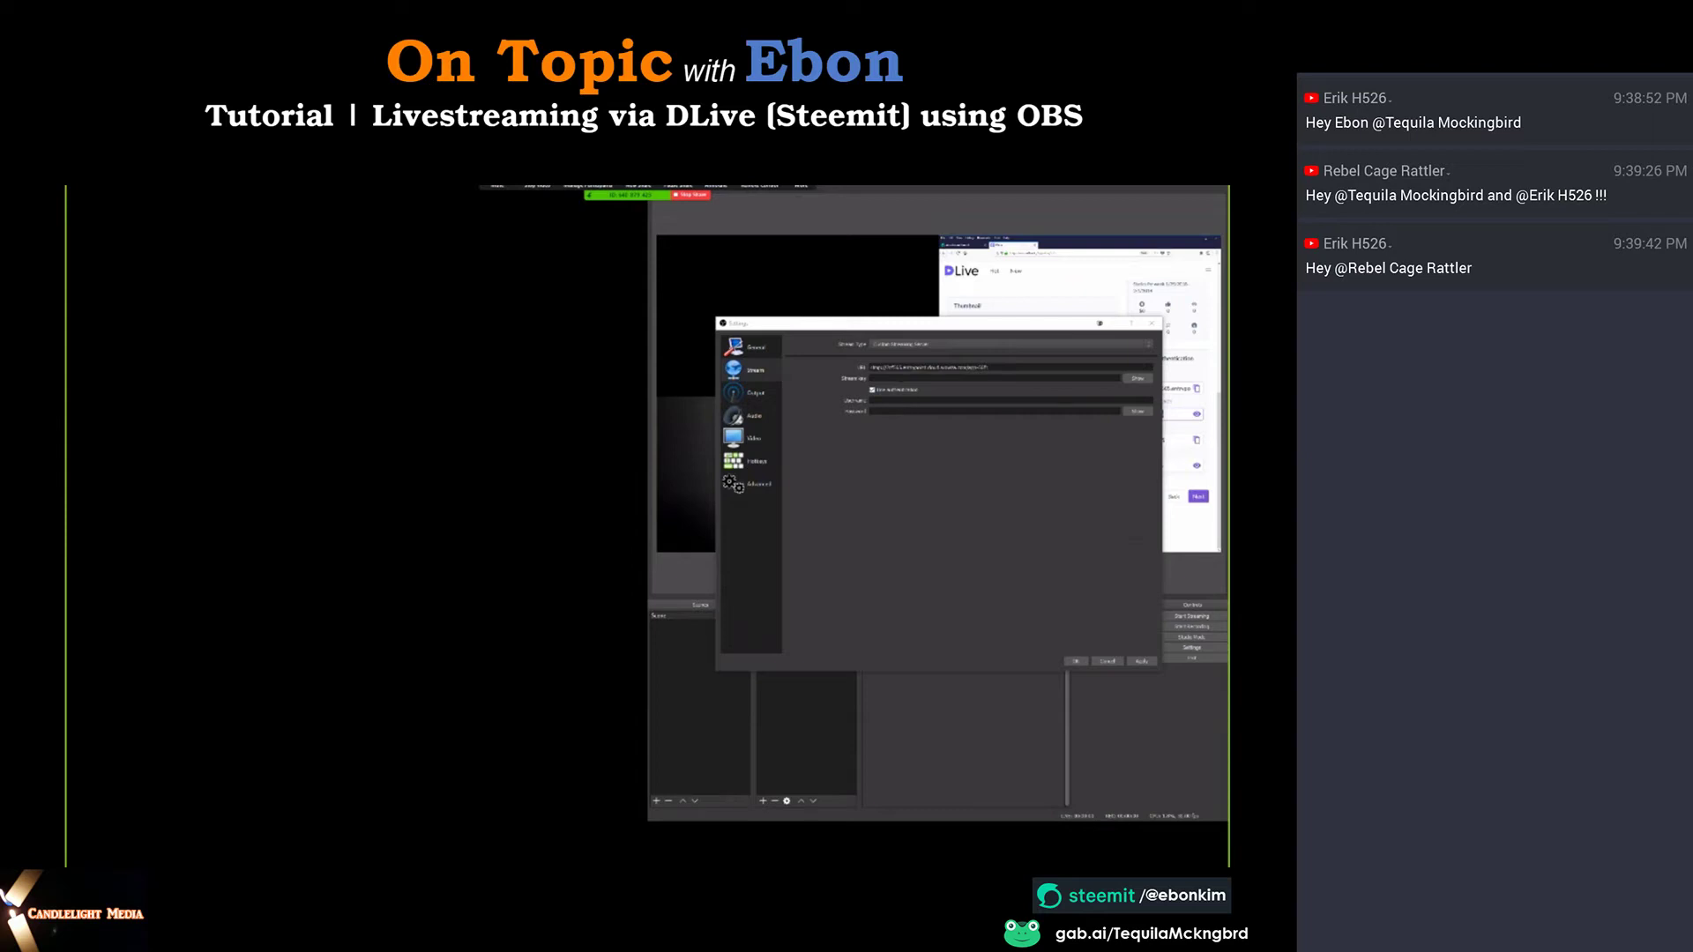
left_click(1005, 380)
key("ctrl+v")
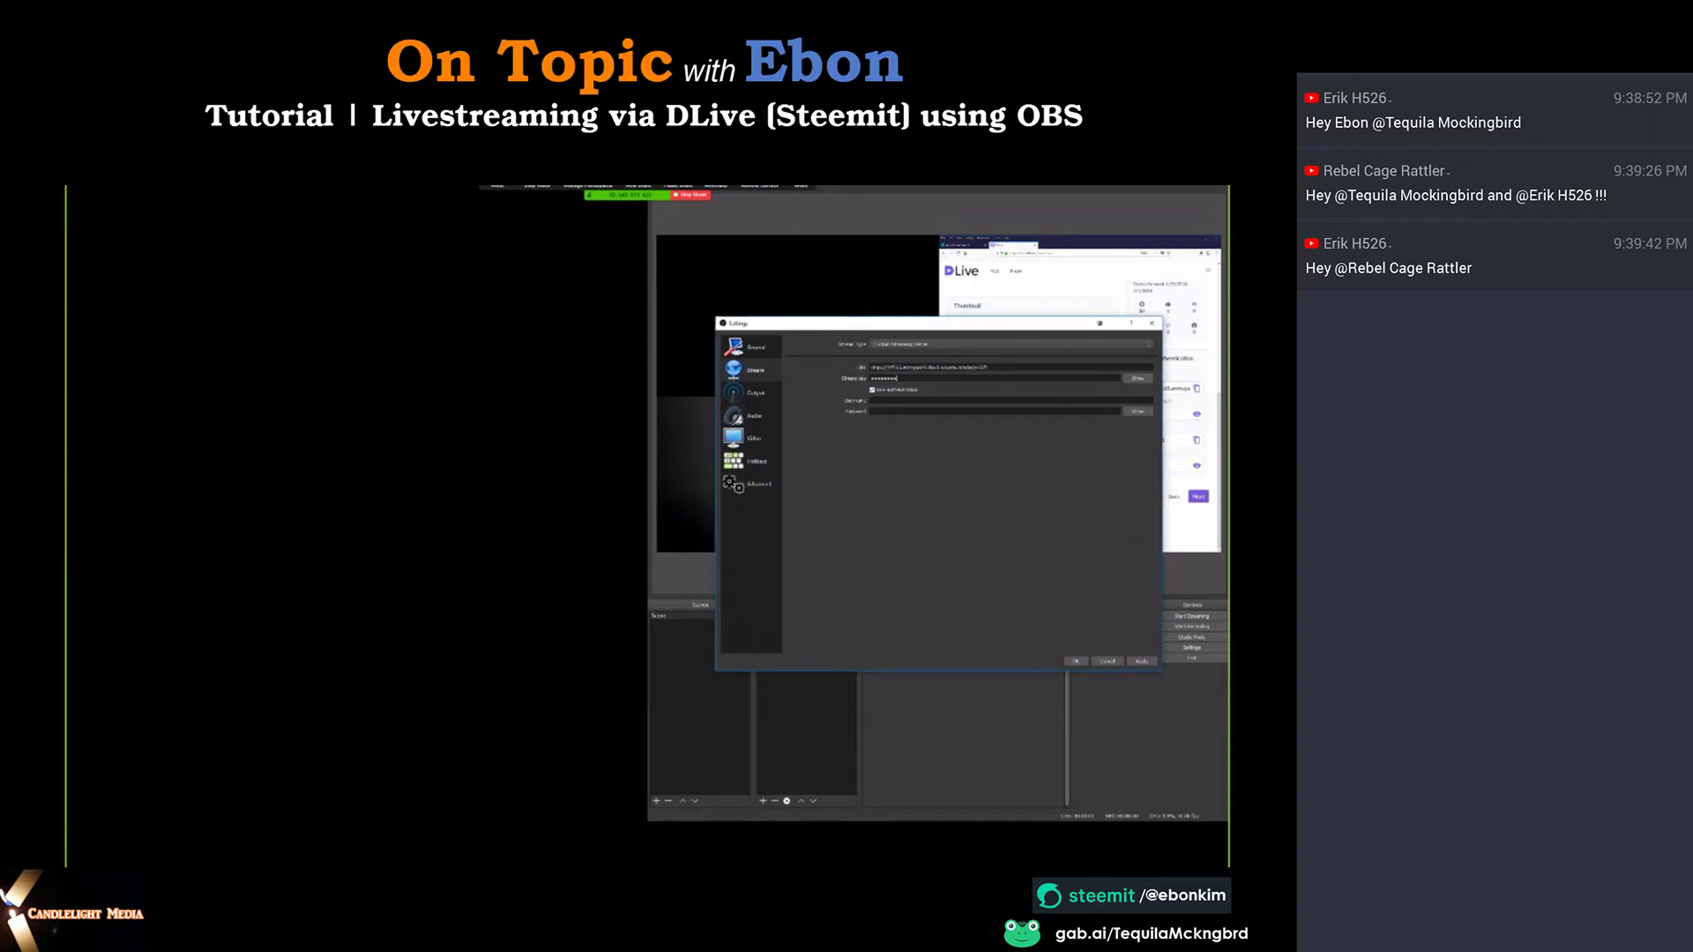
Copy the encoder authentication username and password from DLive into the matching OBS stream settings fields.
left_click(1196, 440)
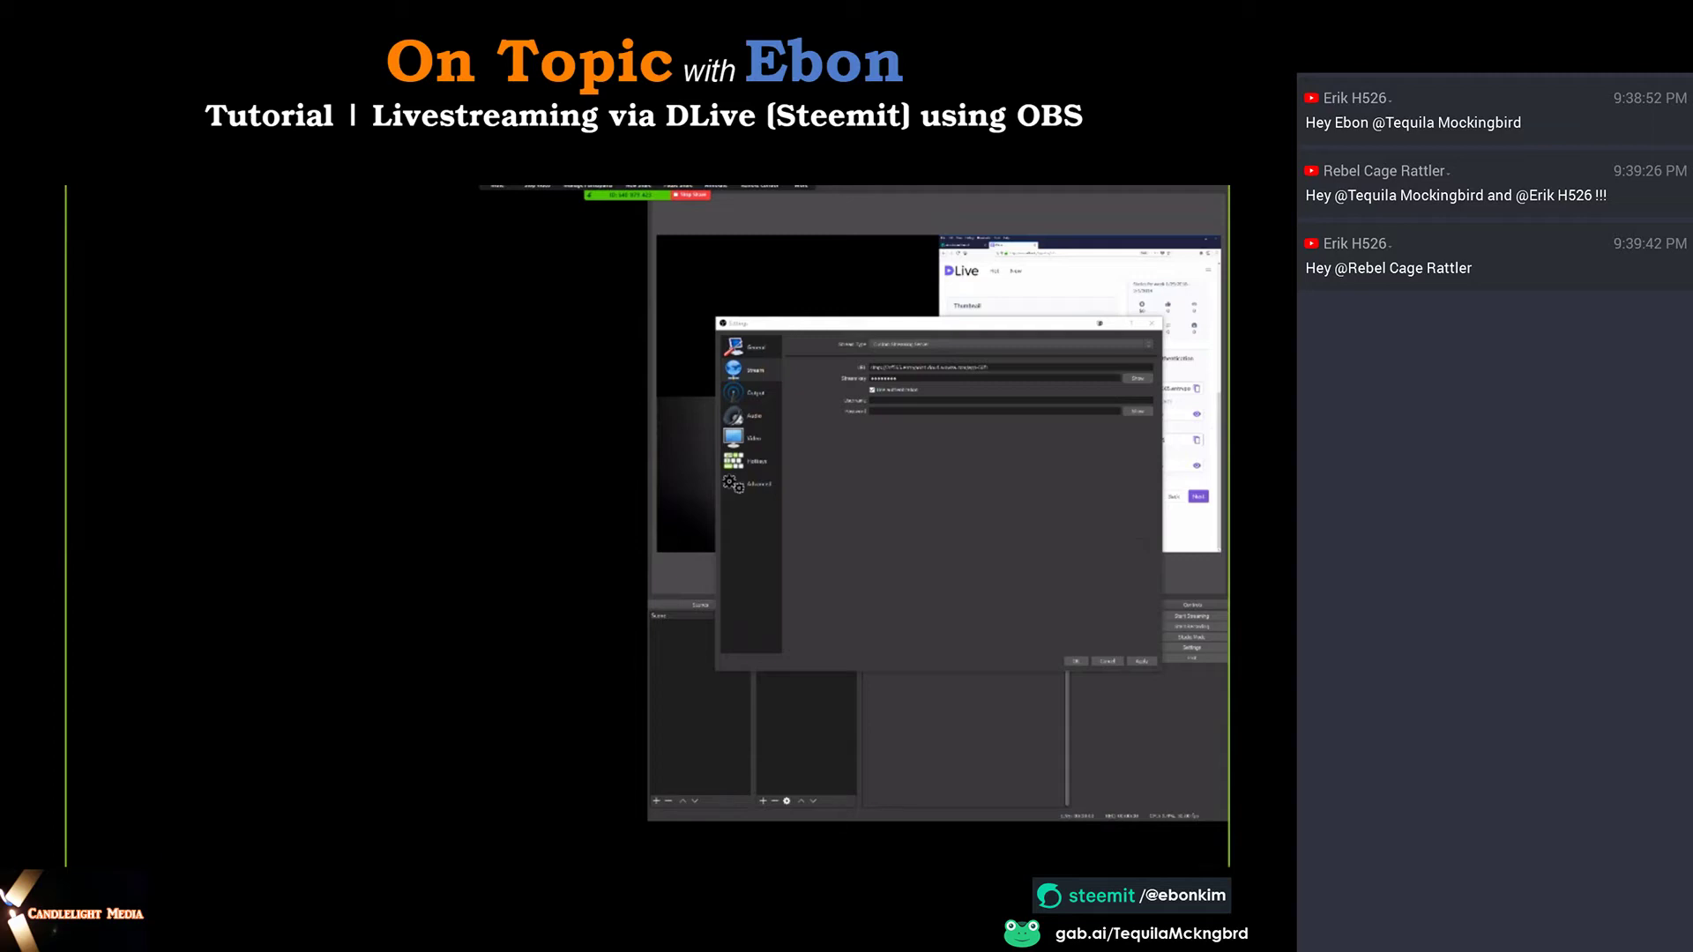
left_click(882, 401)
key("ctrl+v")
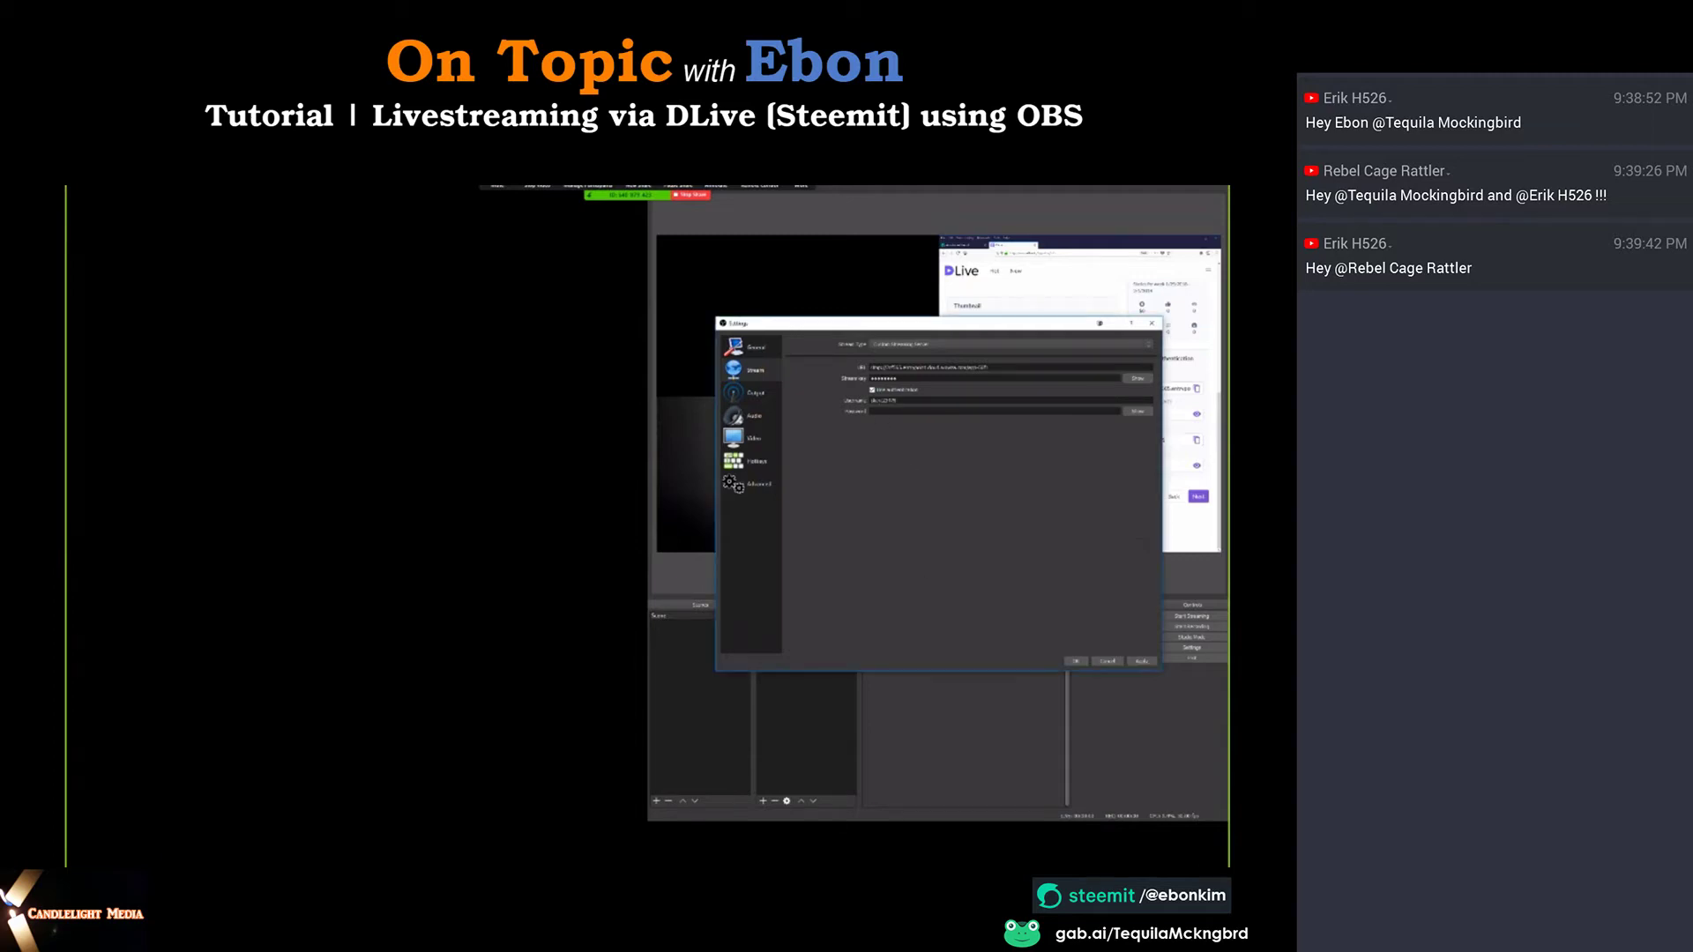
left_click(1196, 466)
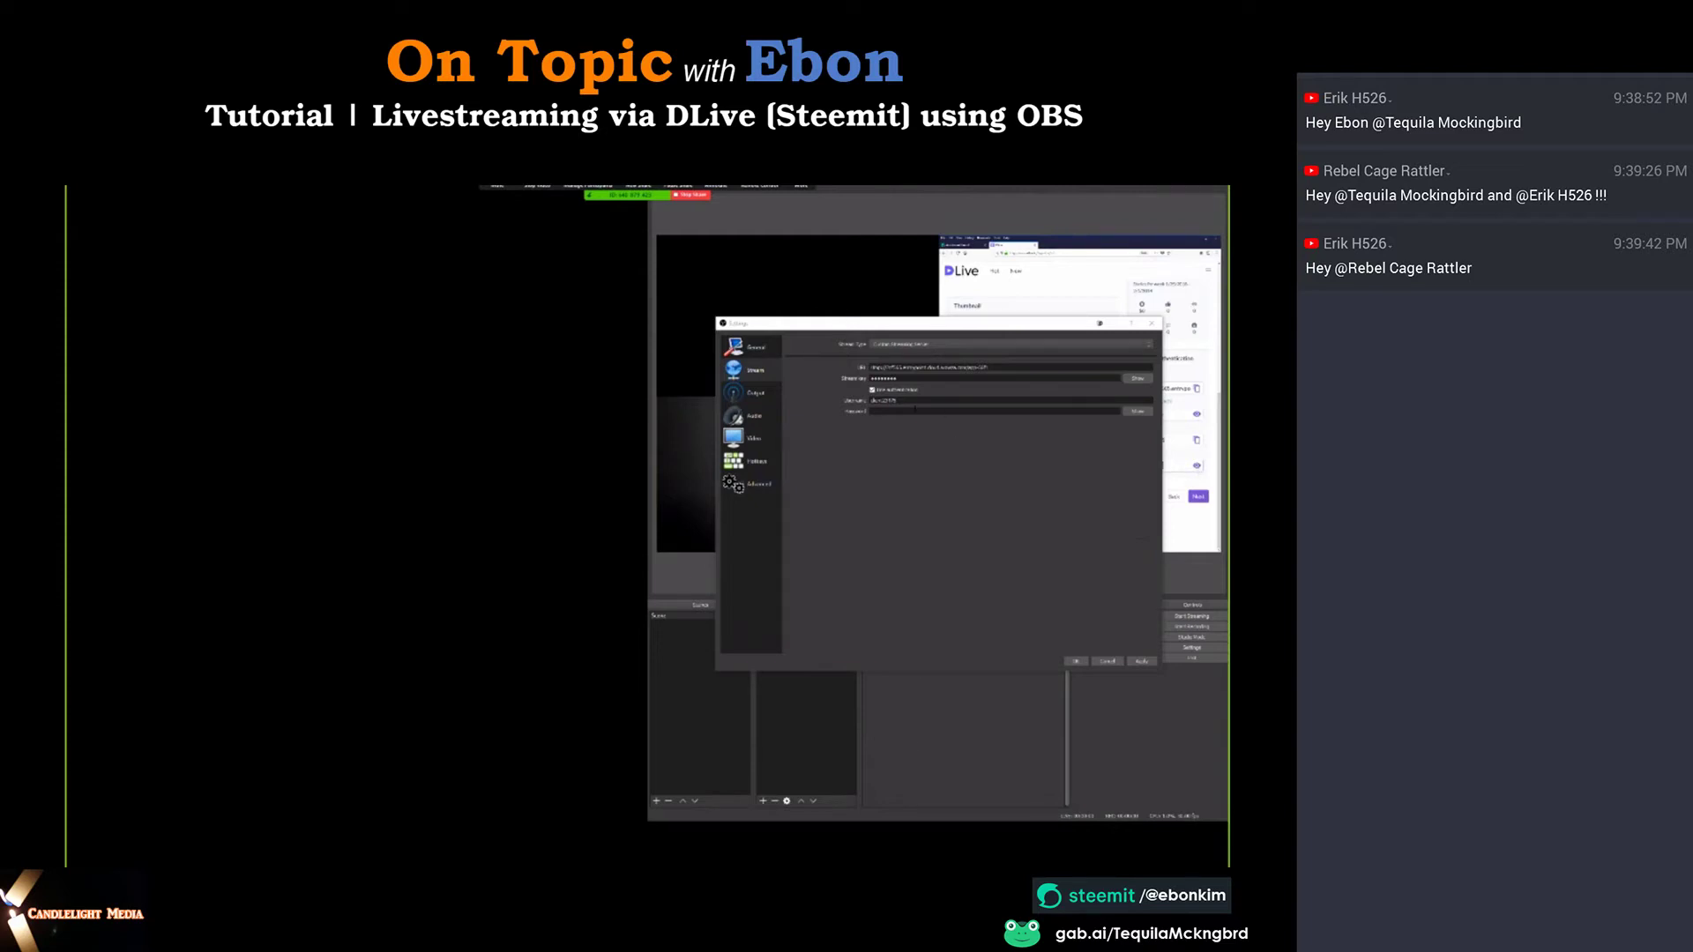
left_click(935, 411)
key("ctrl+v")
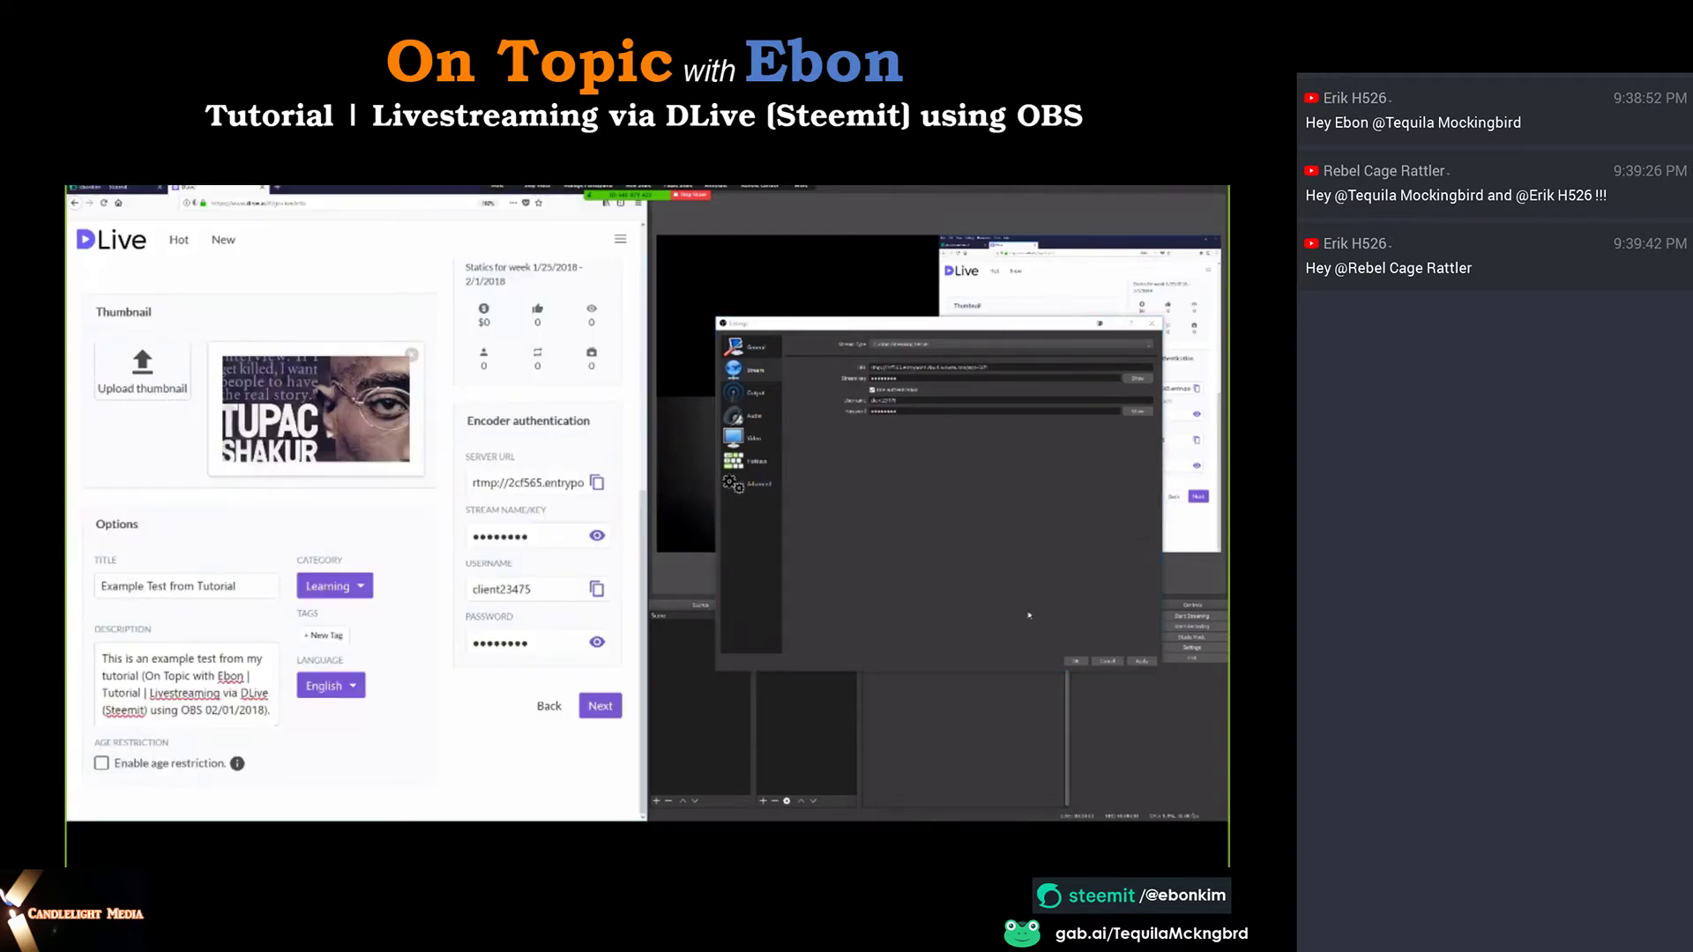
Save the OBS stream settings and, back in DLive, continue to the Steemit post editing page.
left_click(1070, 663)
left_click(1069, 663)
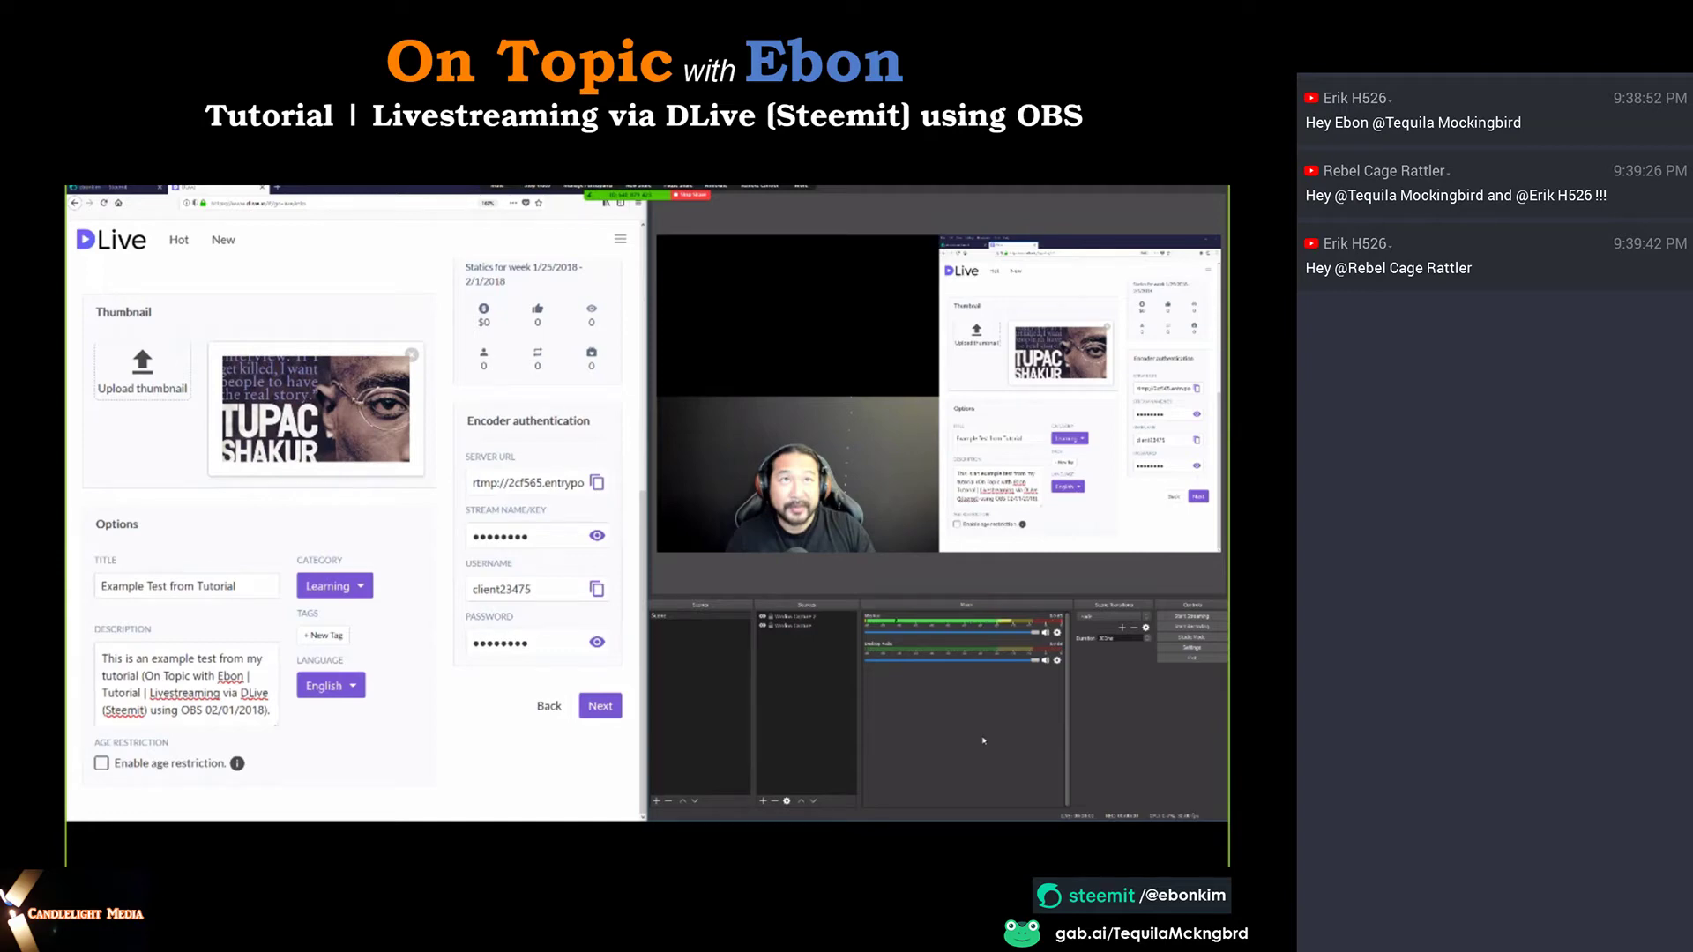
left_click(600, 705)
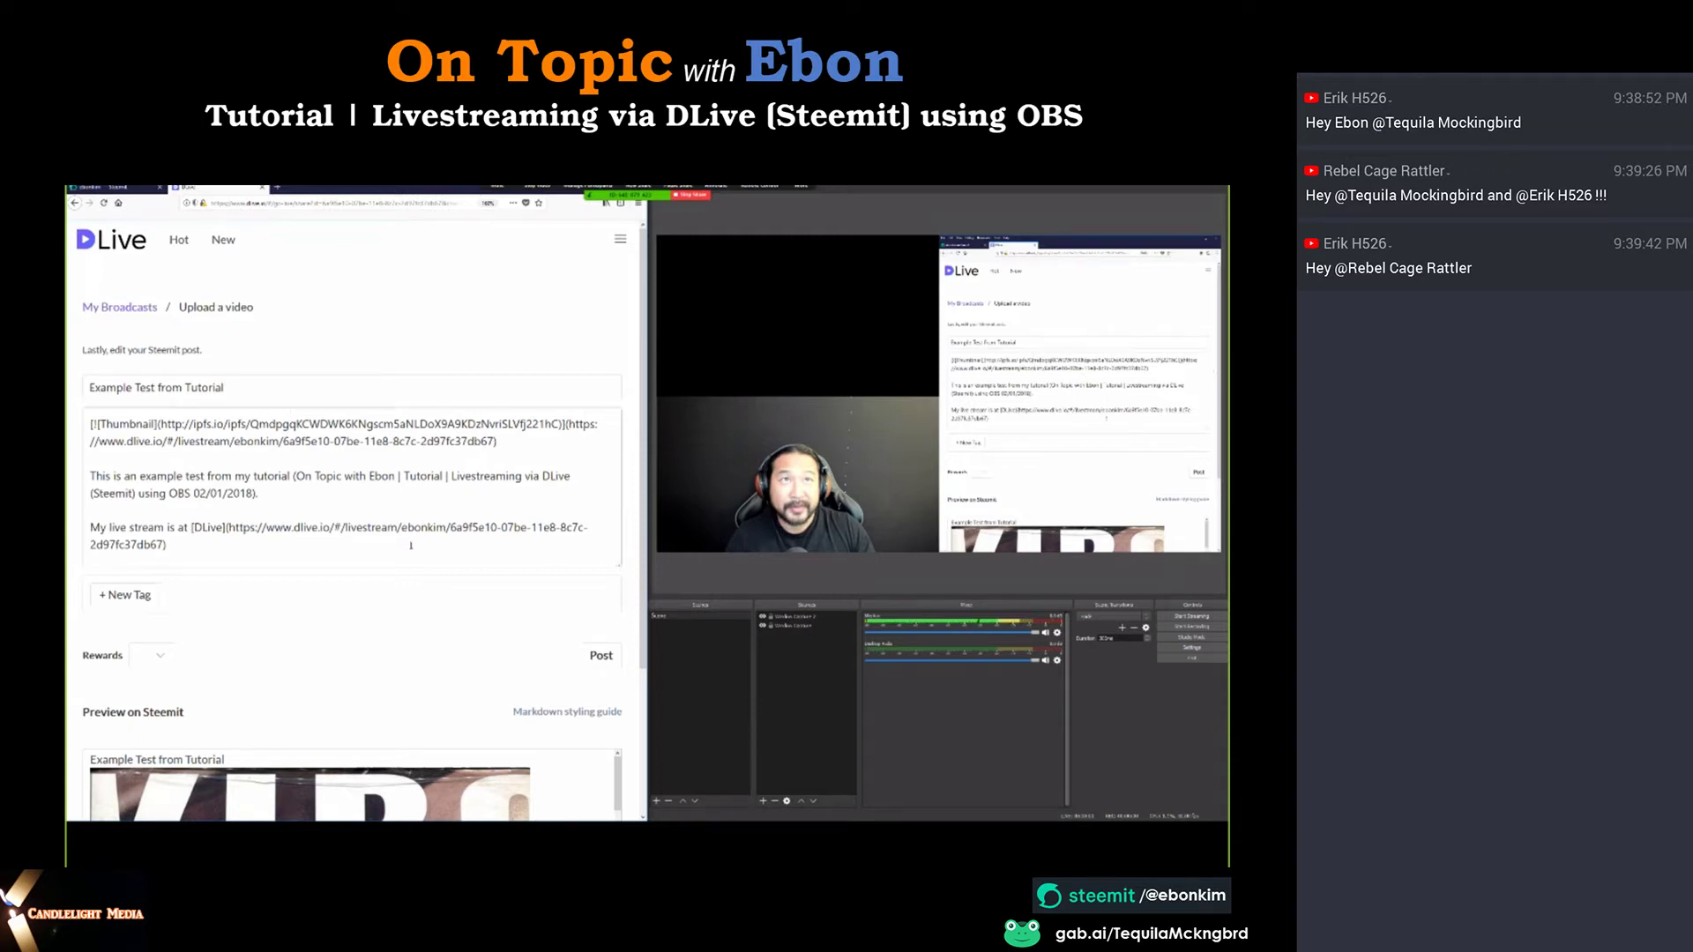
Add two tags to the Steemit post: the host's first name and Tutorial.
scroll(370, 618, "down", 2)
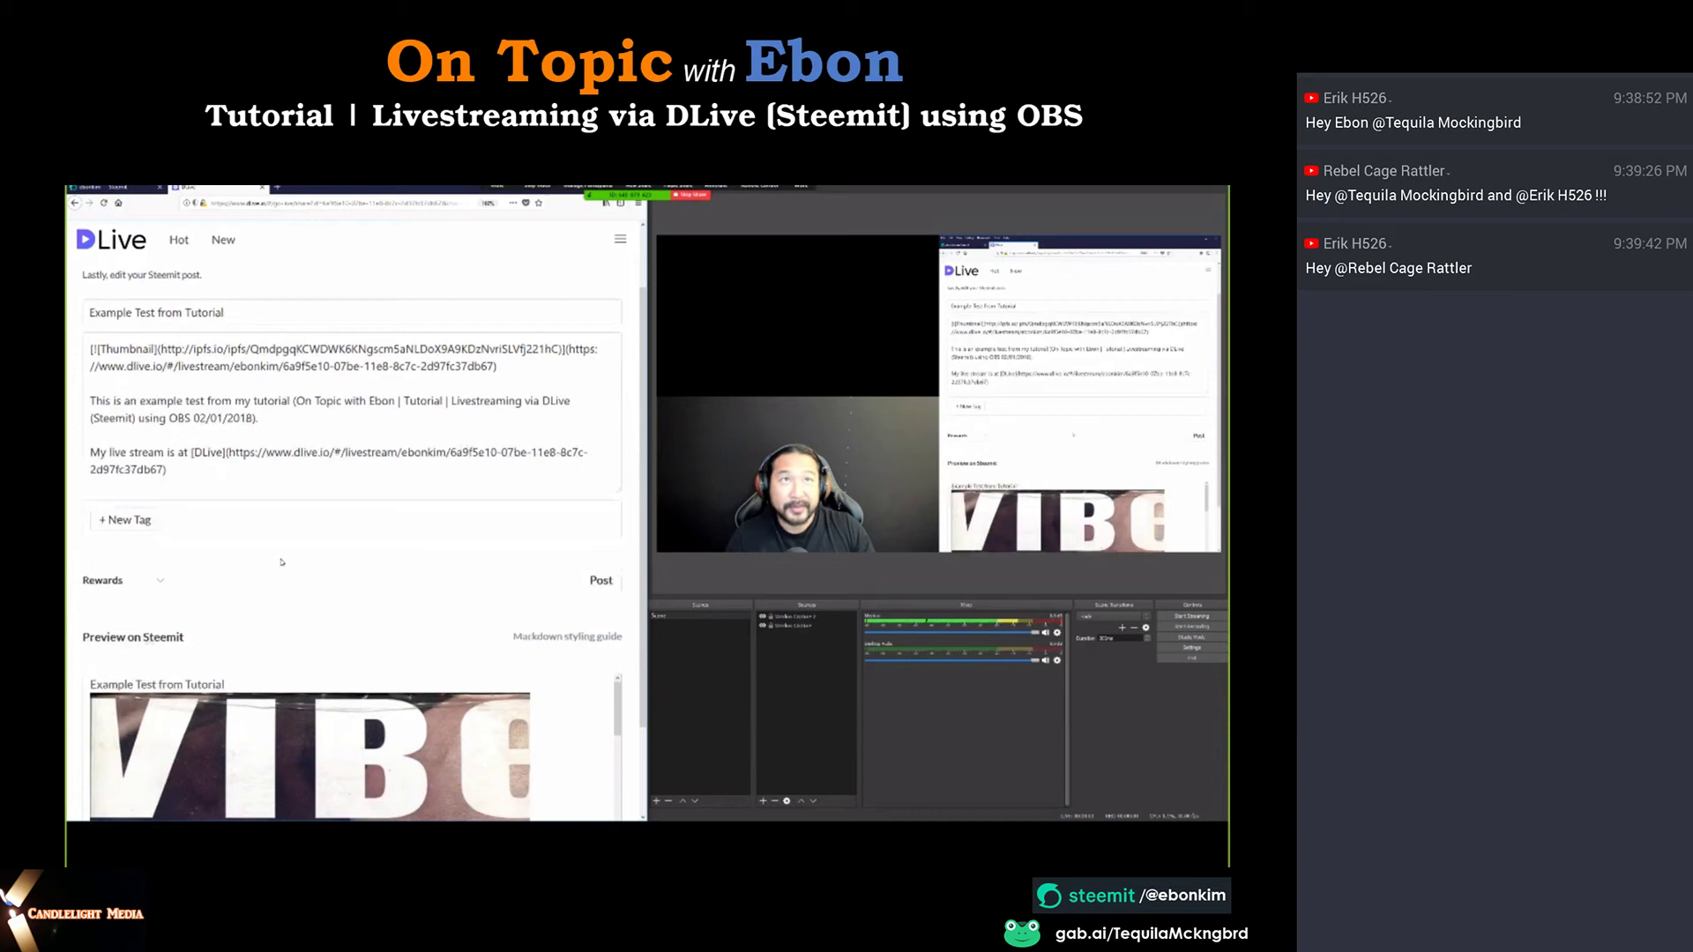
left_click(132, 518)
type("Ebon")
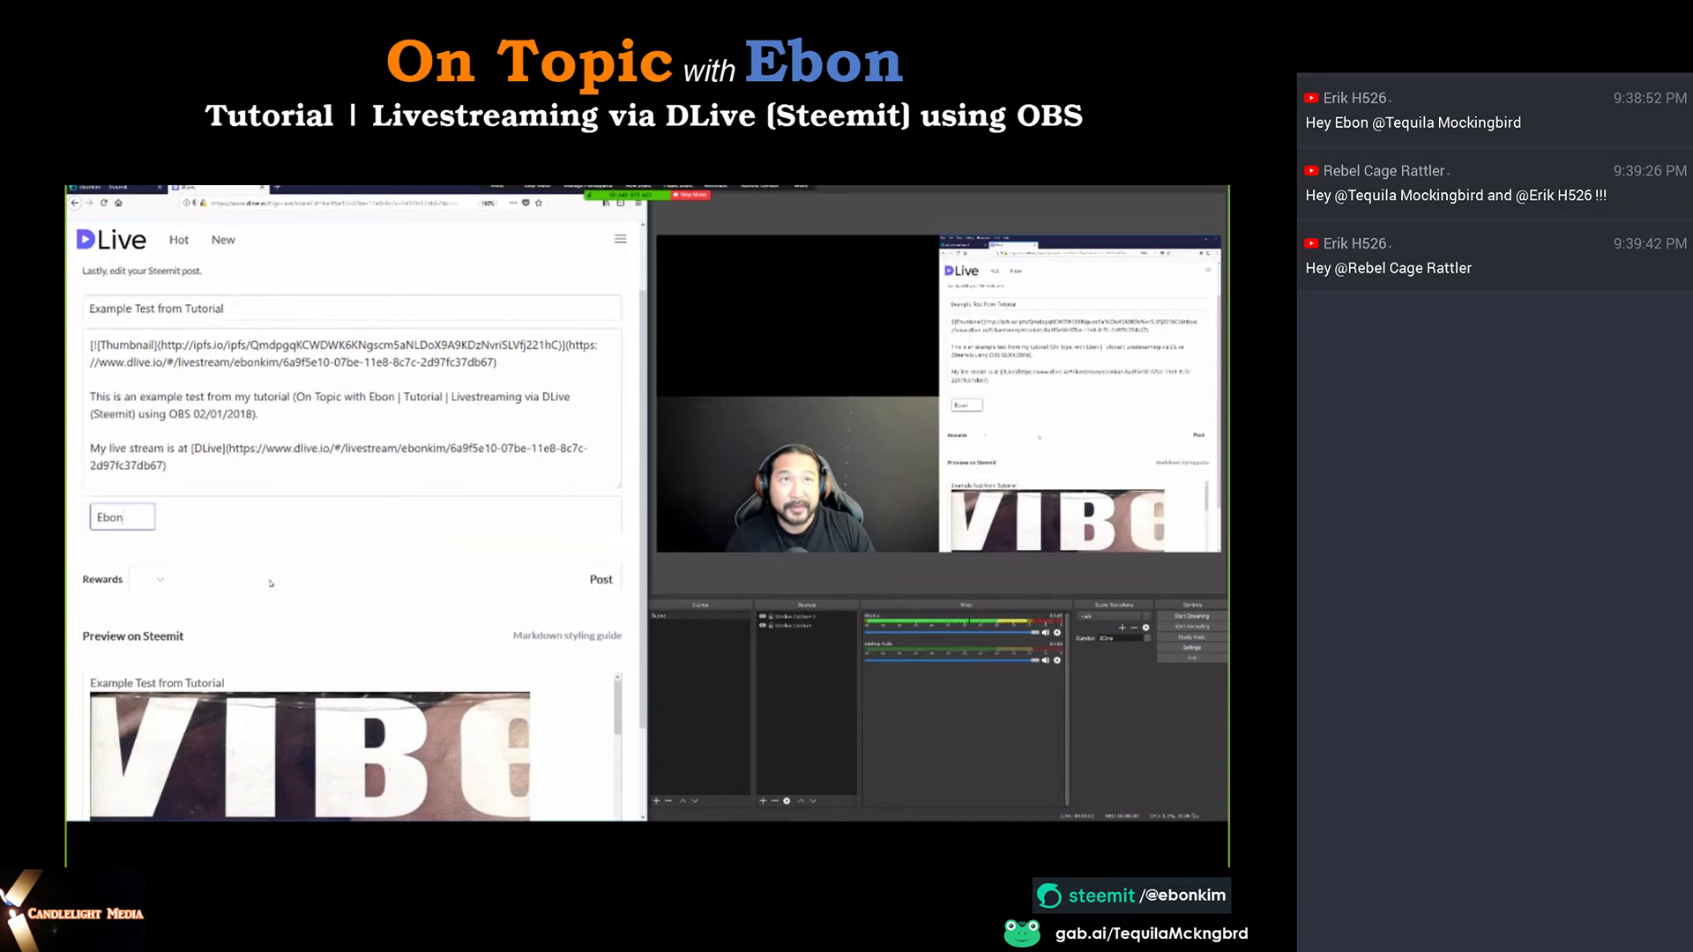
key("Return")
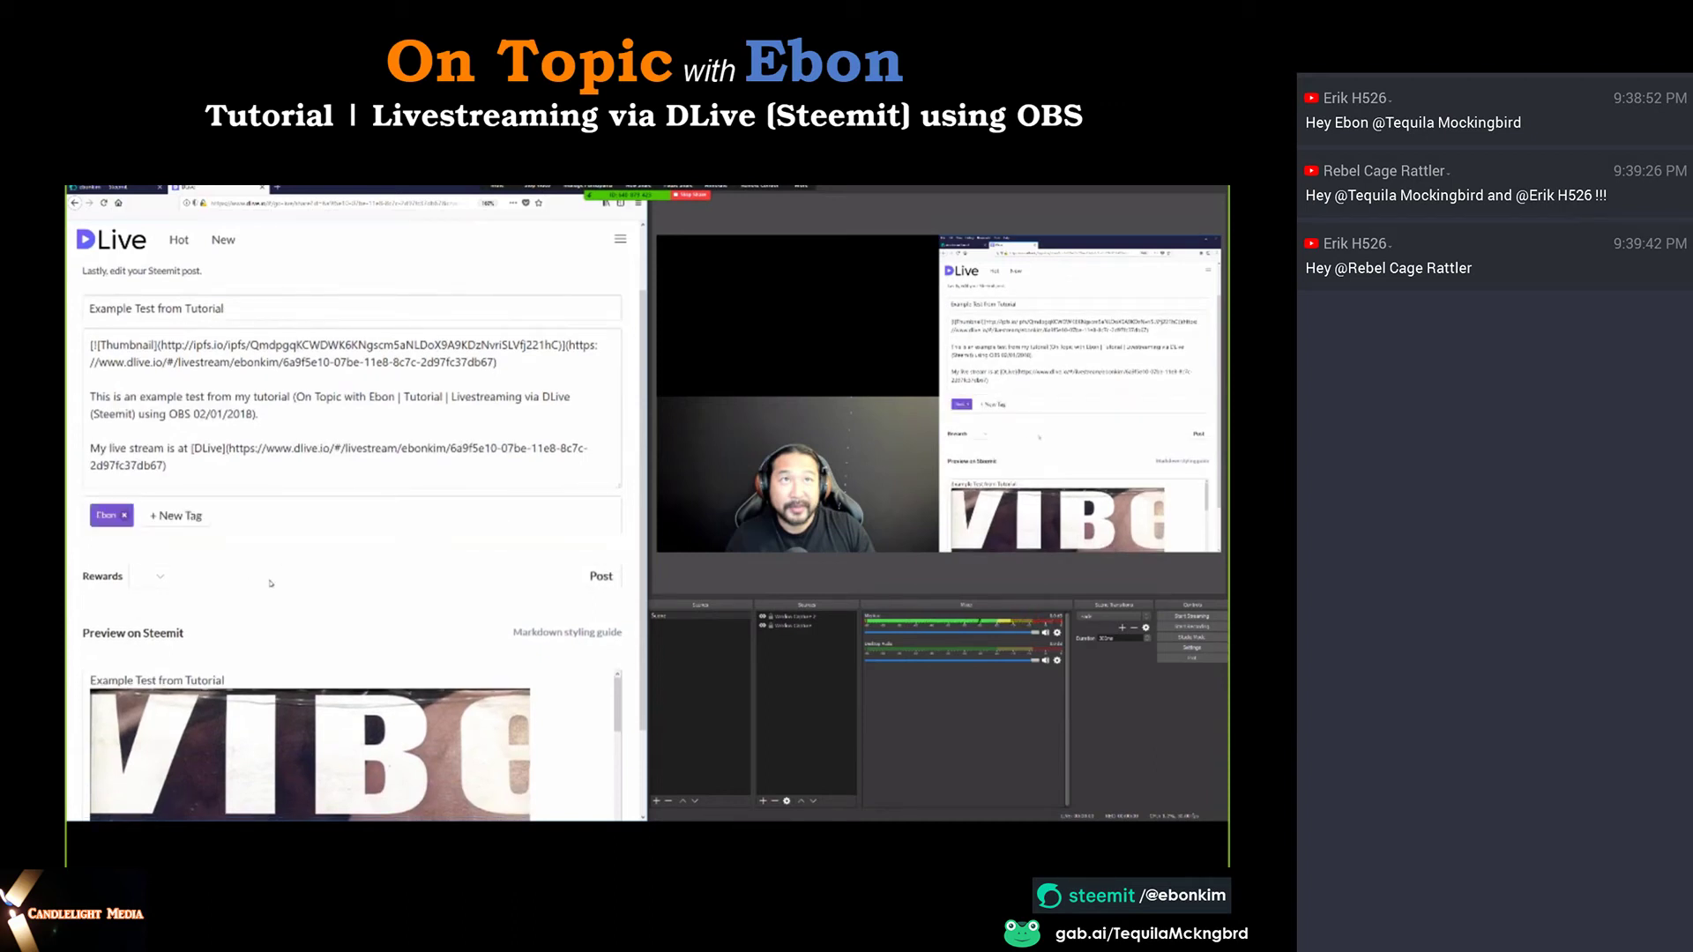
left_click(197, 518)
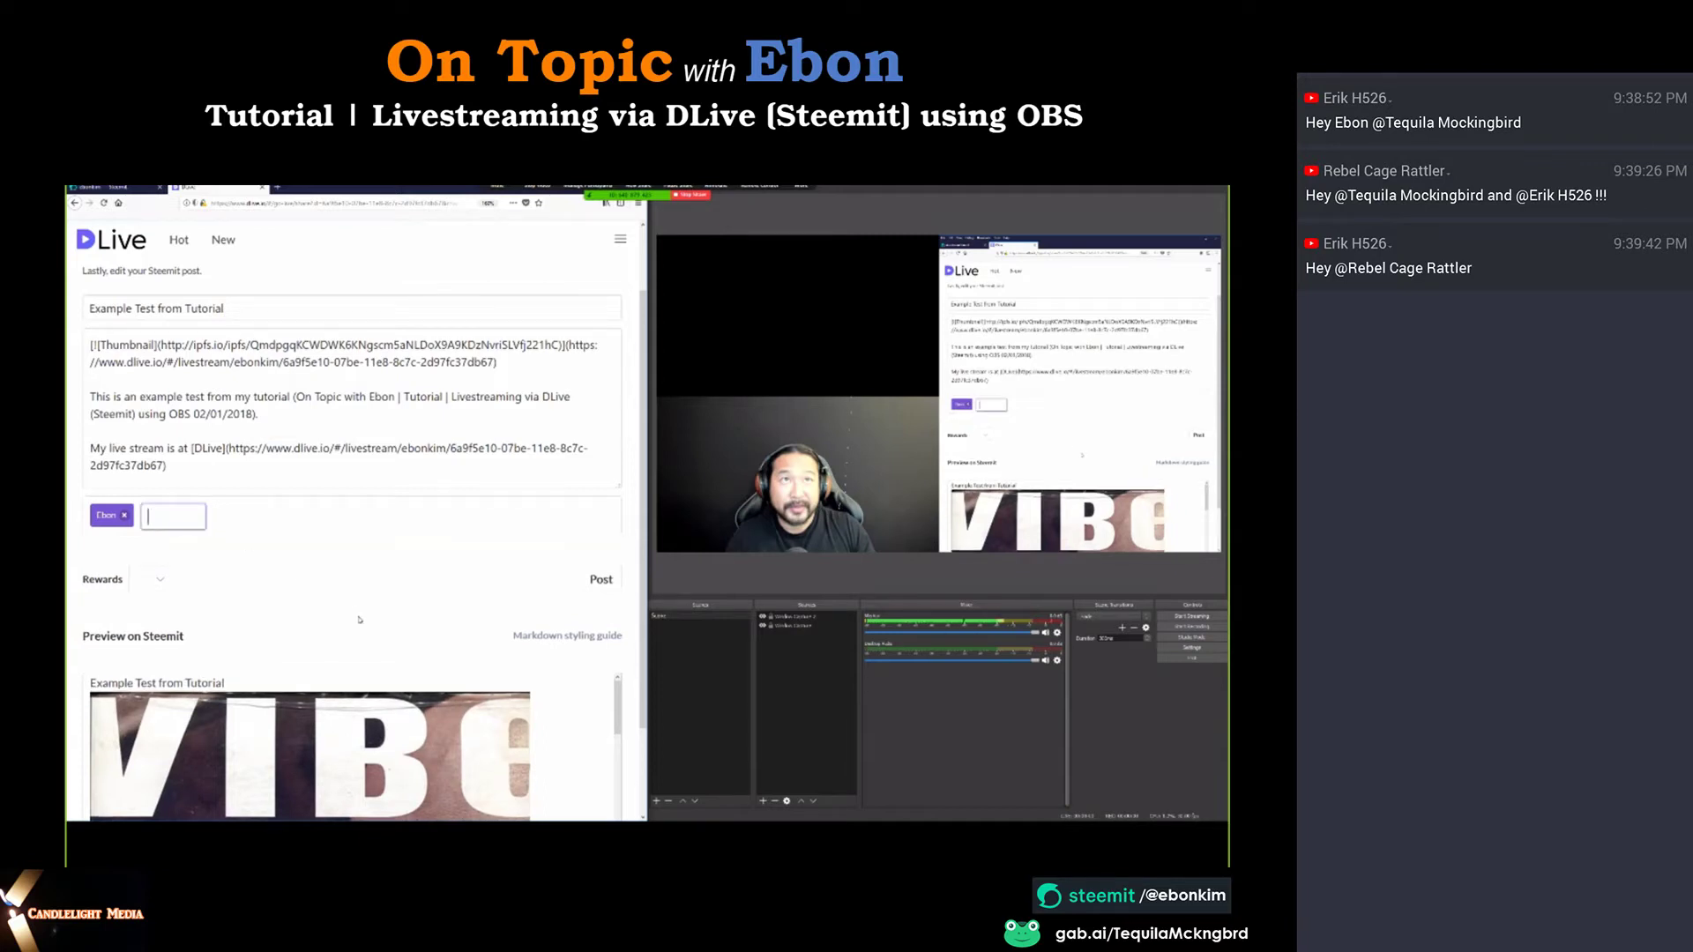
type("C")
type("utoria")
type("l")
key("Return")
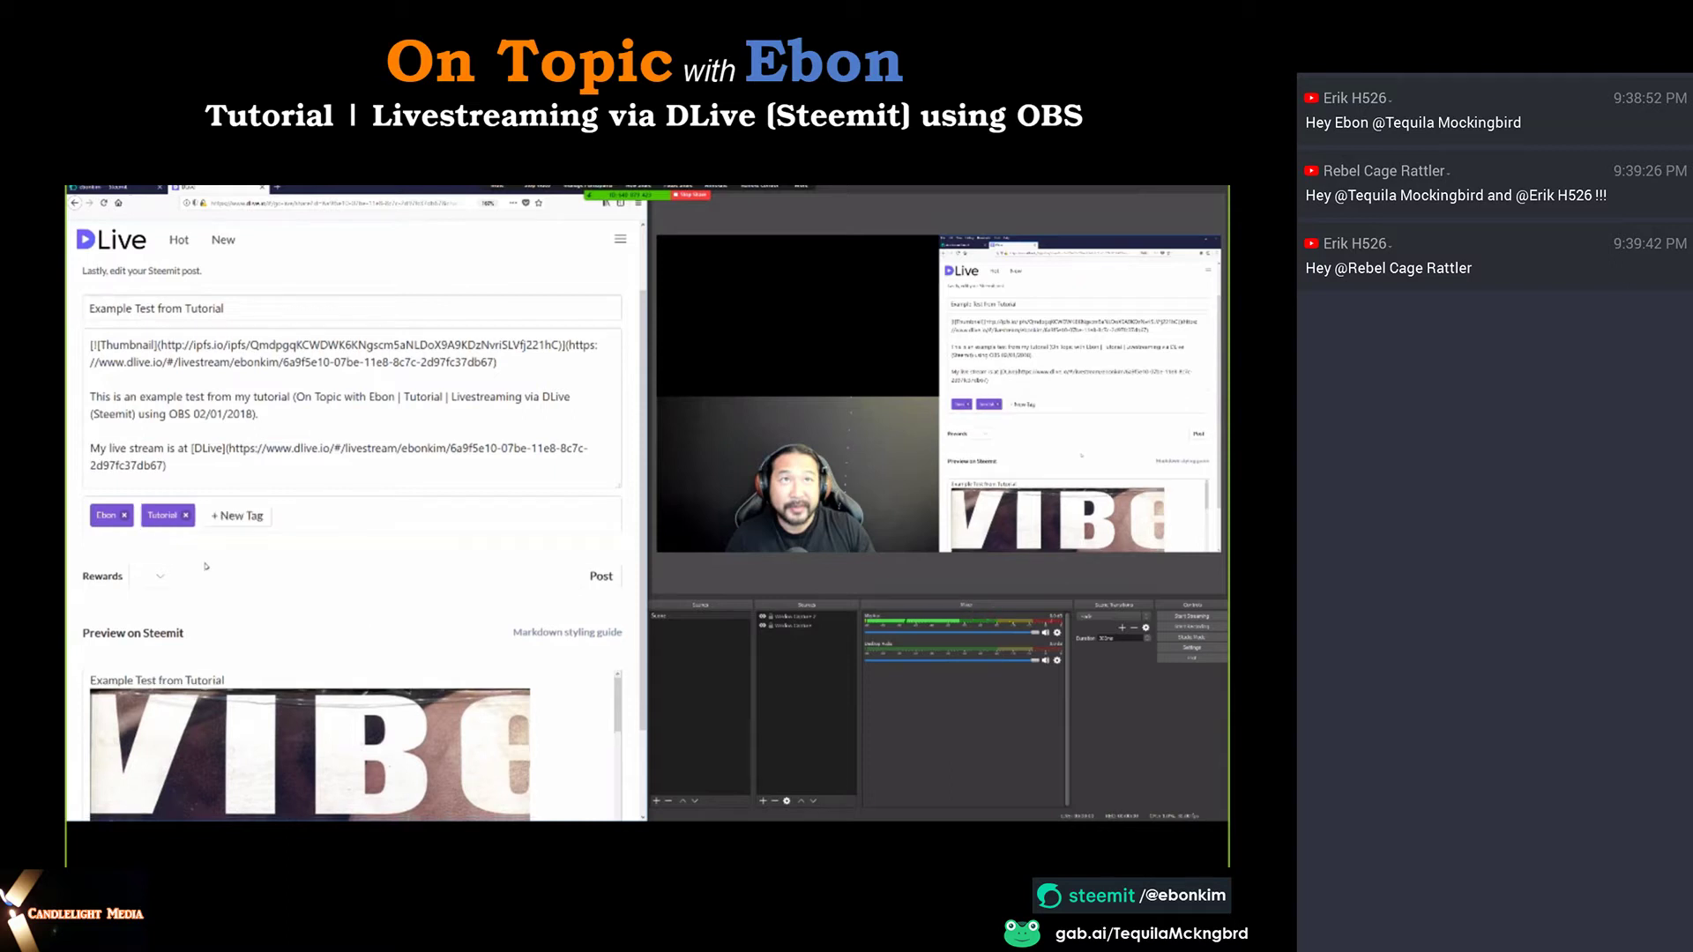
Add the tags Livestreaming and DLive to the Steemit post.
left_click(242, 519)
type("Steemi")
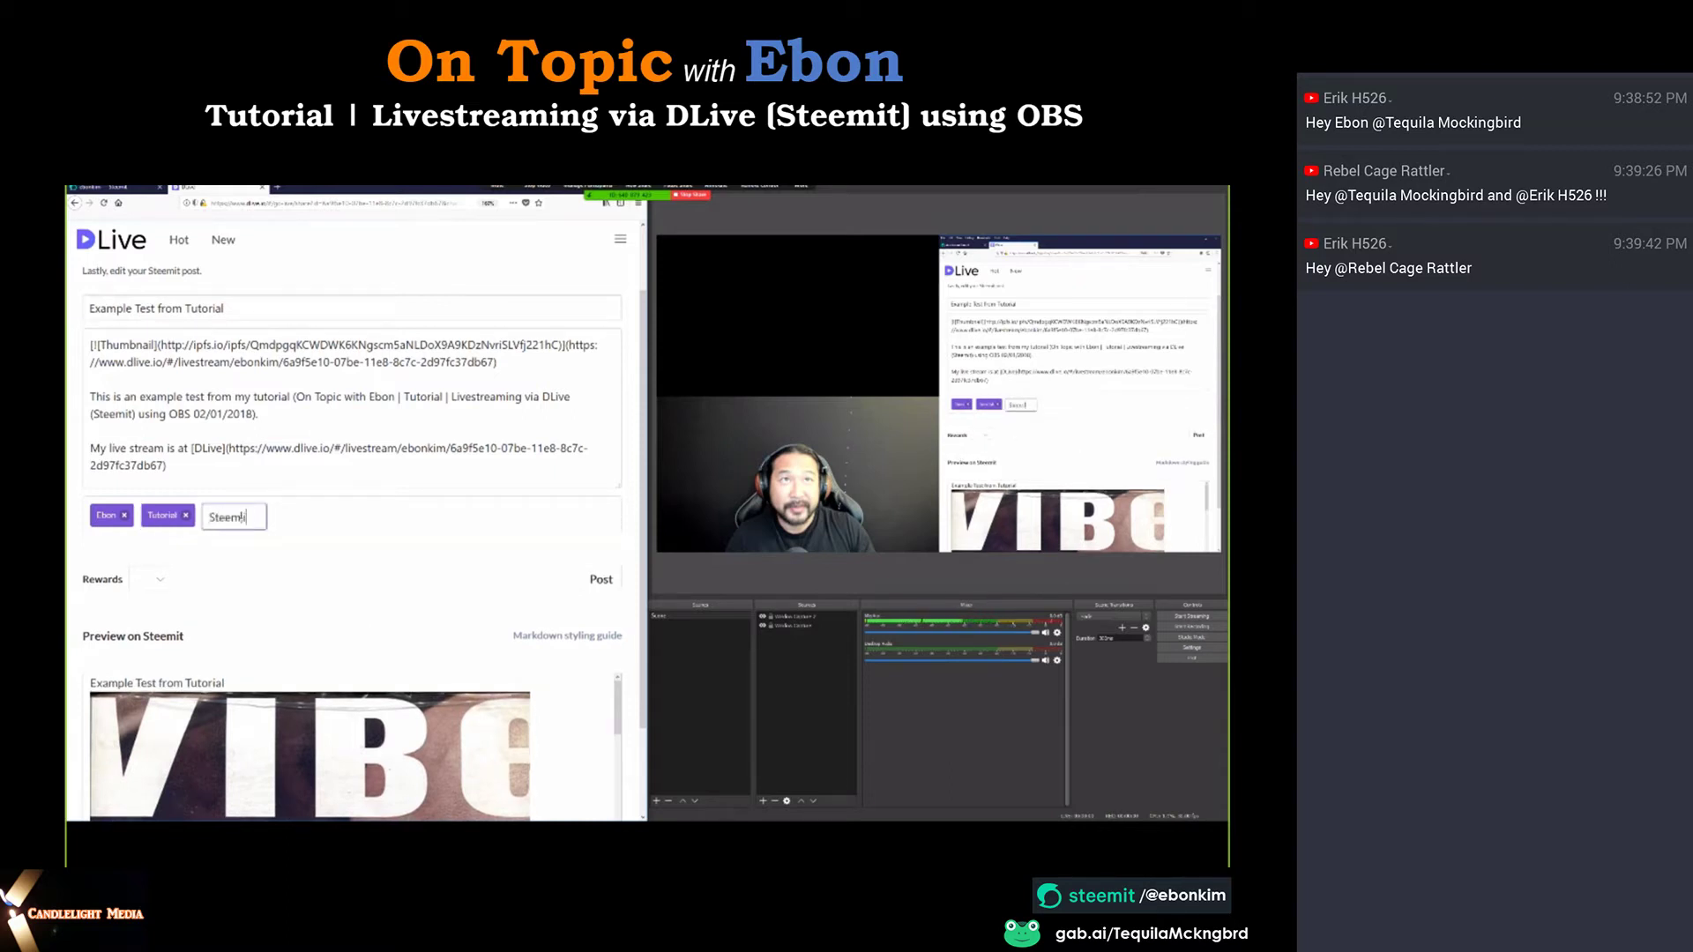
type("t")
key("Return")
type("Livestreaming")
key("Return")
left_click(318, 519)
type("D")
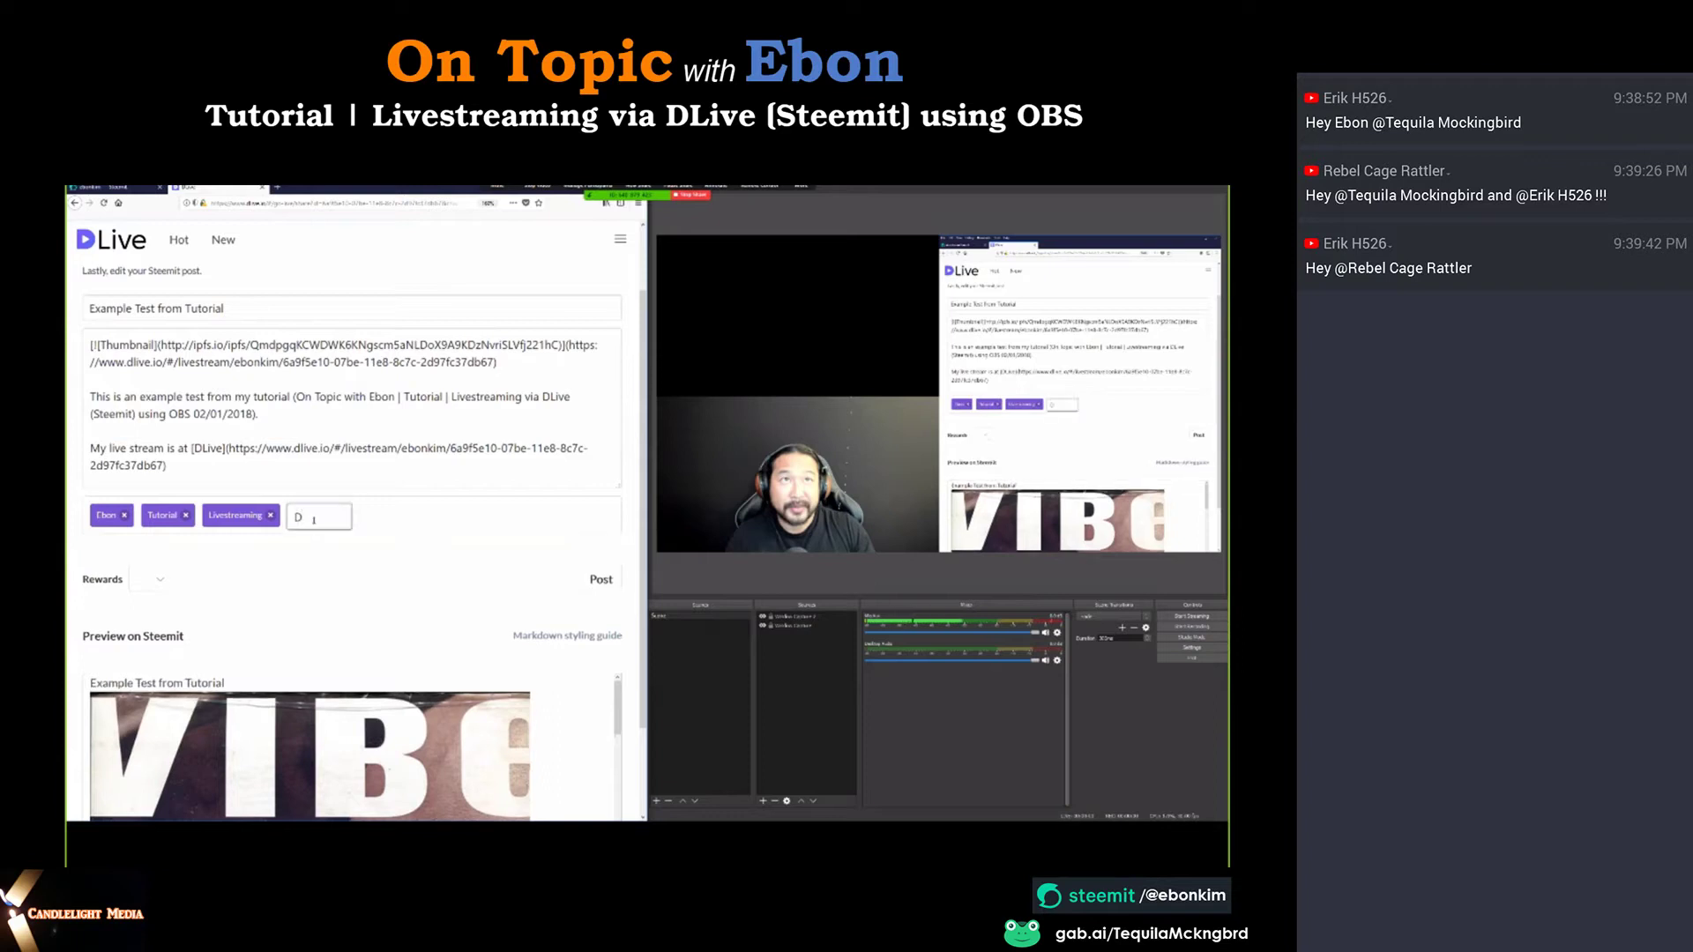
type("Live")
key("Return")
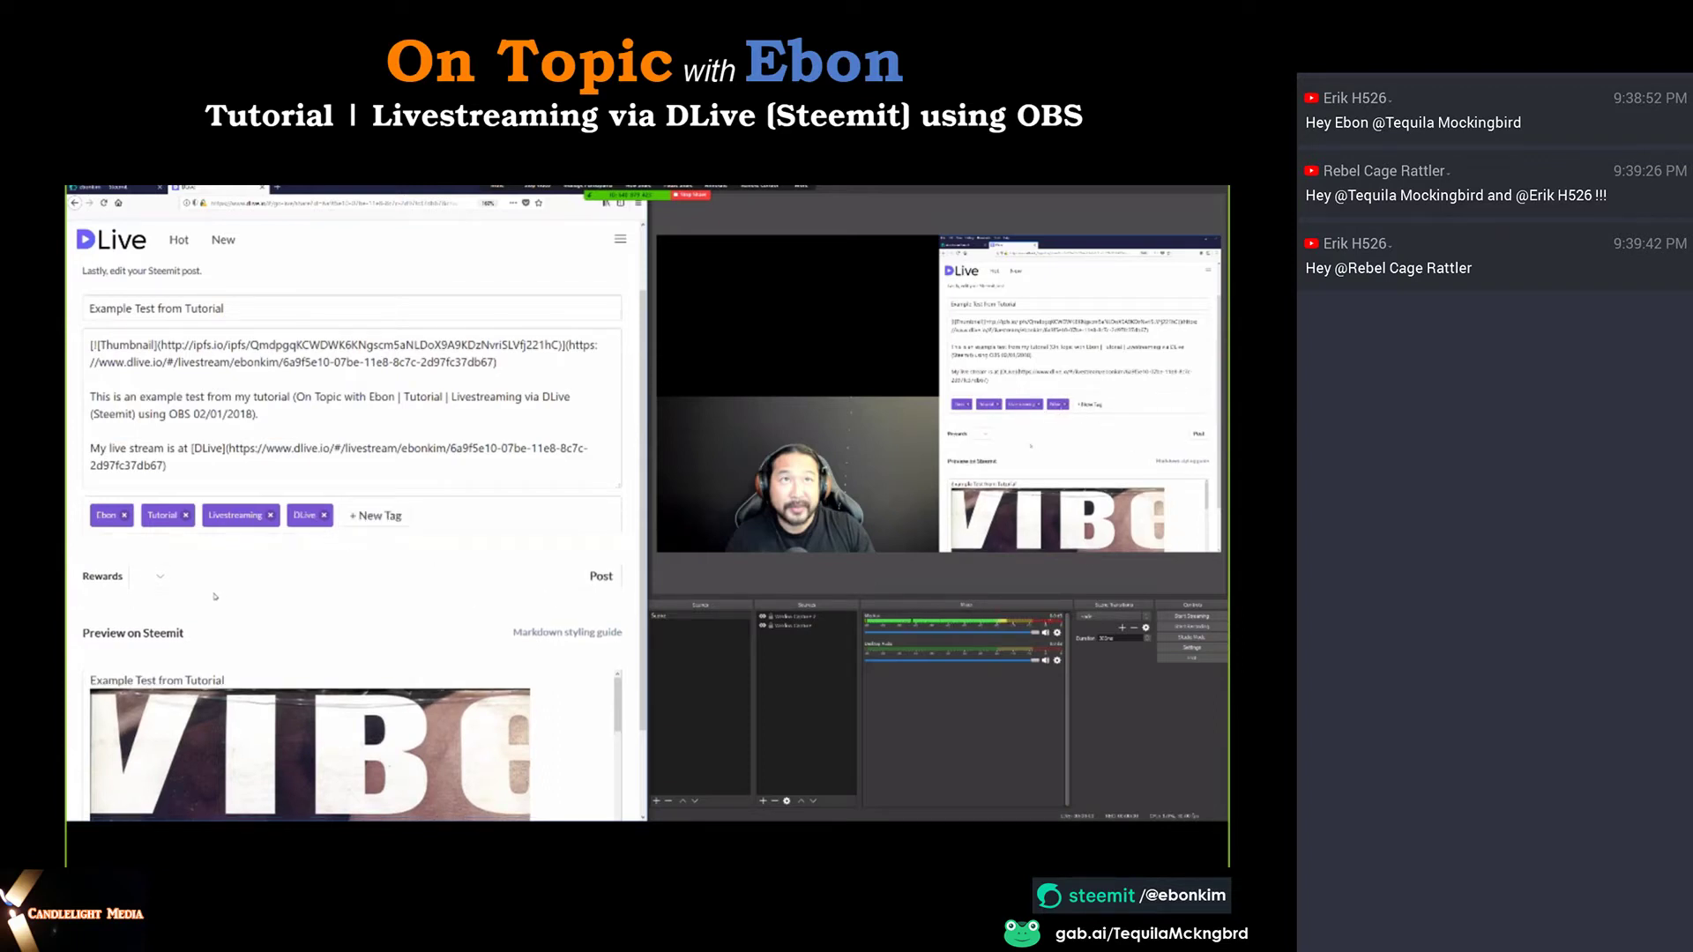
Try to choose a rewards option for the Steemit post, checking the list at different page zoom levels.
left_click(163, 581)
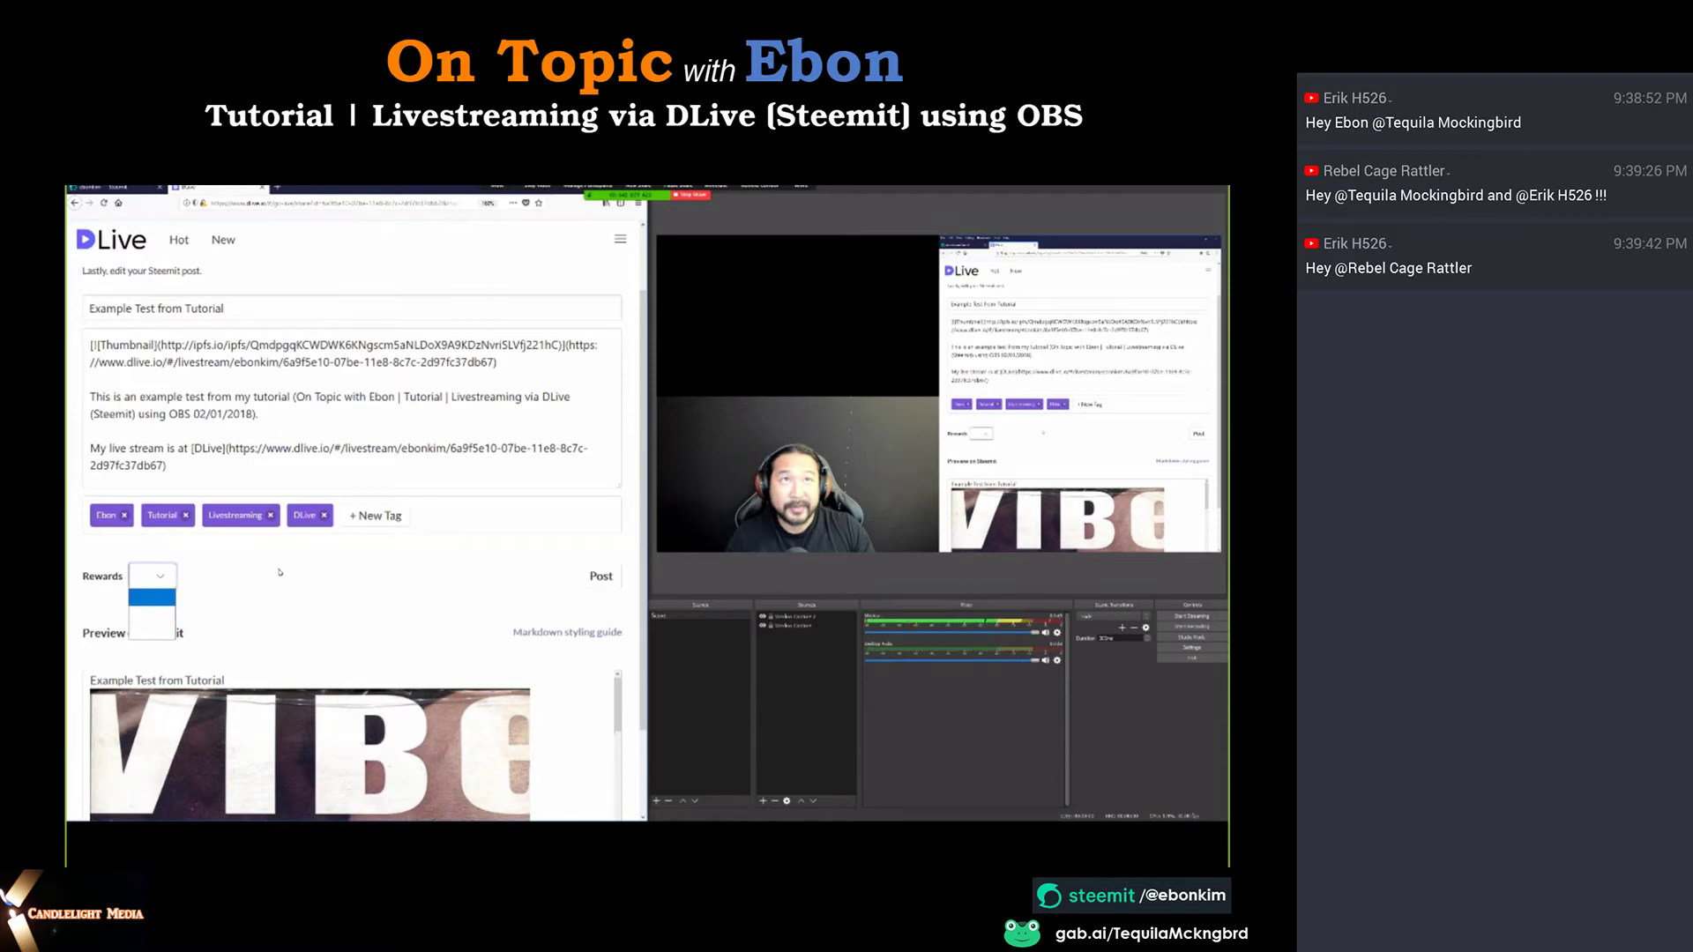
left_click(166, 605)
key("ctrl+plus")
key("ctrl+plus")
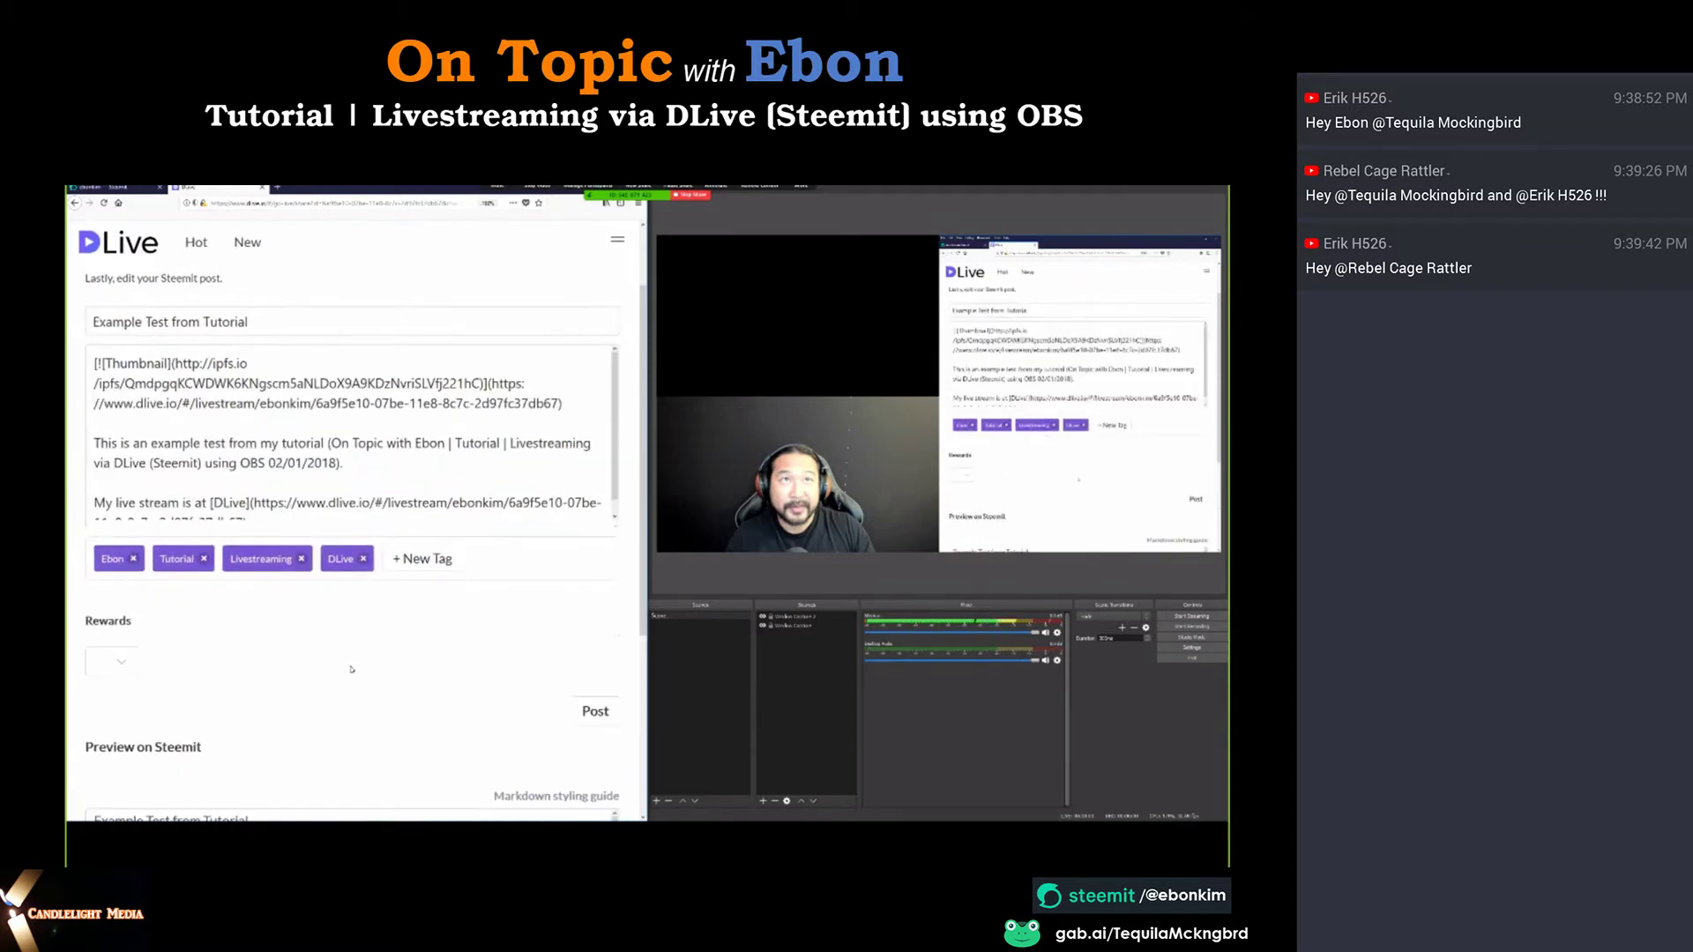
key("ctrl+minus")
key("ctrl+0")
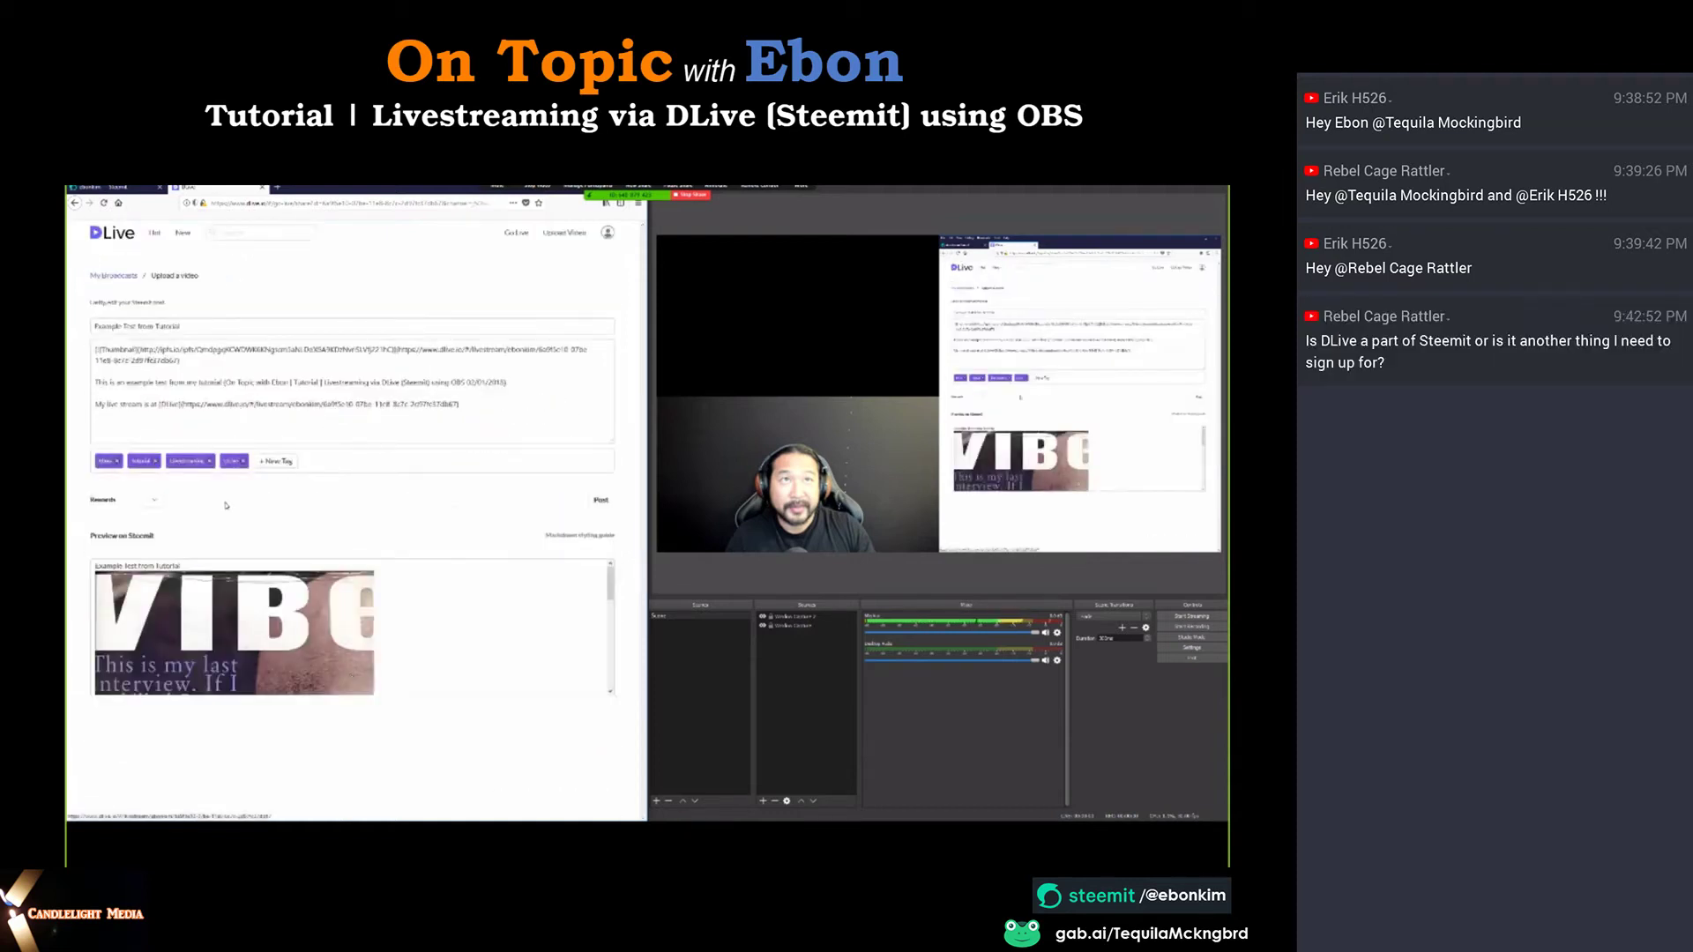
left_click(154, 500)
left_click(159, 524)
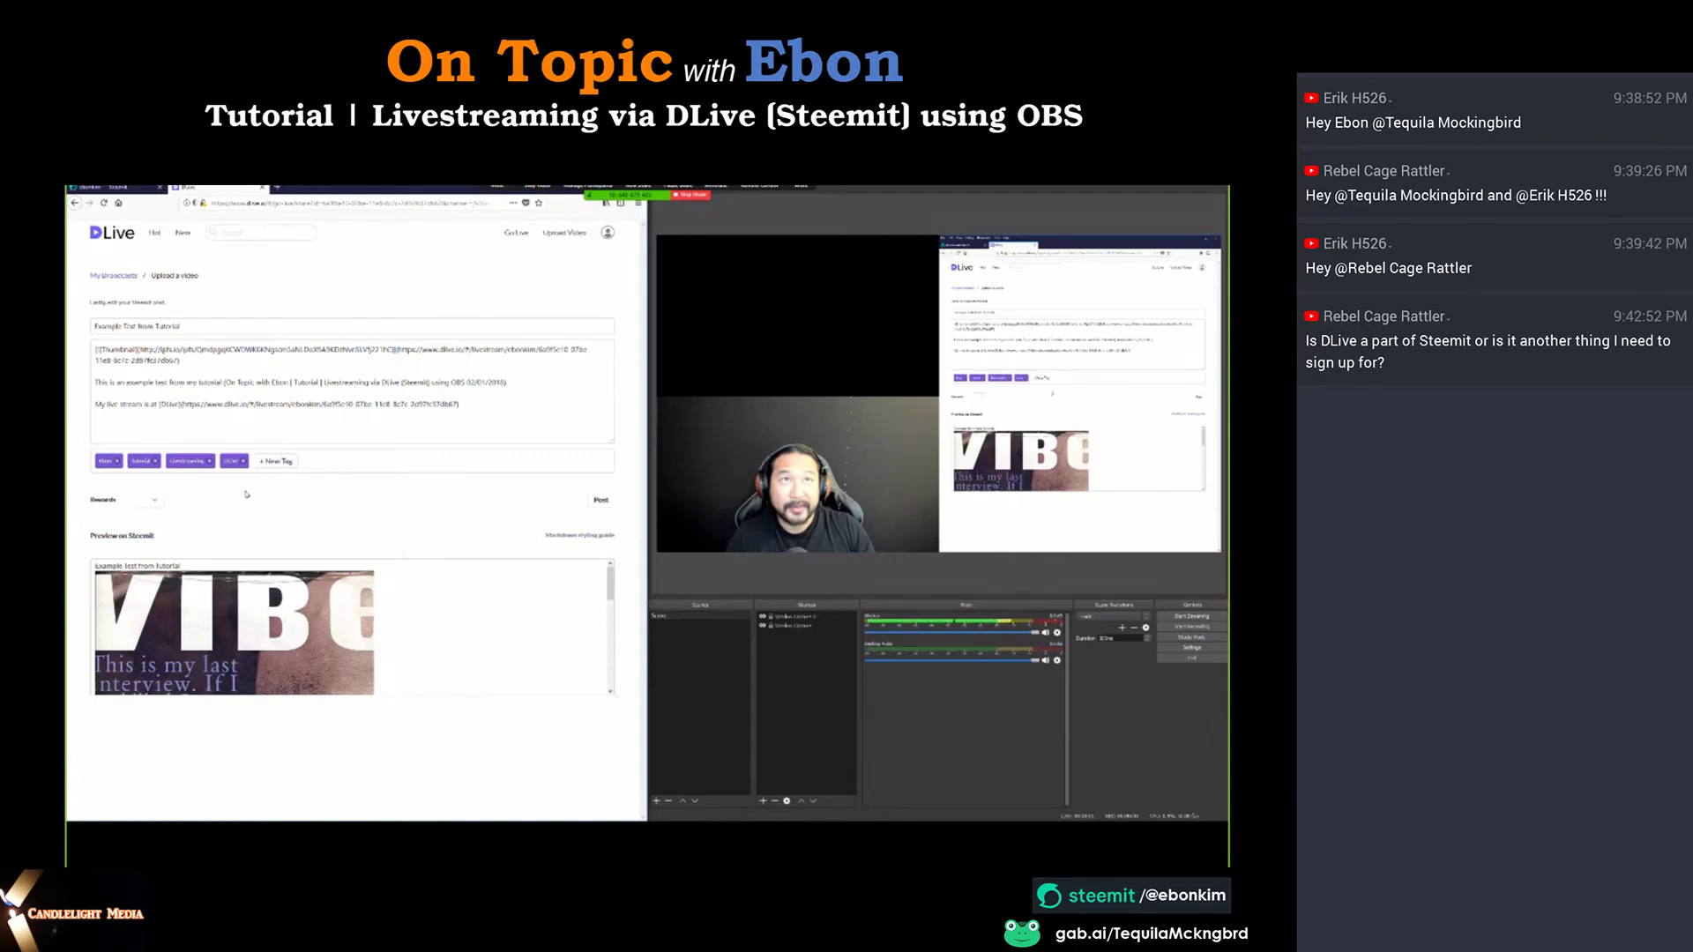
Select a rewards option for the Steemit post and publish the post.
left_click(154, 500)
key("Up")
key("Return")
key("ctrl+plus")
key("ctrl+plus")
key("ctrl+plus")
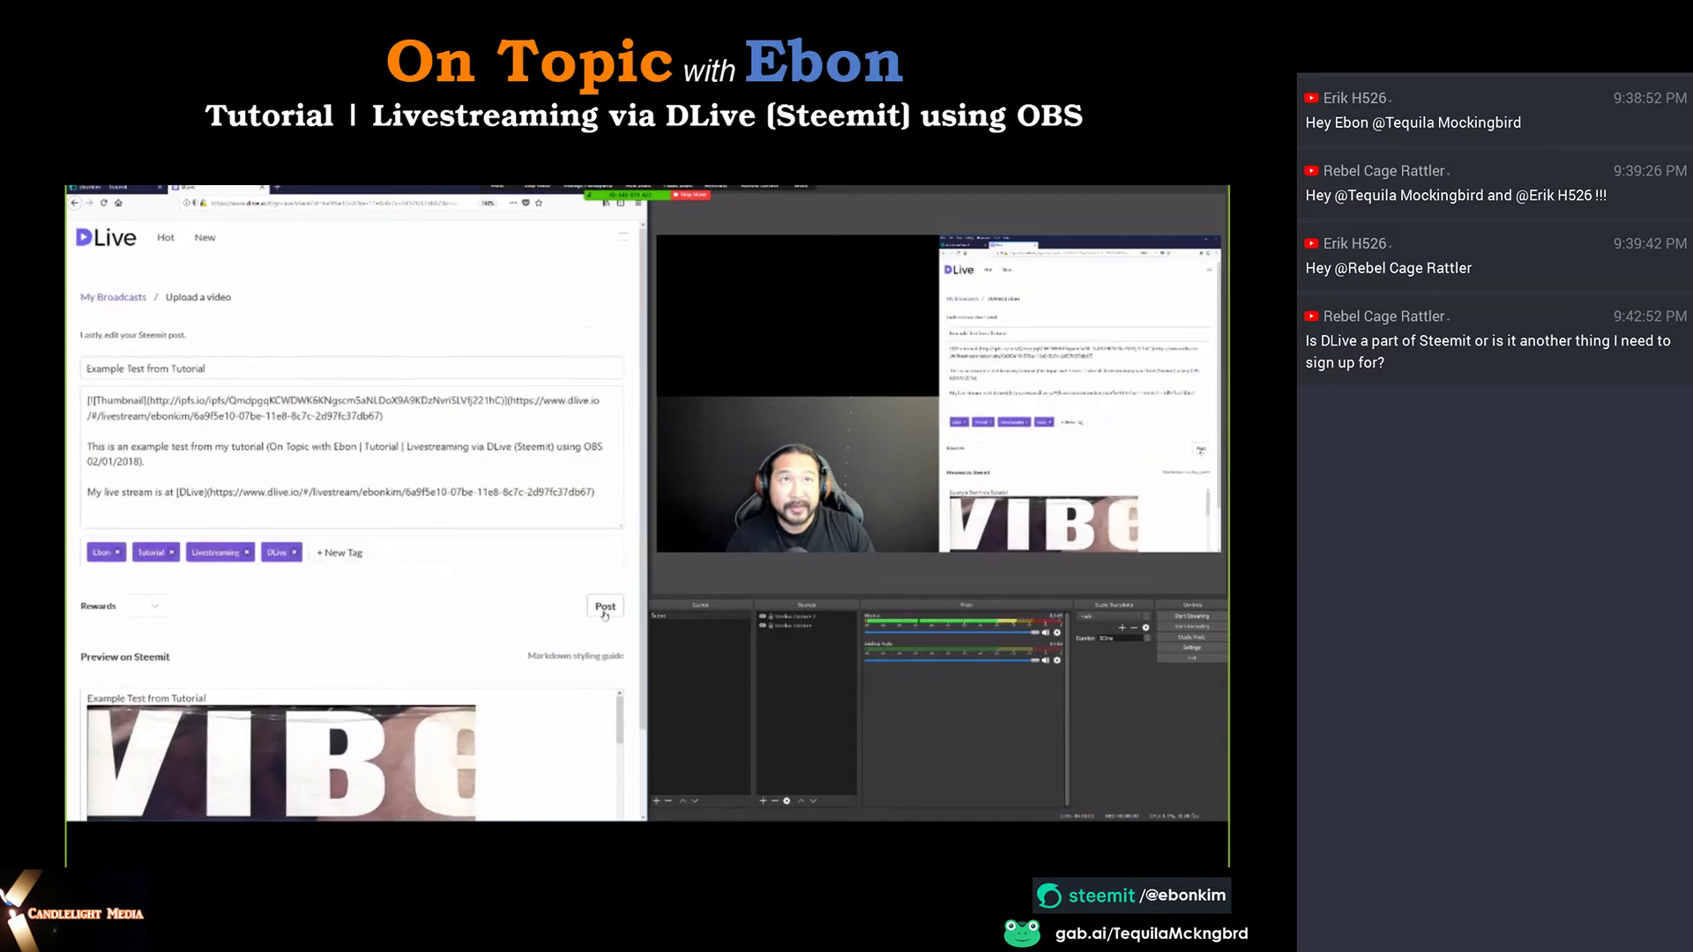
left_click(604, 610)
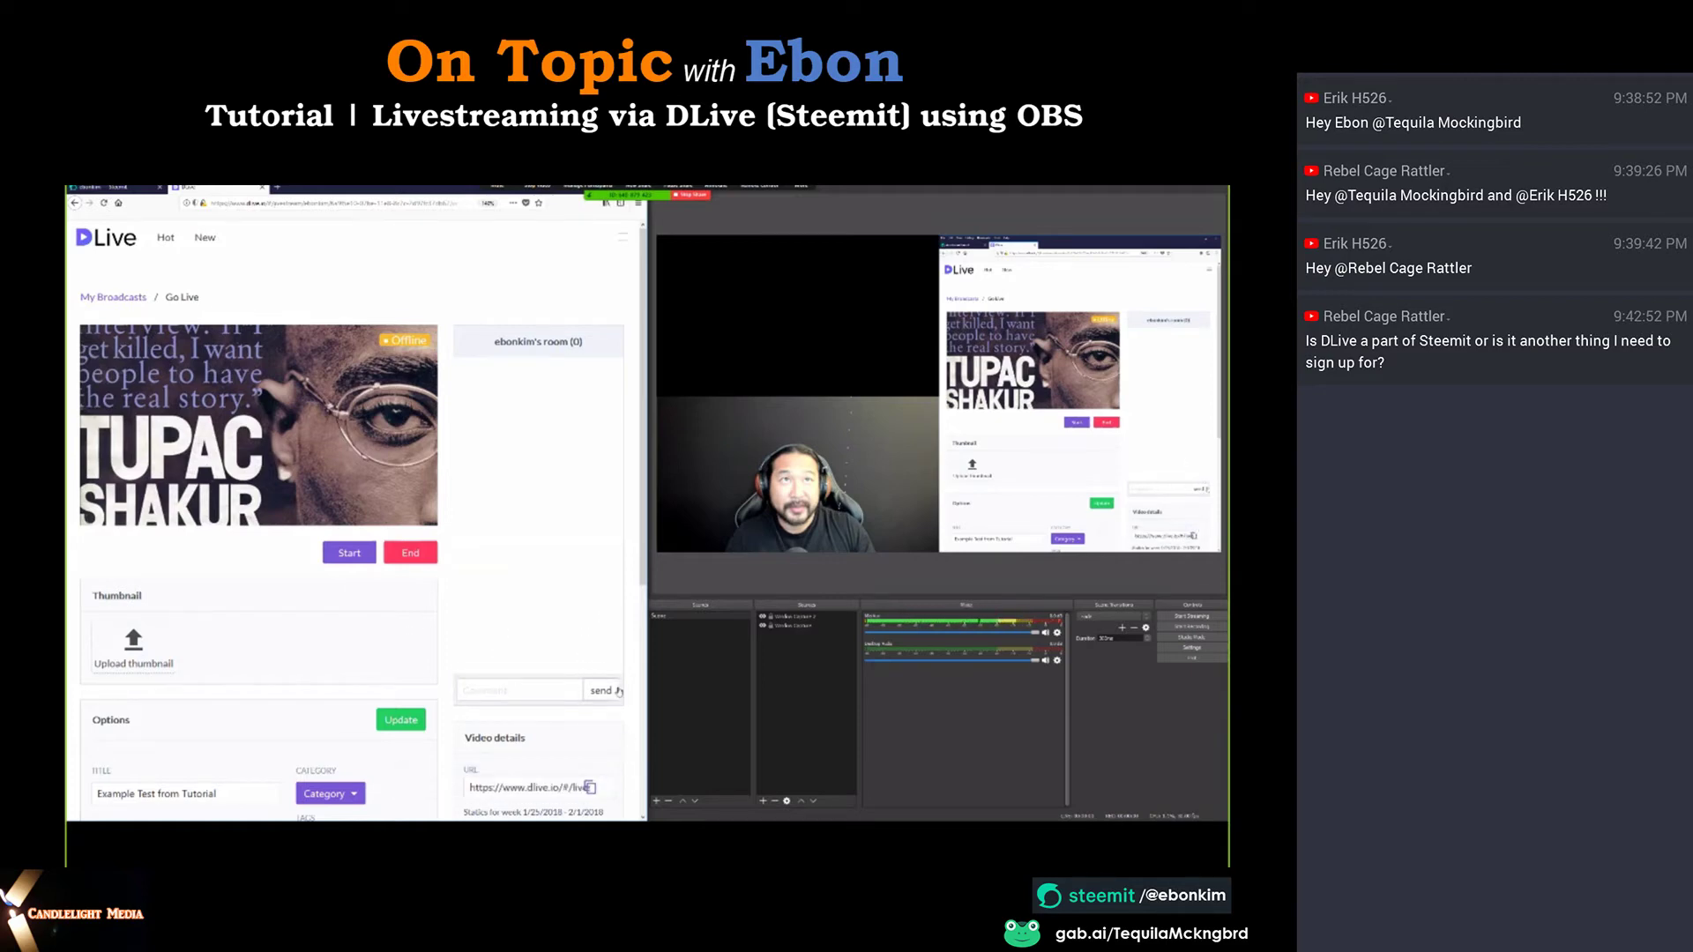
Copy the livestream URL from the video details, start the broadcast in DLive and dismiss the OBS reminder.
scroll(586, 705, "down", 2)
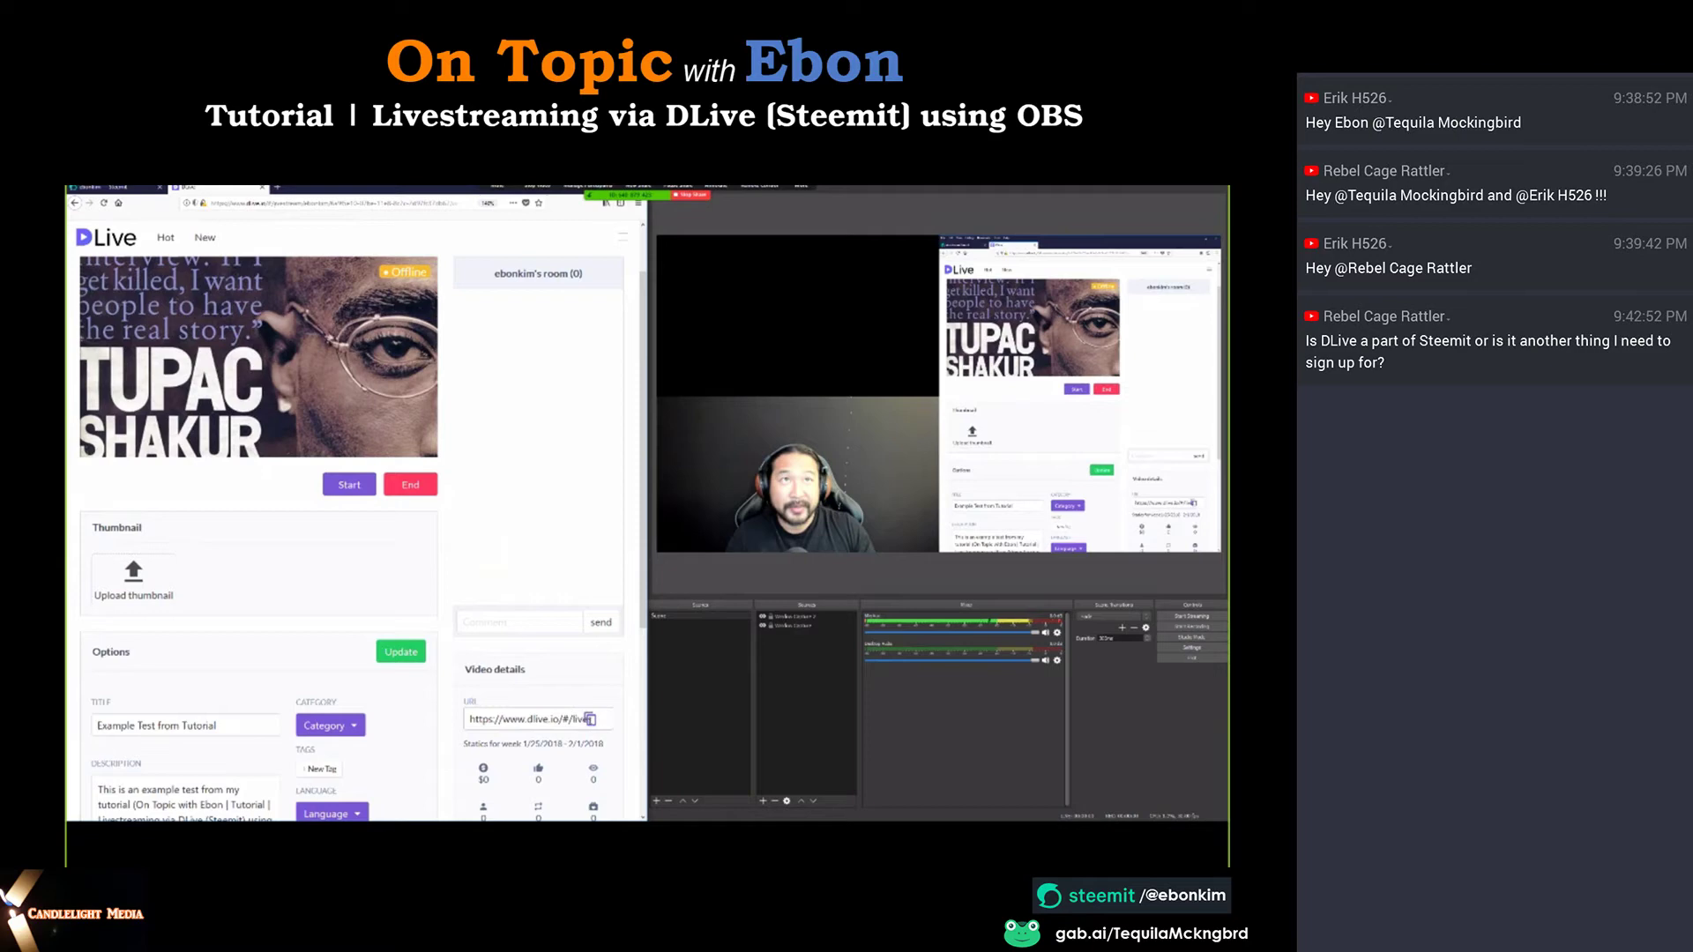
left_click(591, 719)
left_click(591, 719)
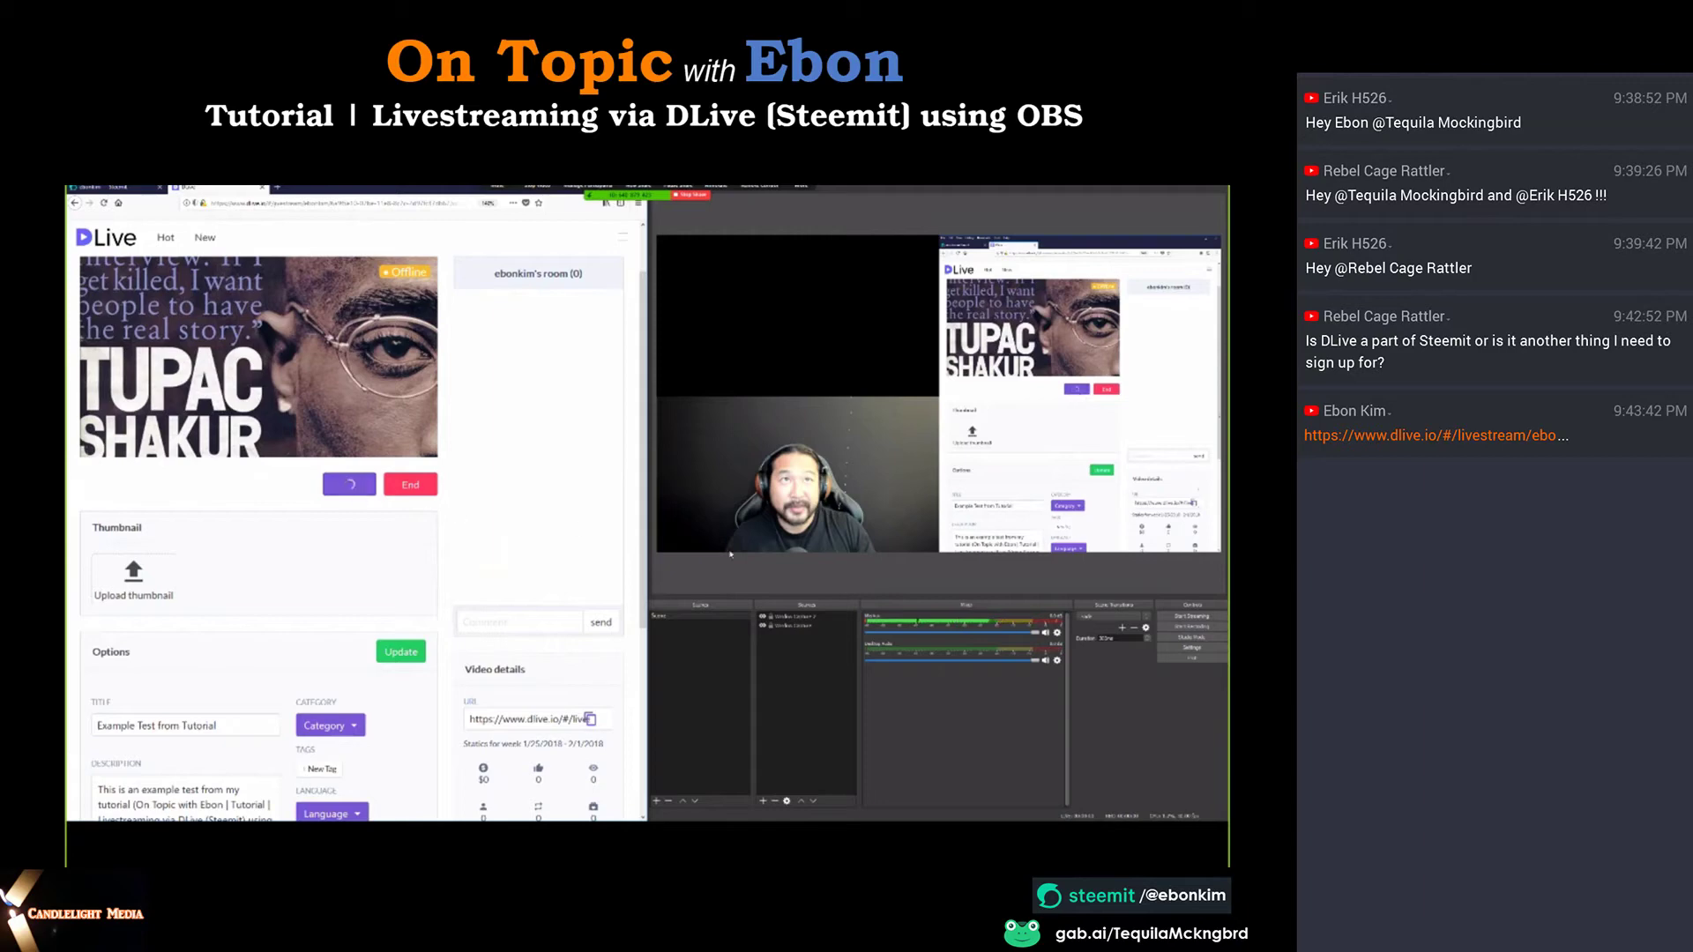
left_click(351, 487)
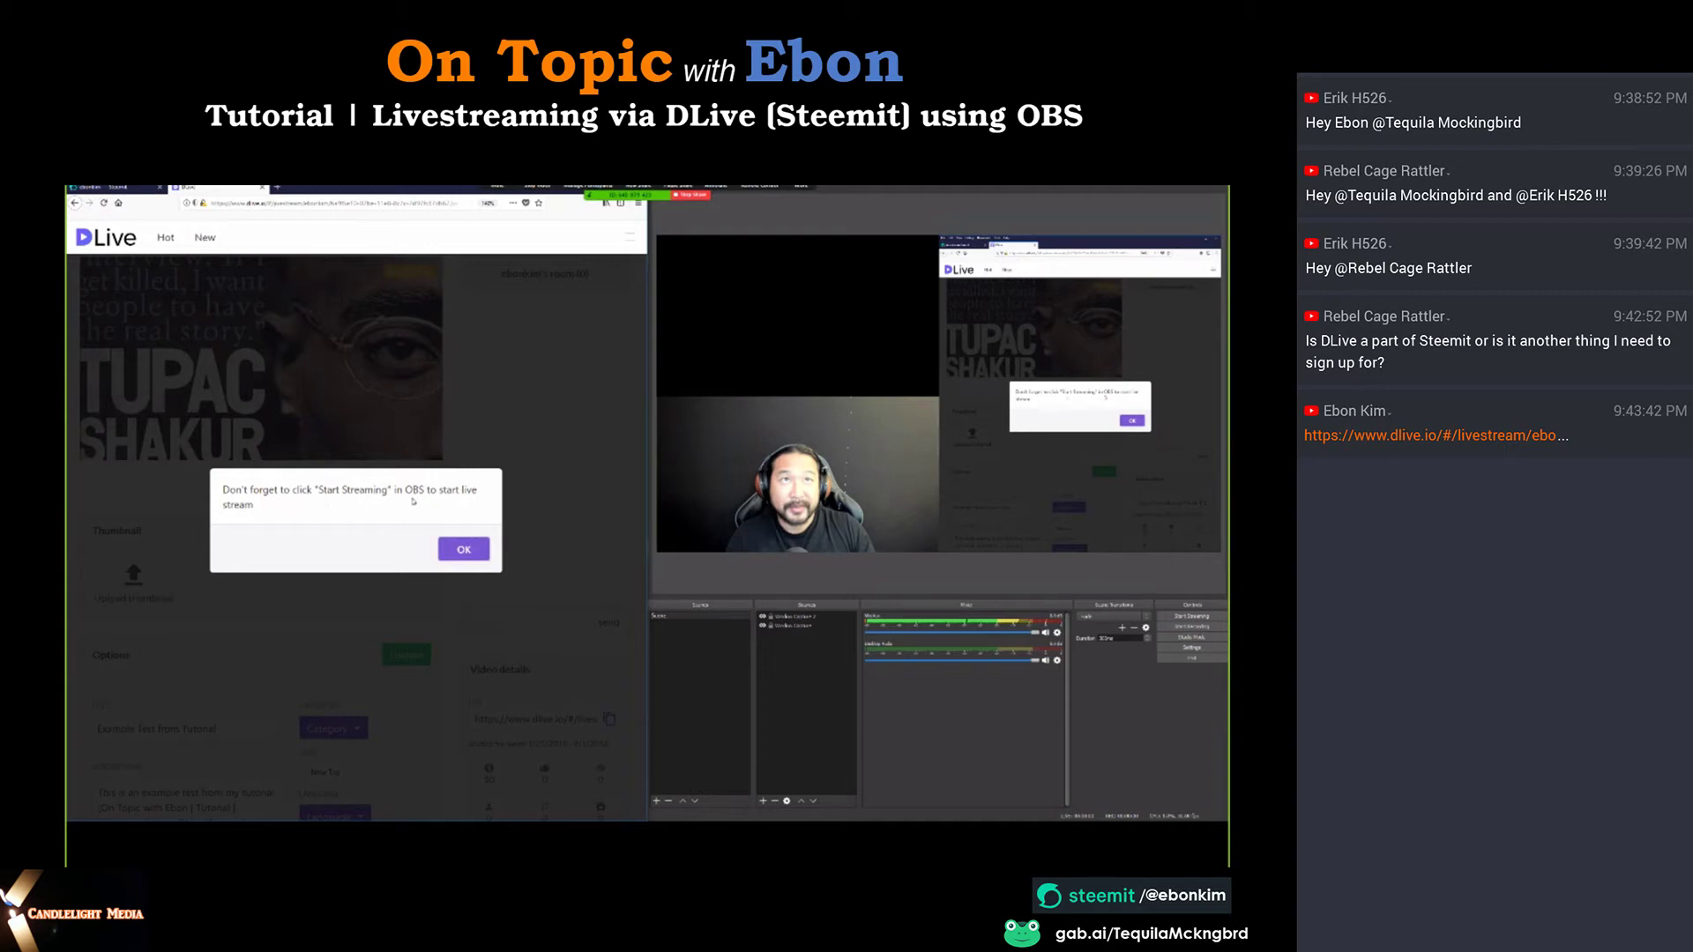
left_click(474, 548)
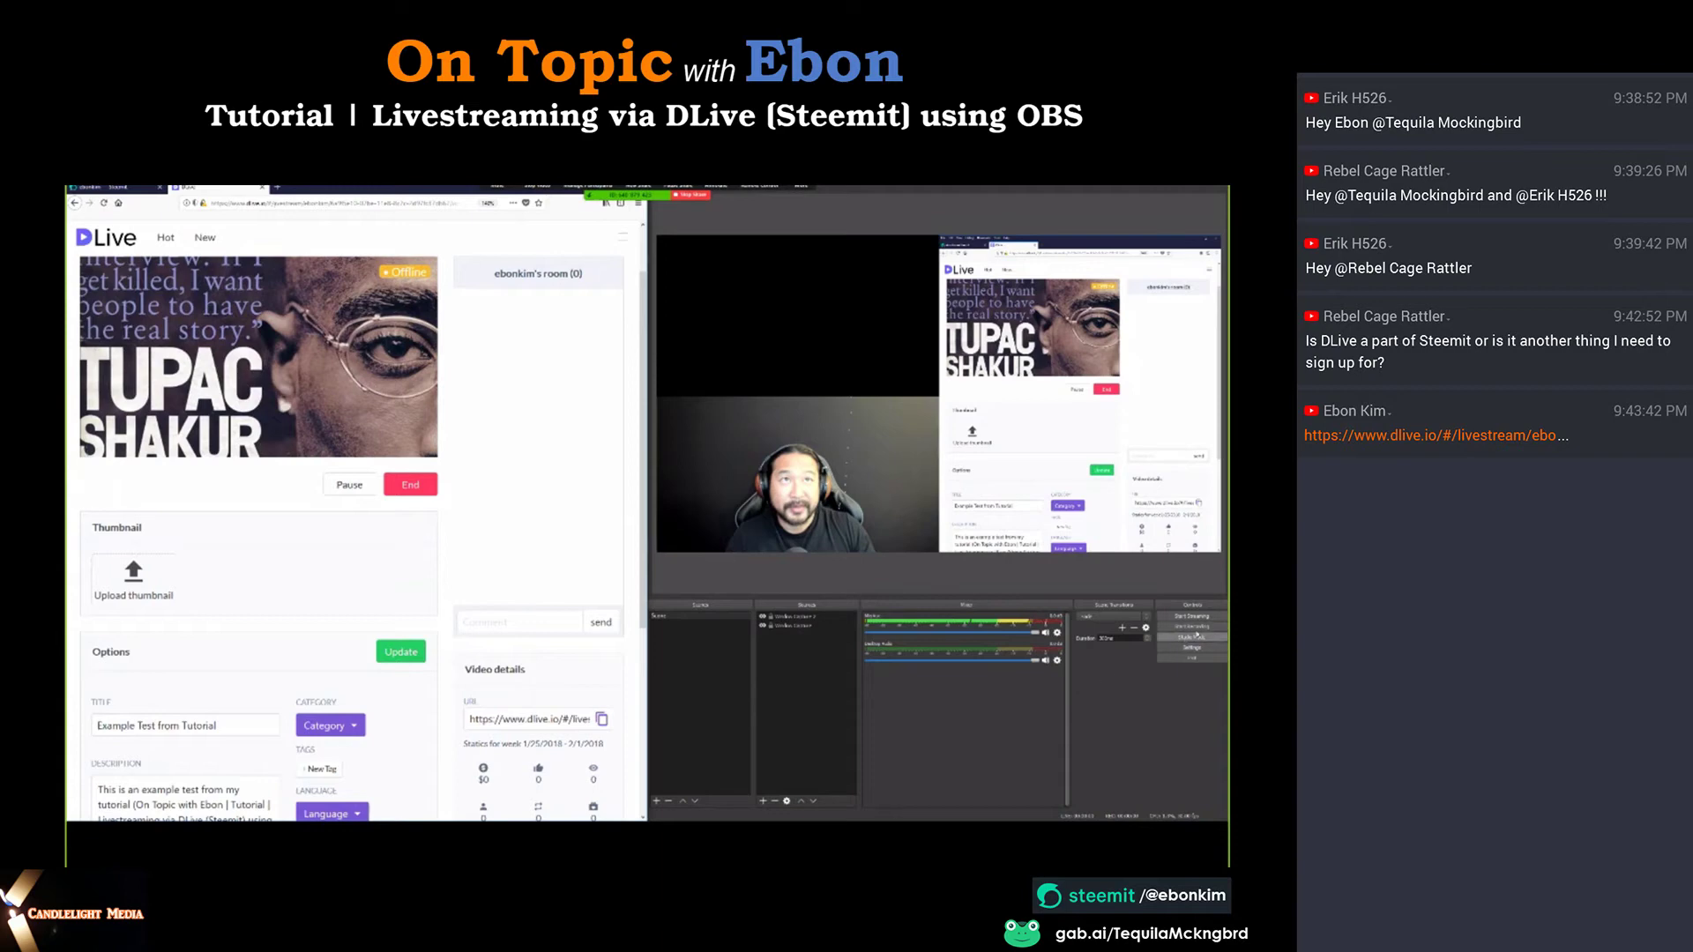
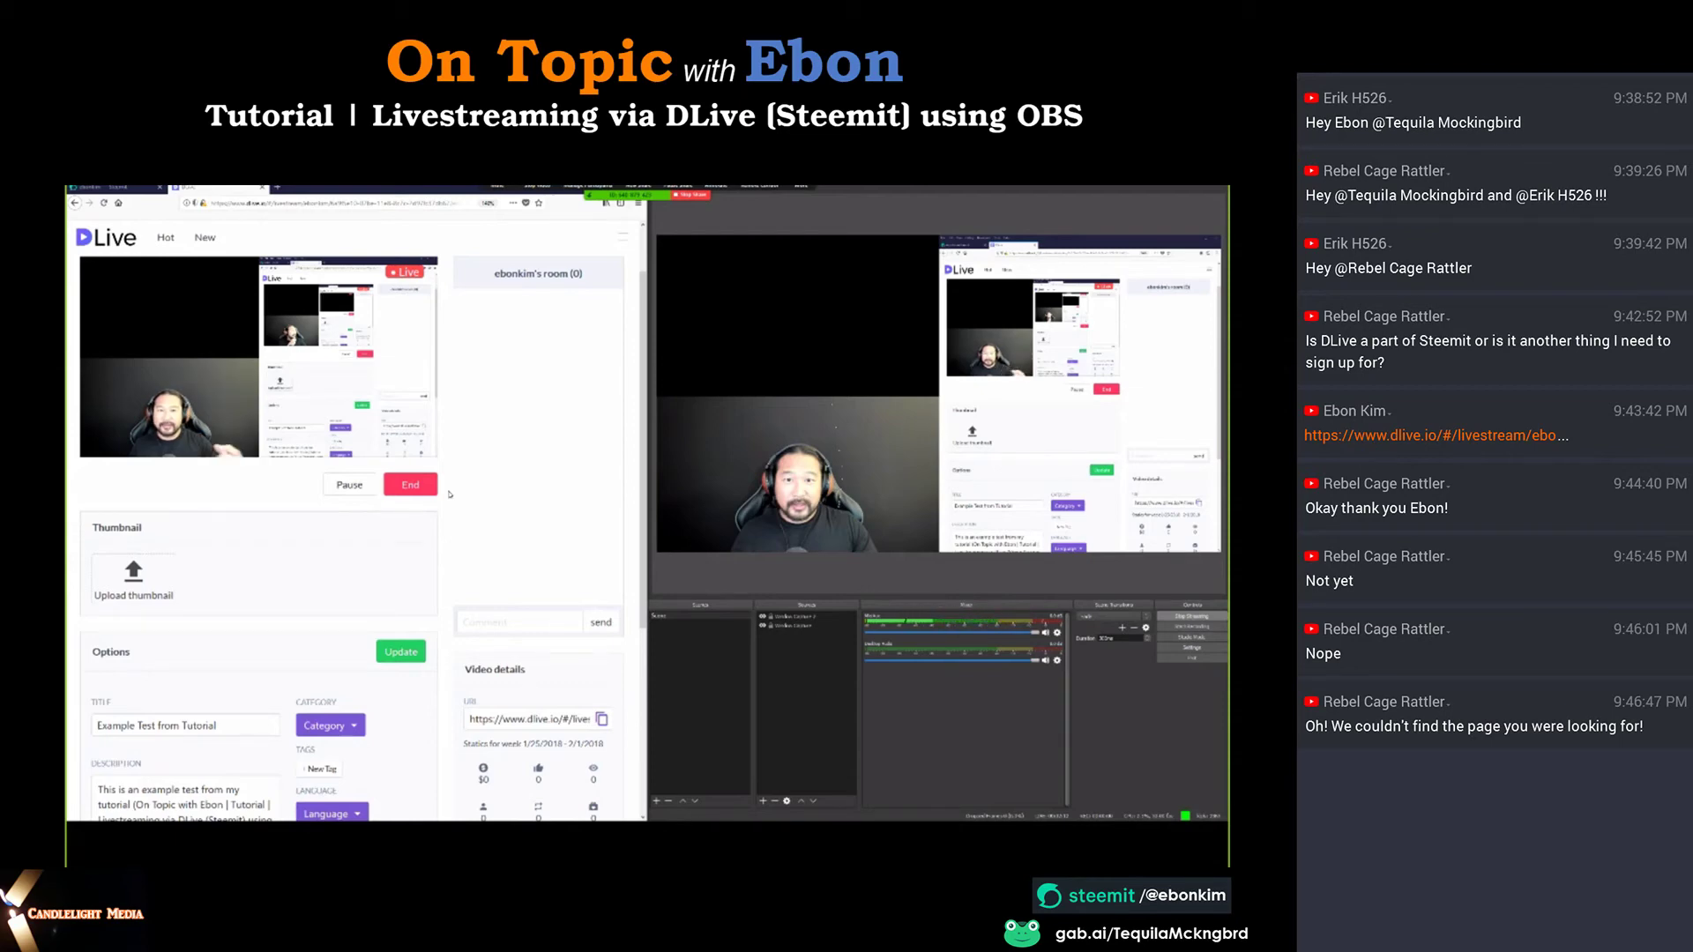
Send the message "Test" in the livestream's chat room.
left_click(544, 620)
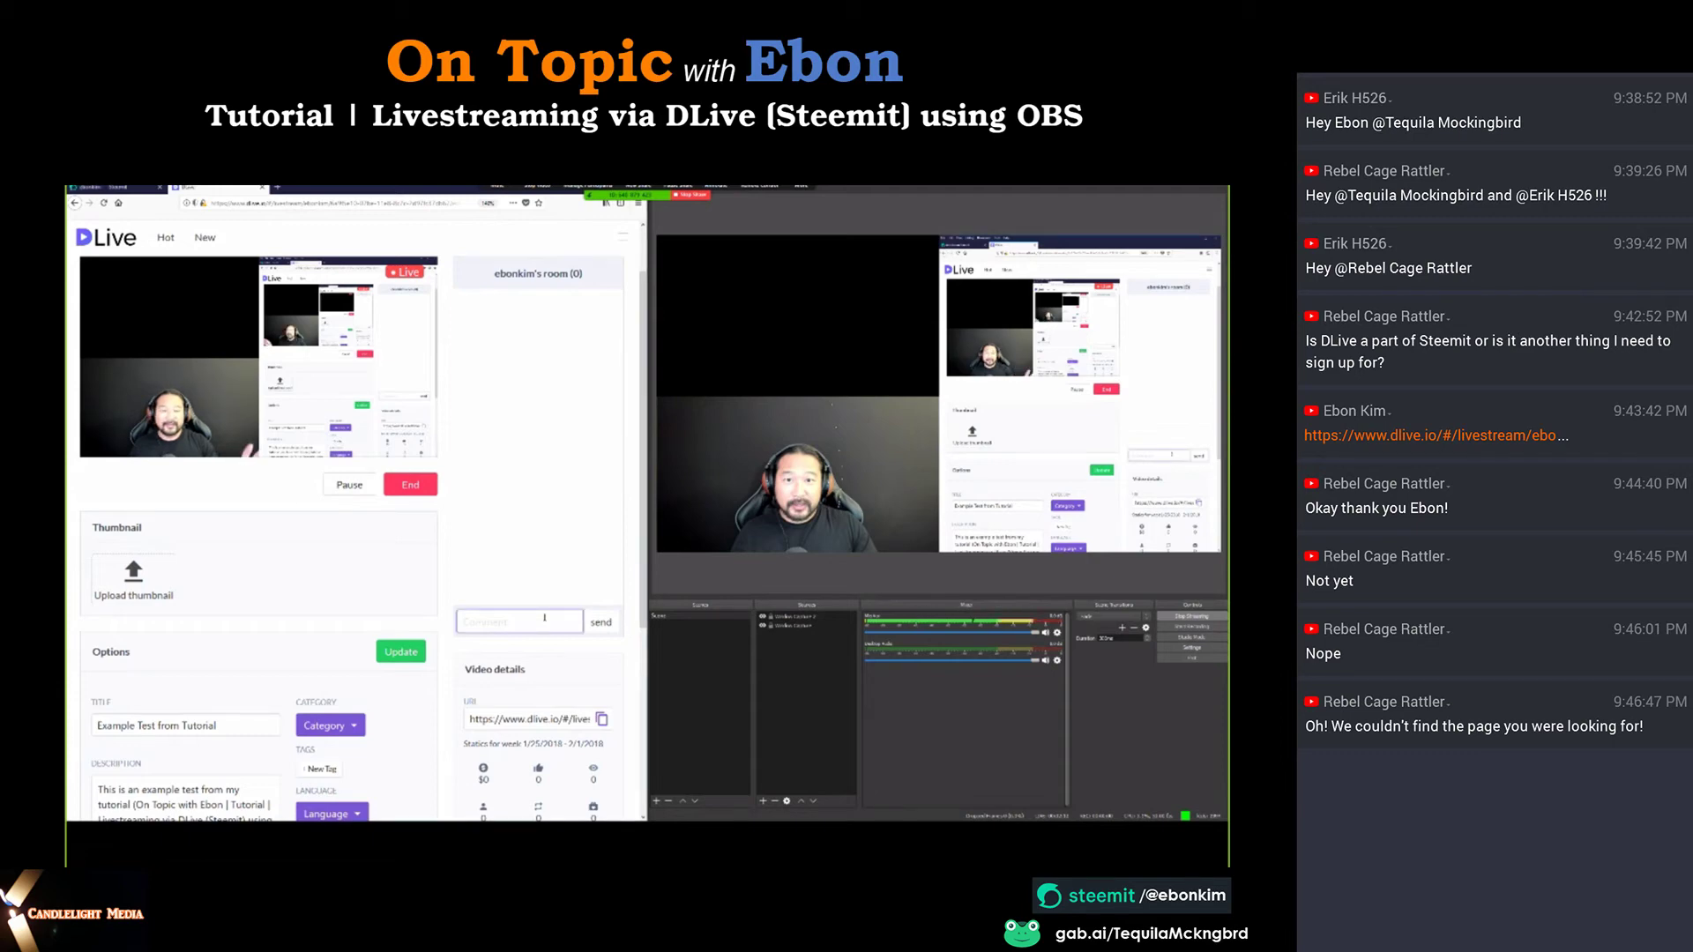
type("Test")
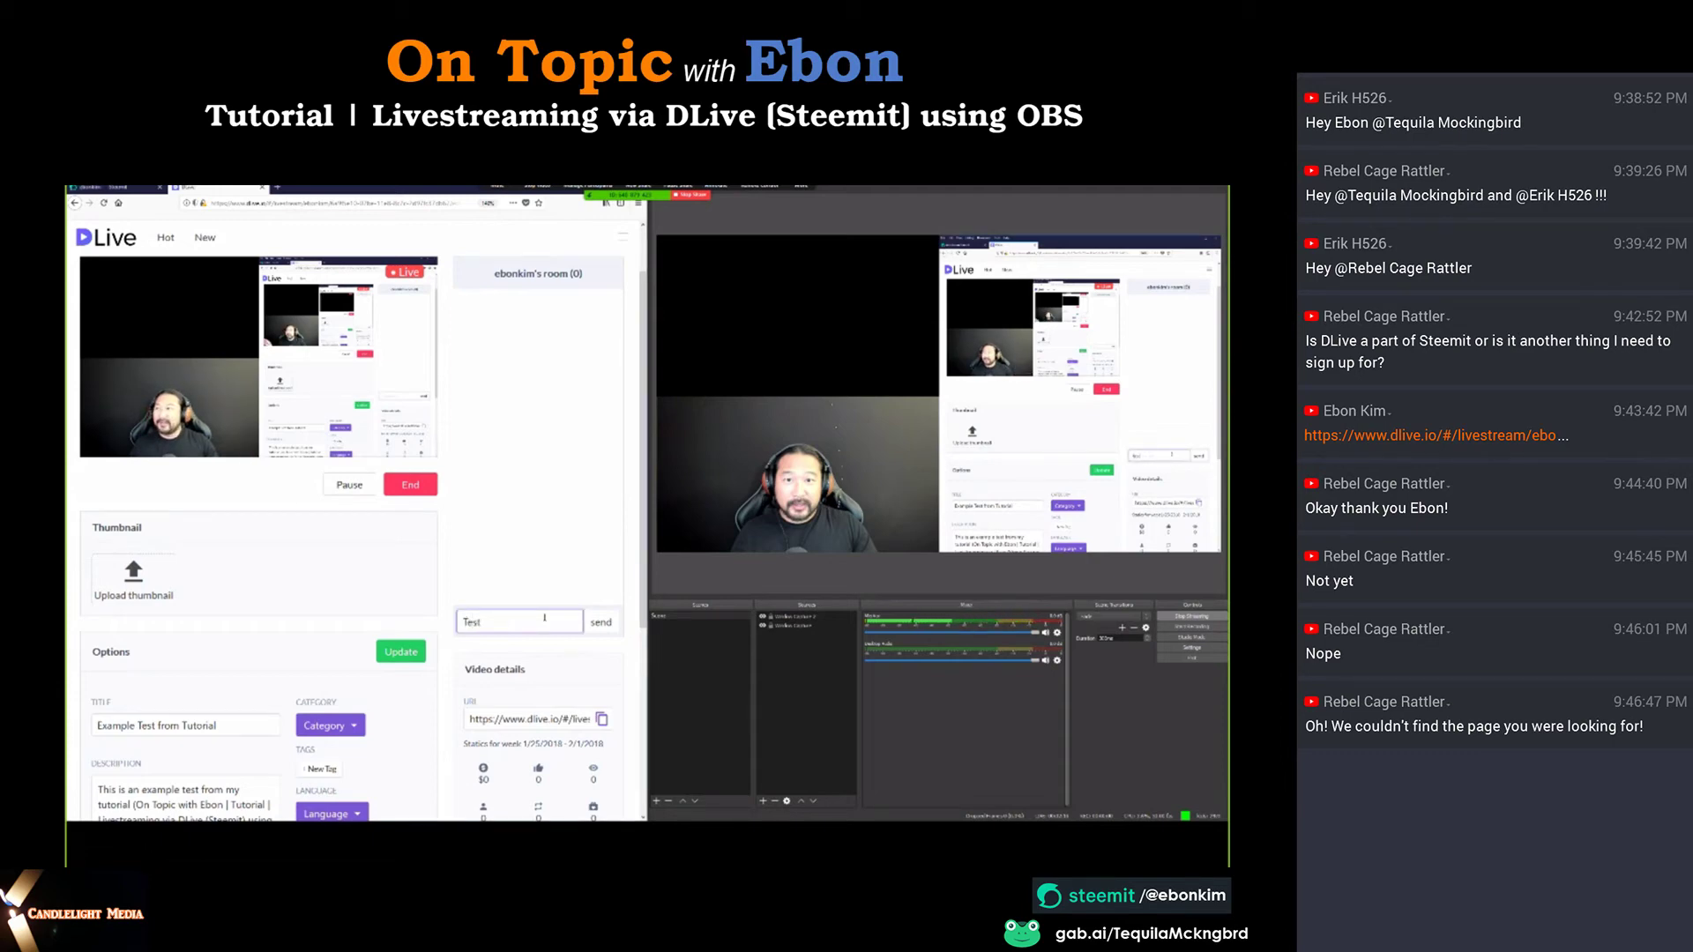
left_click(603, 623)
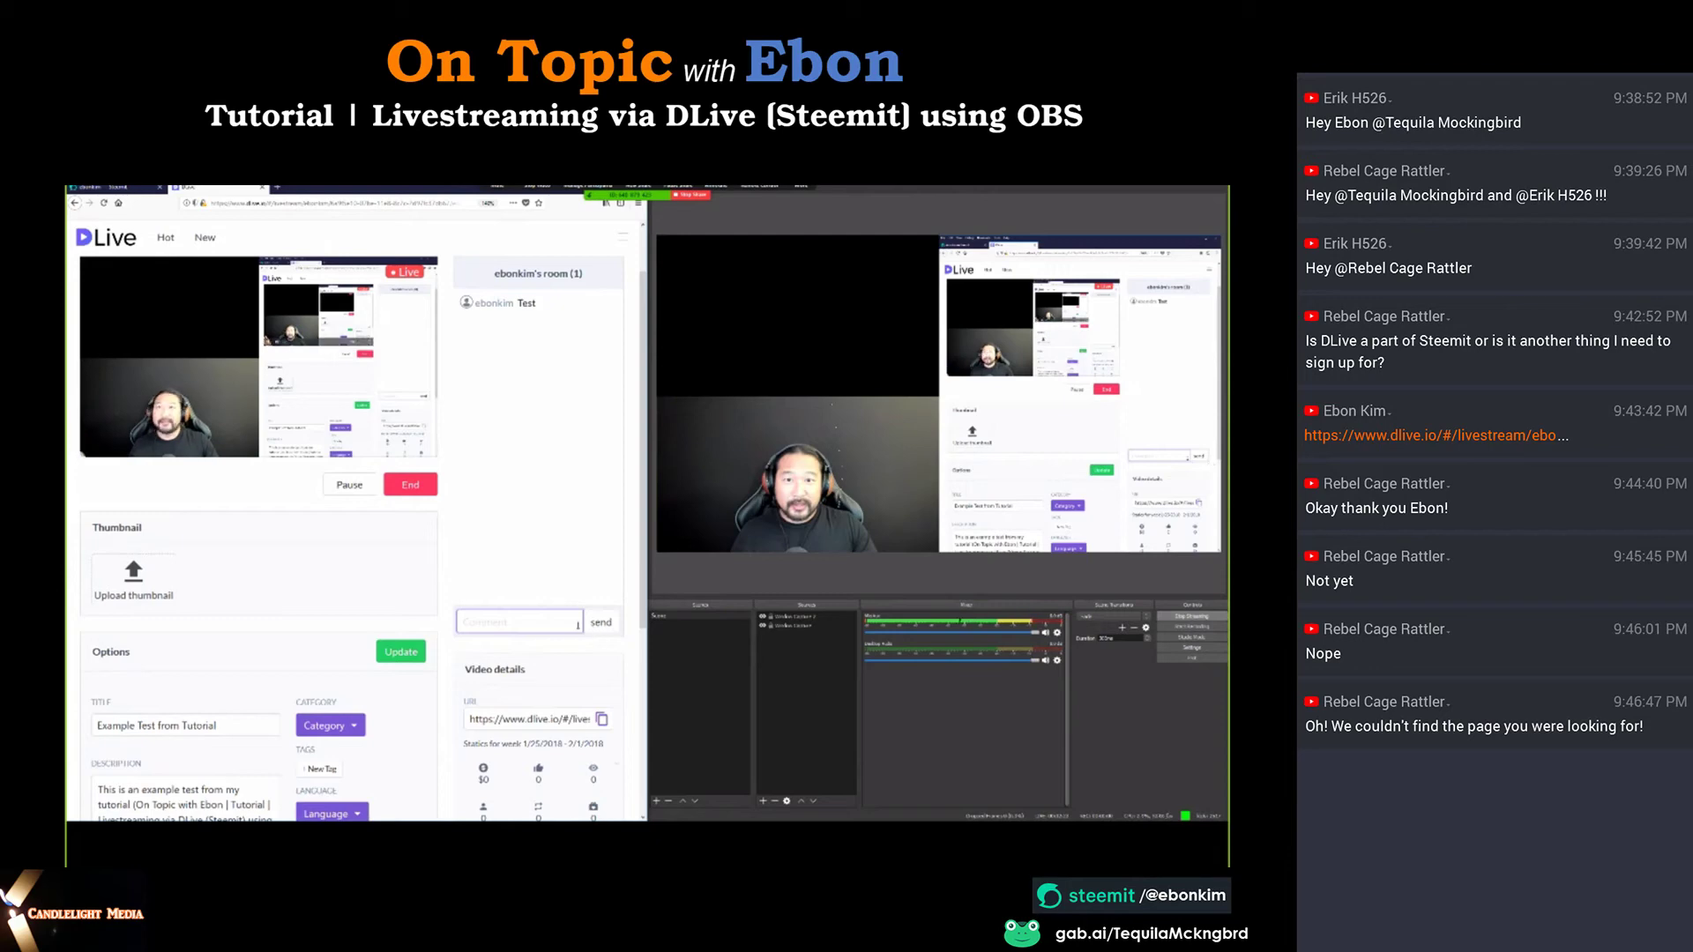
Send a second chat message reading "Test 2", dismissing the error notice and sending it again.
type("Test")
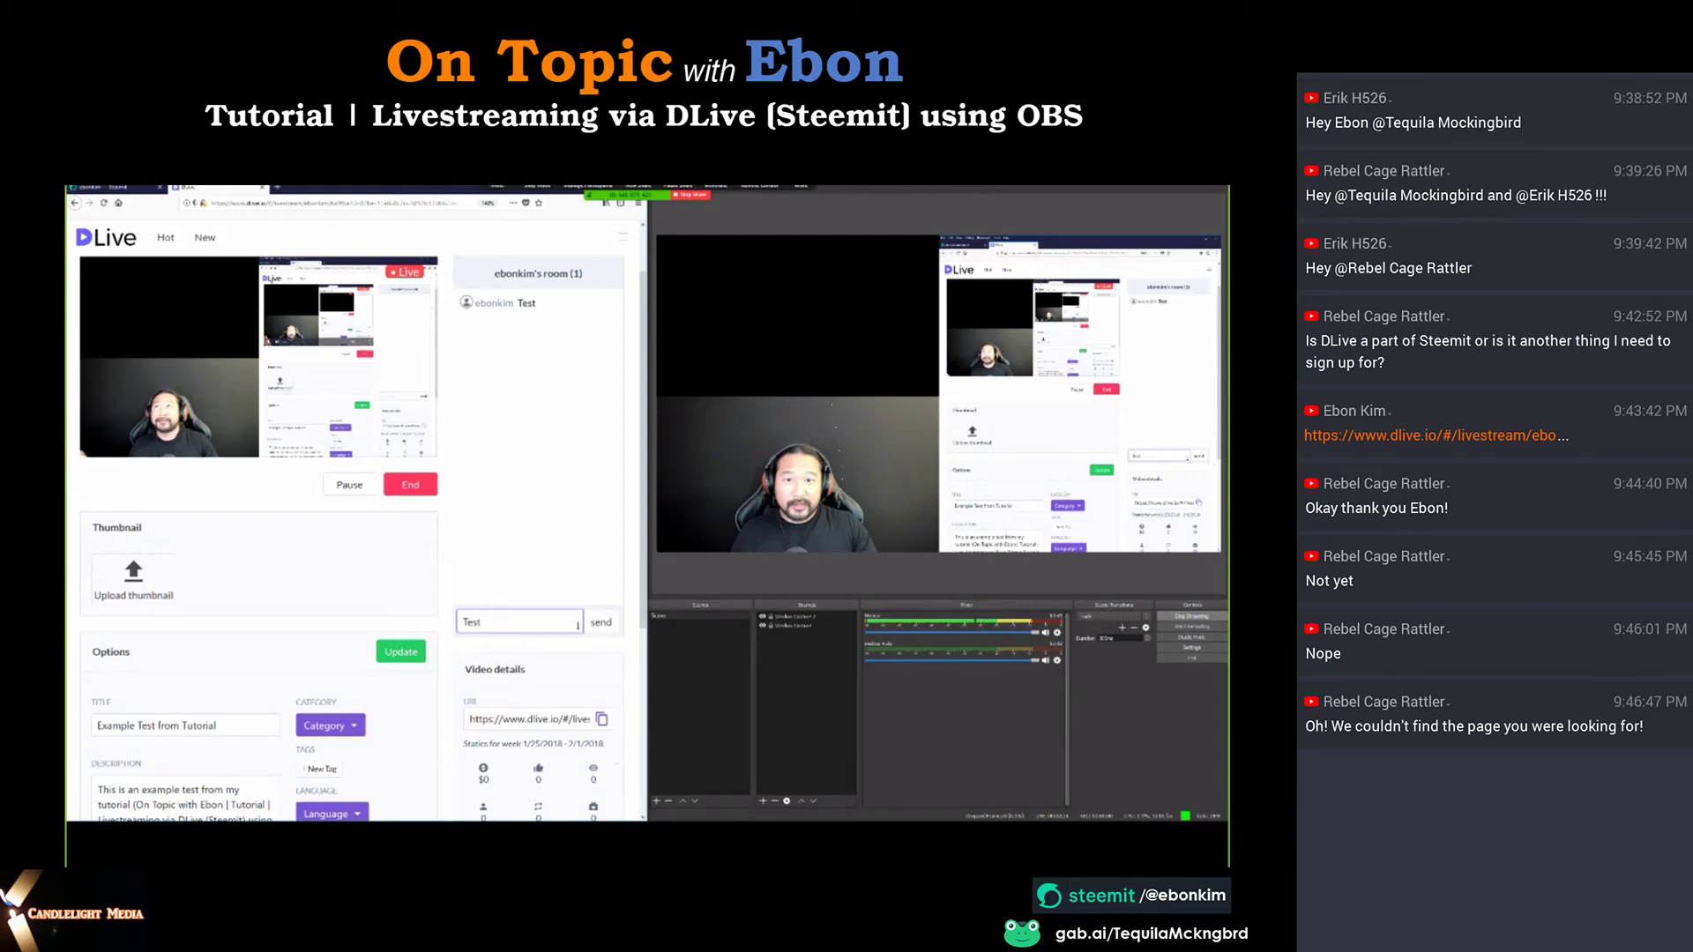
type(" 2")
key("Tab")
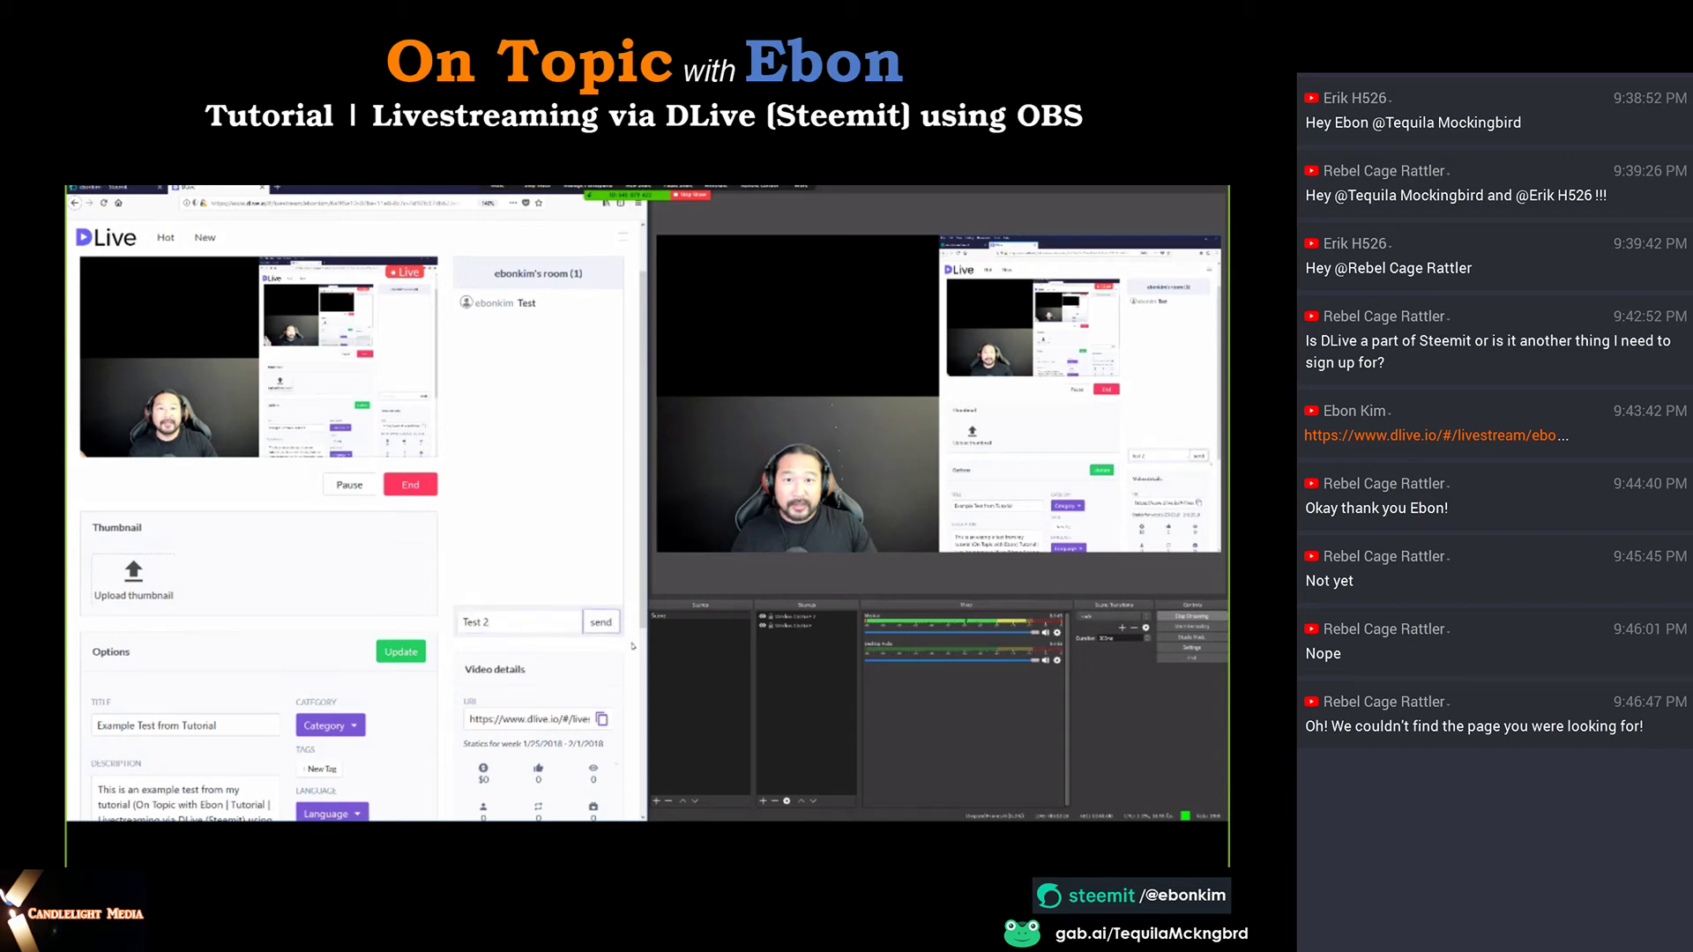
key("Return")
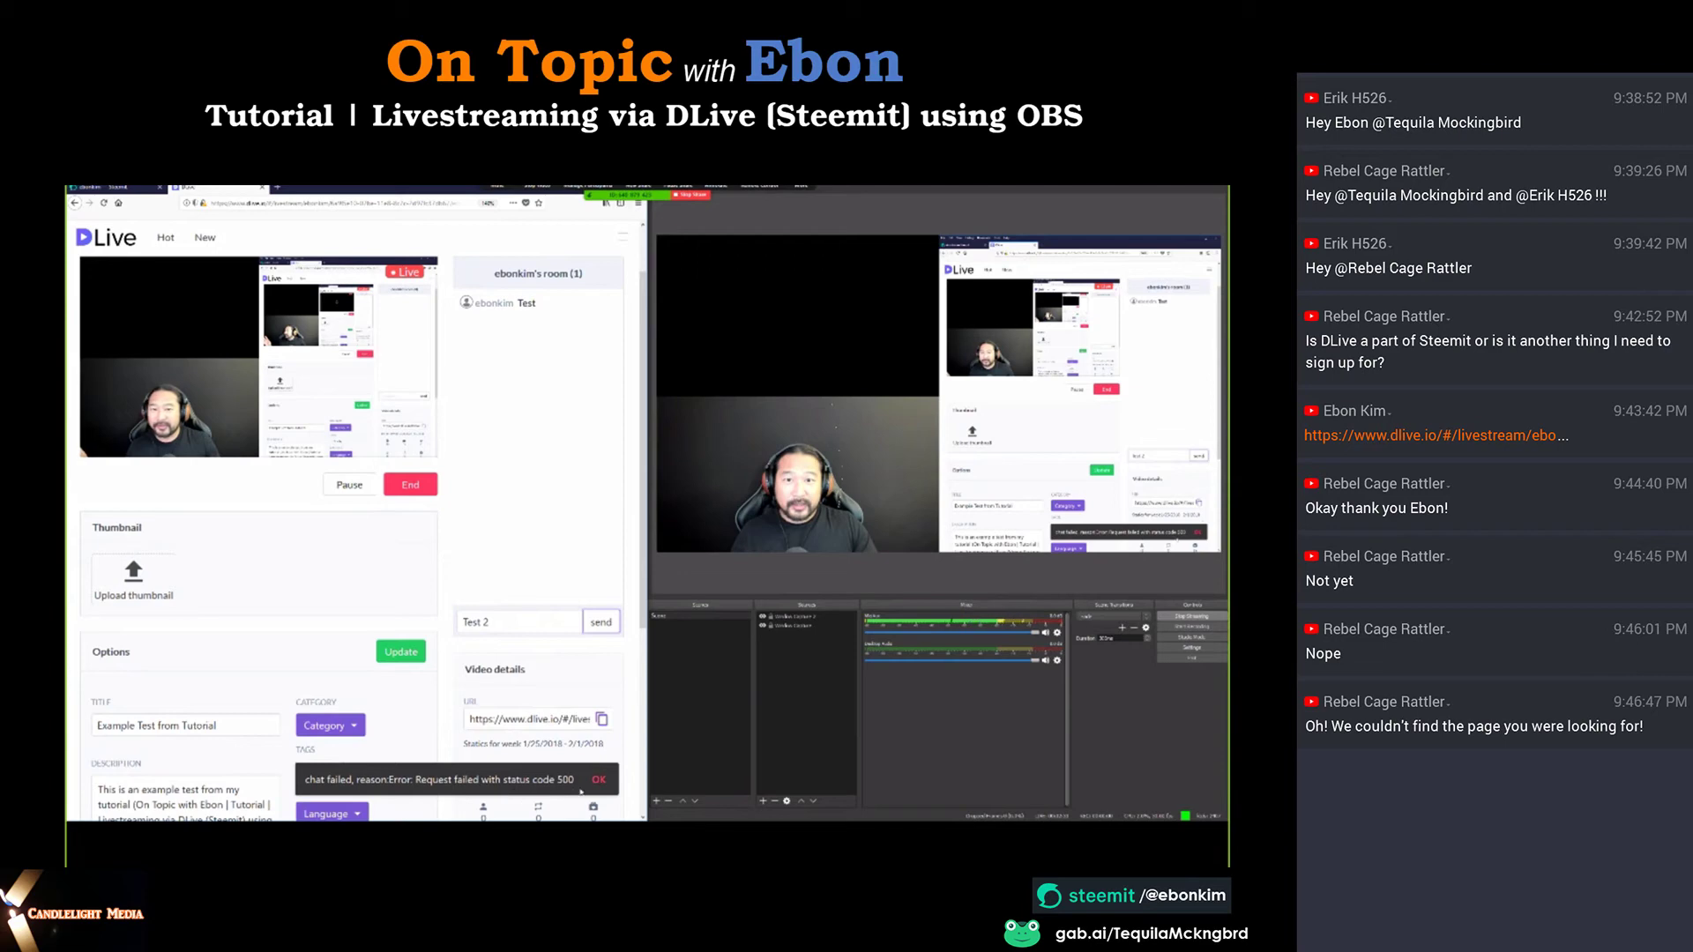
left_click(599, 783)
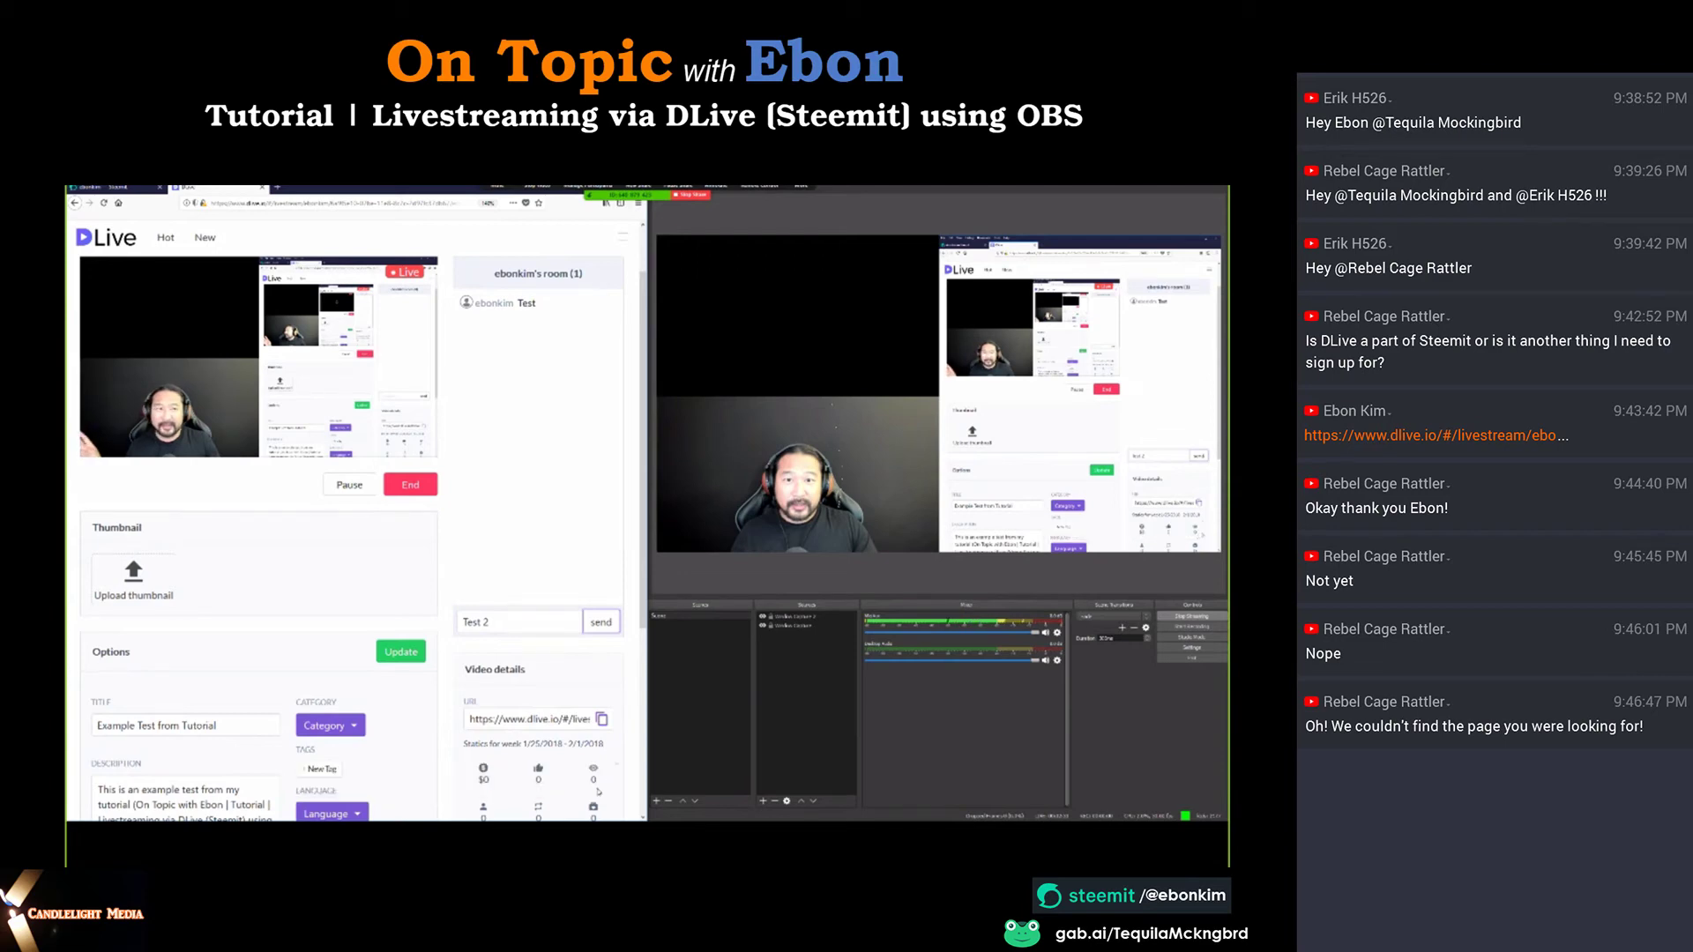
left_click(572, 627)
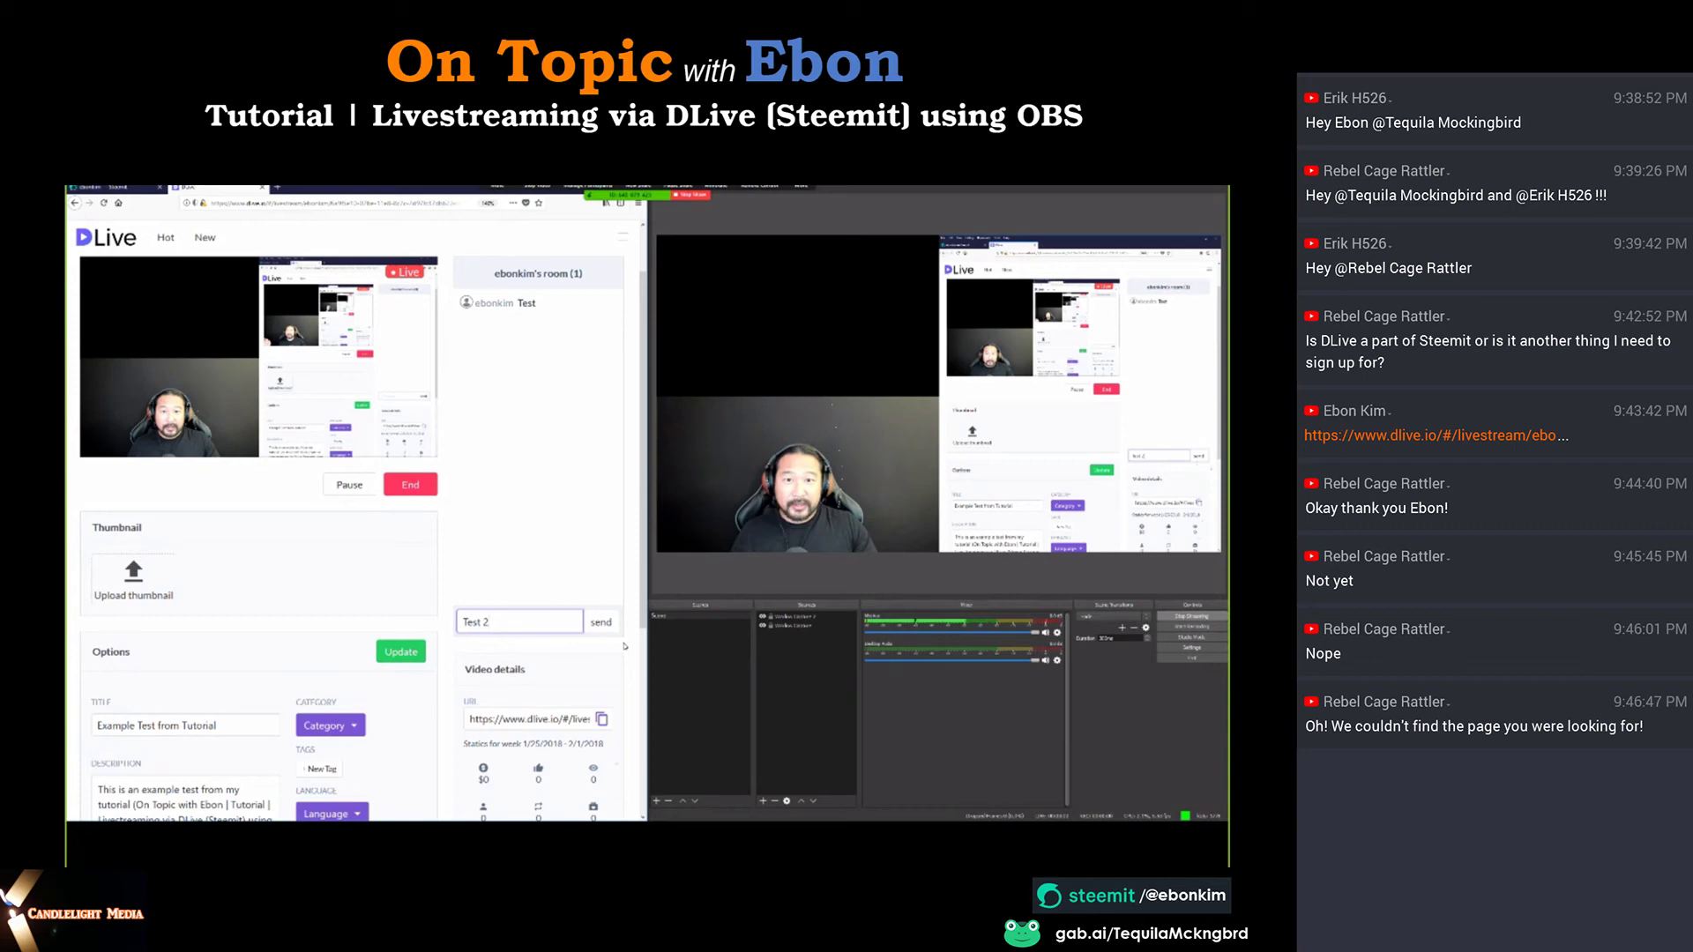
left_click(601, 631)
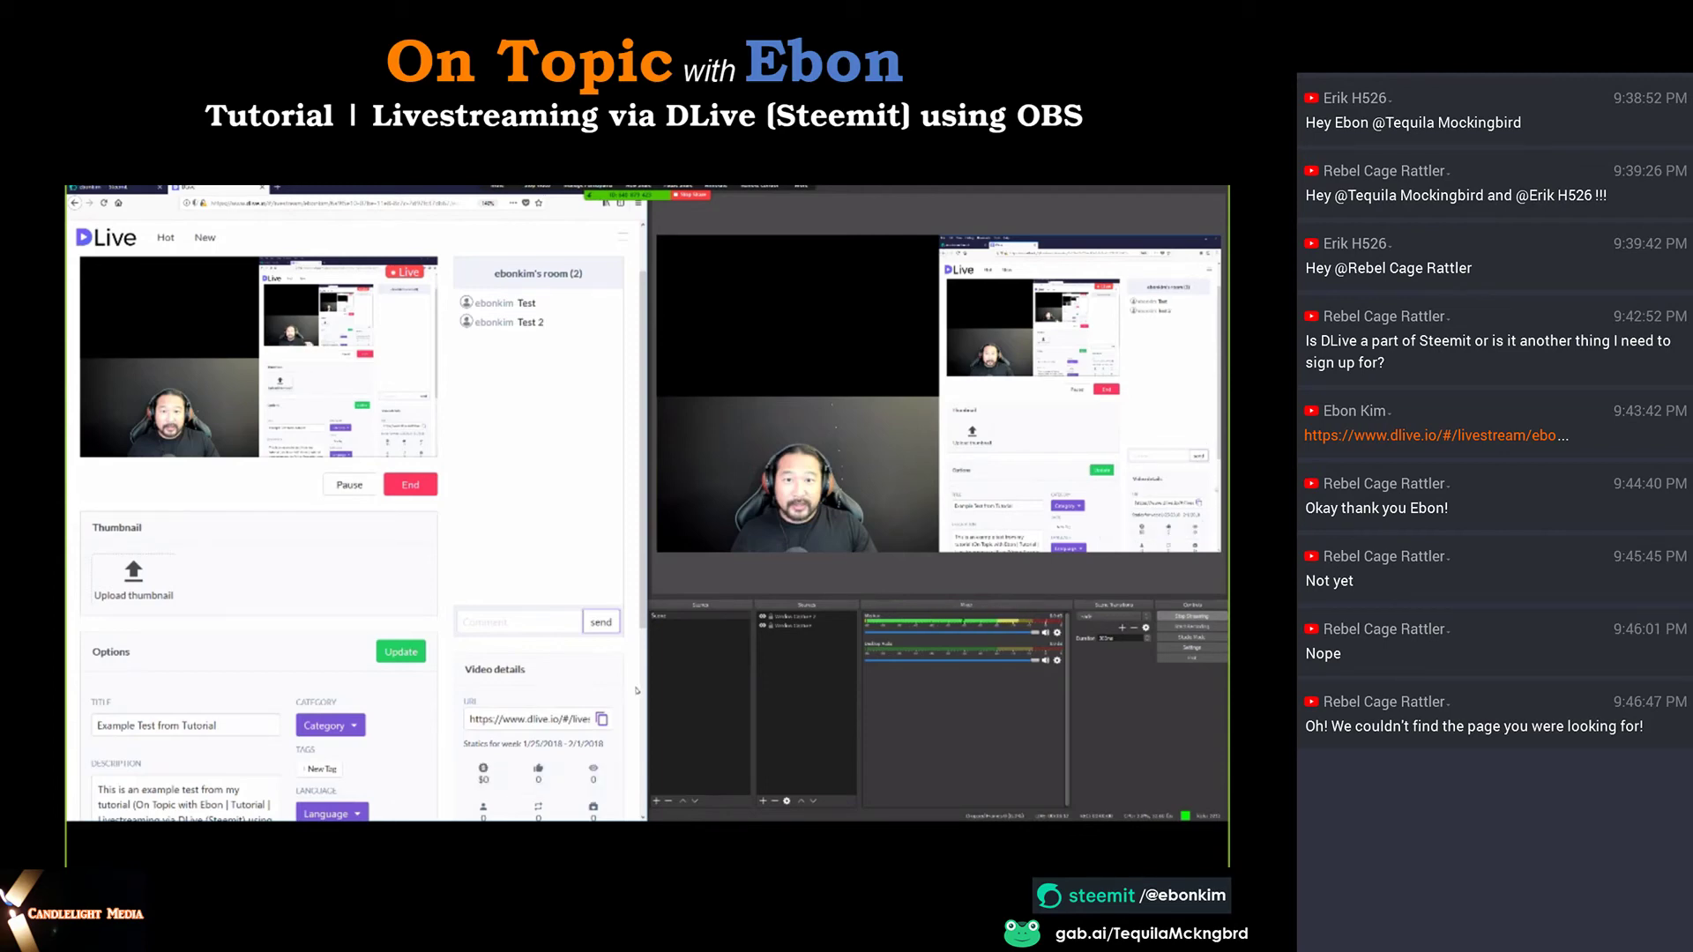
Copy the livestream URL from the video details and open it in a new browser tab.
left_click(602, 721)
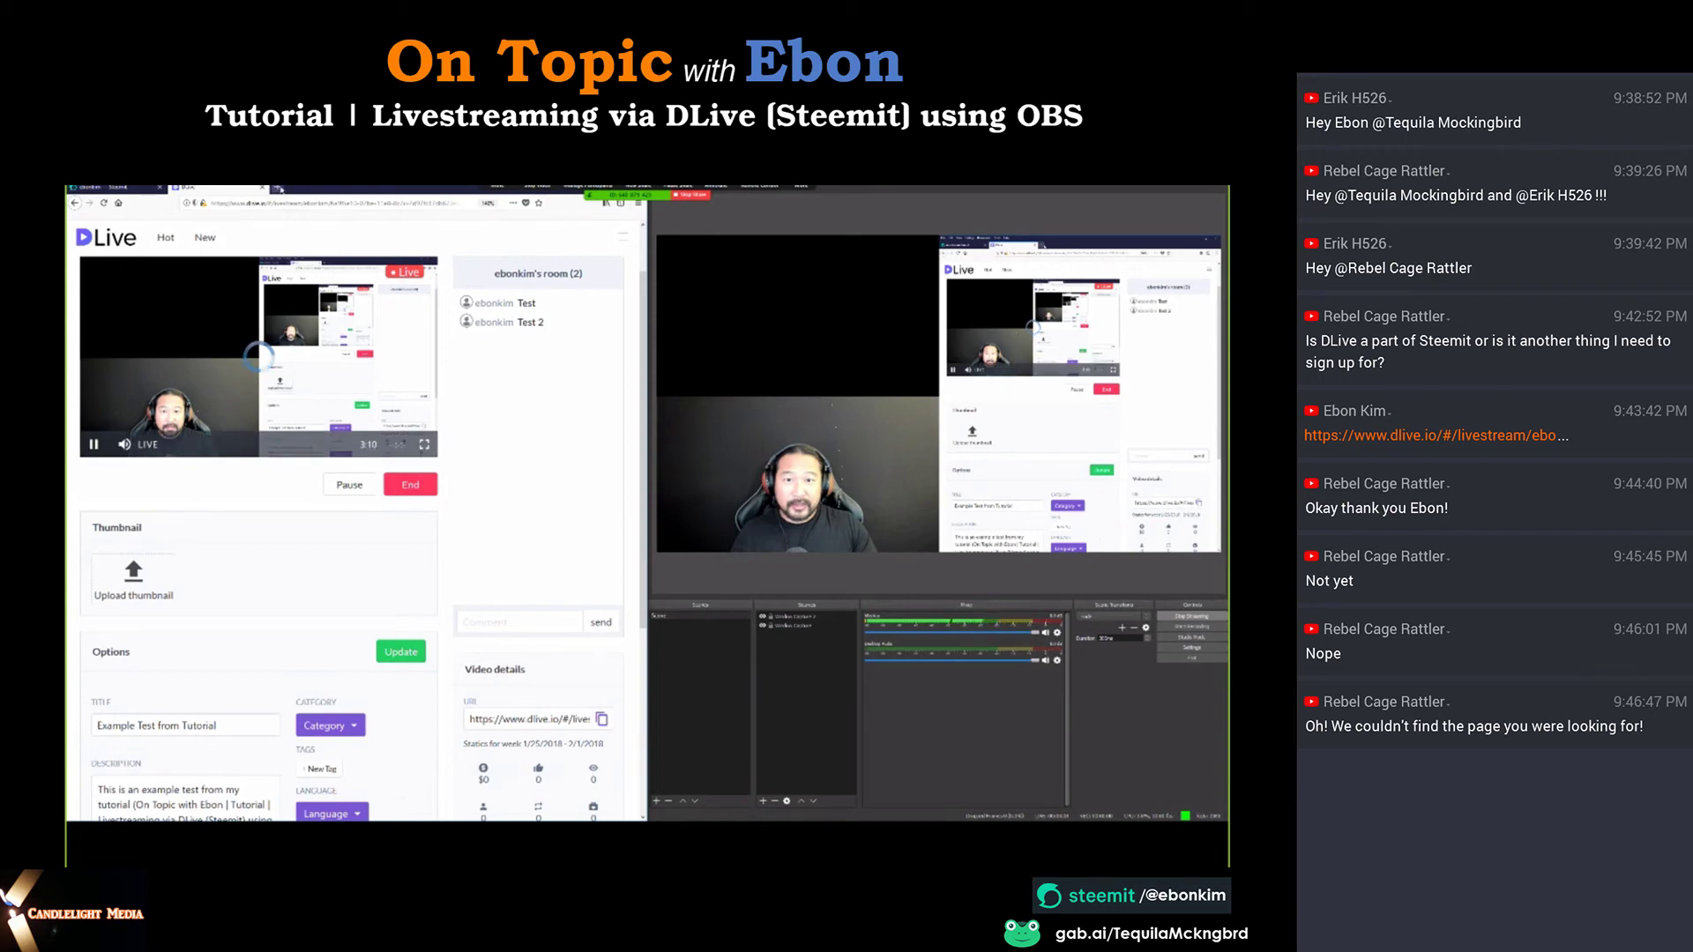
left_click(279, 187)
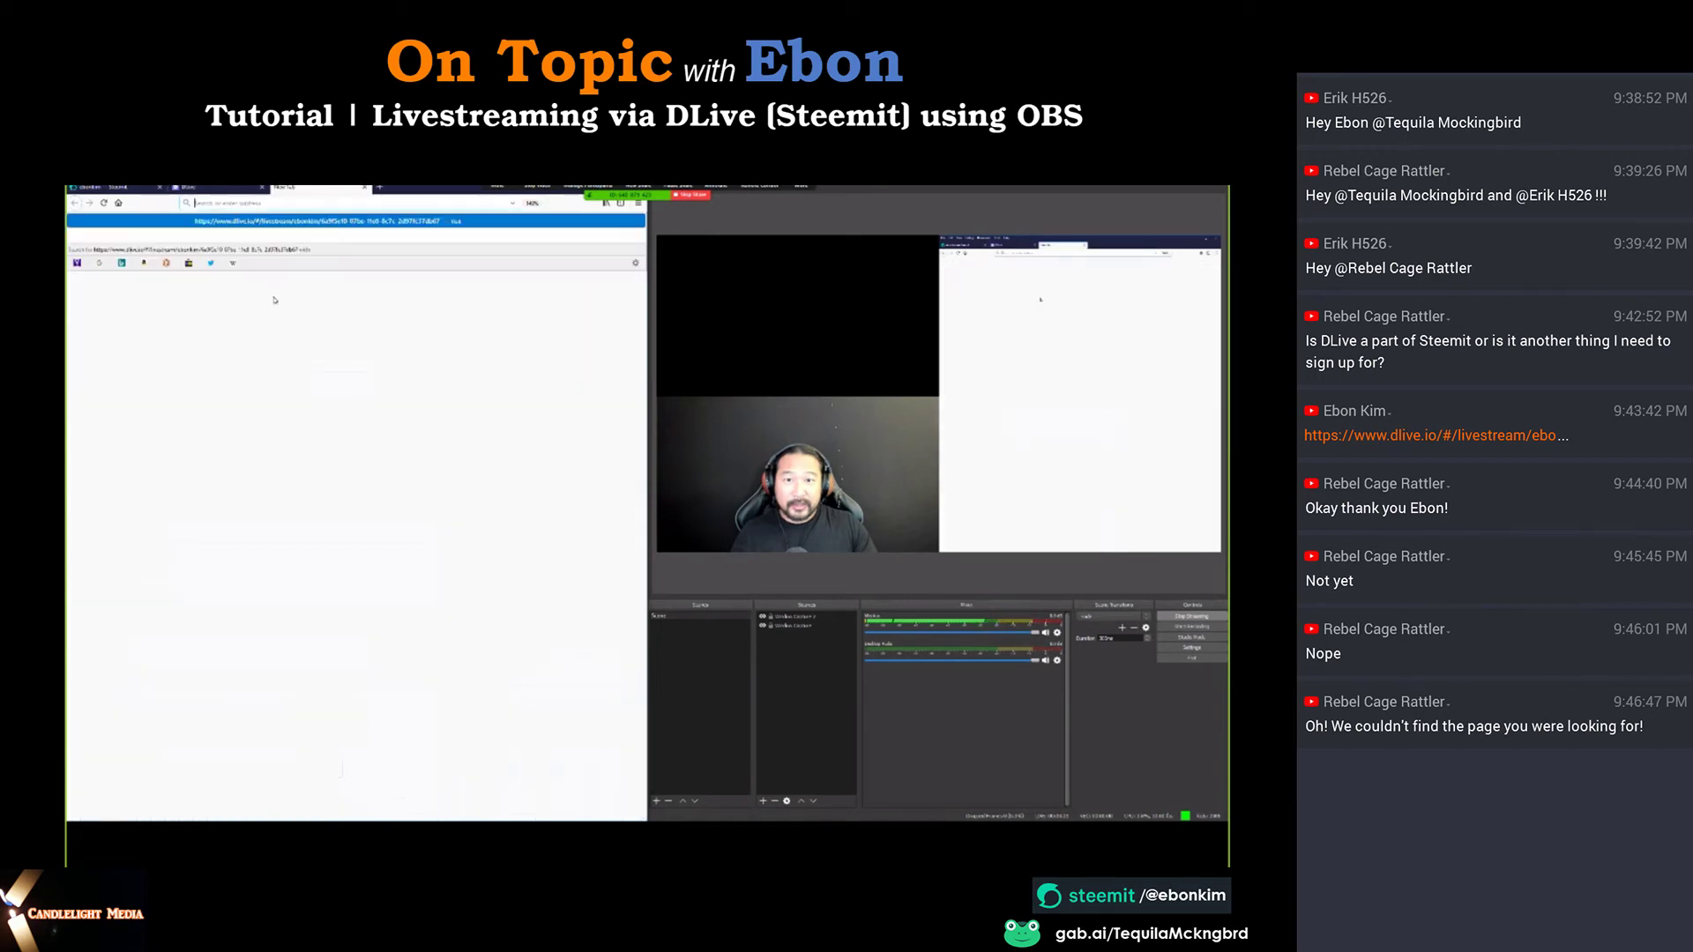
key("ctrl+v")
key("Return")
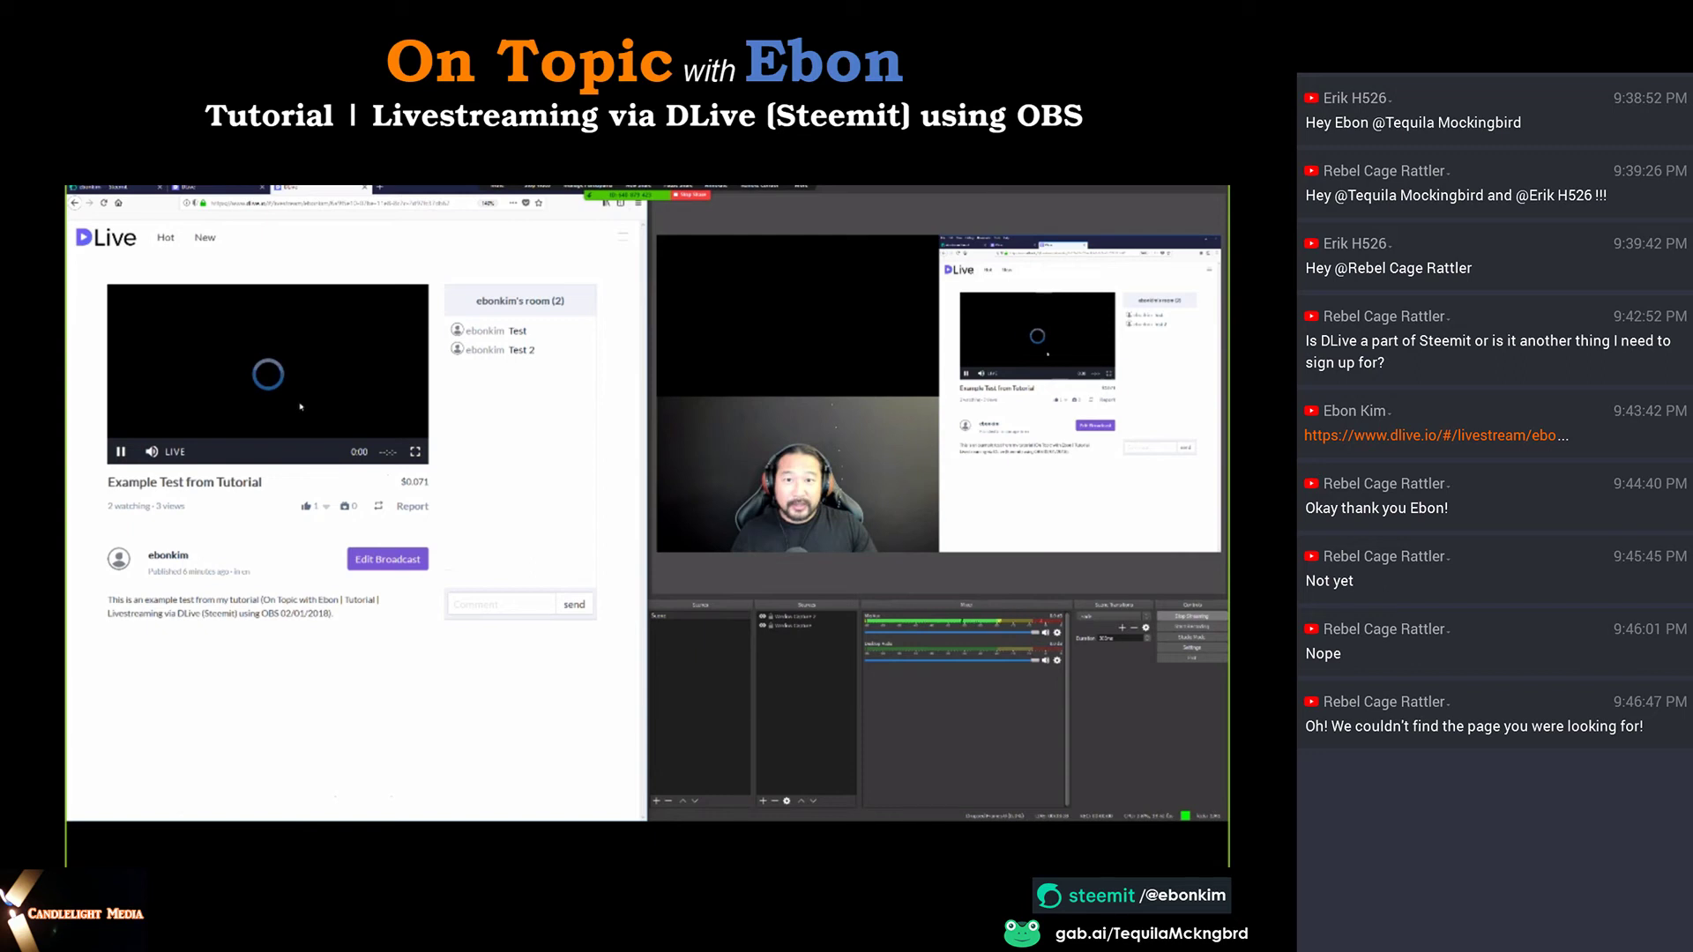
Open DLive's listing of new broadcasts and look through the tag filter options.
left_click(204, 239)
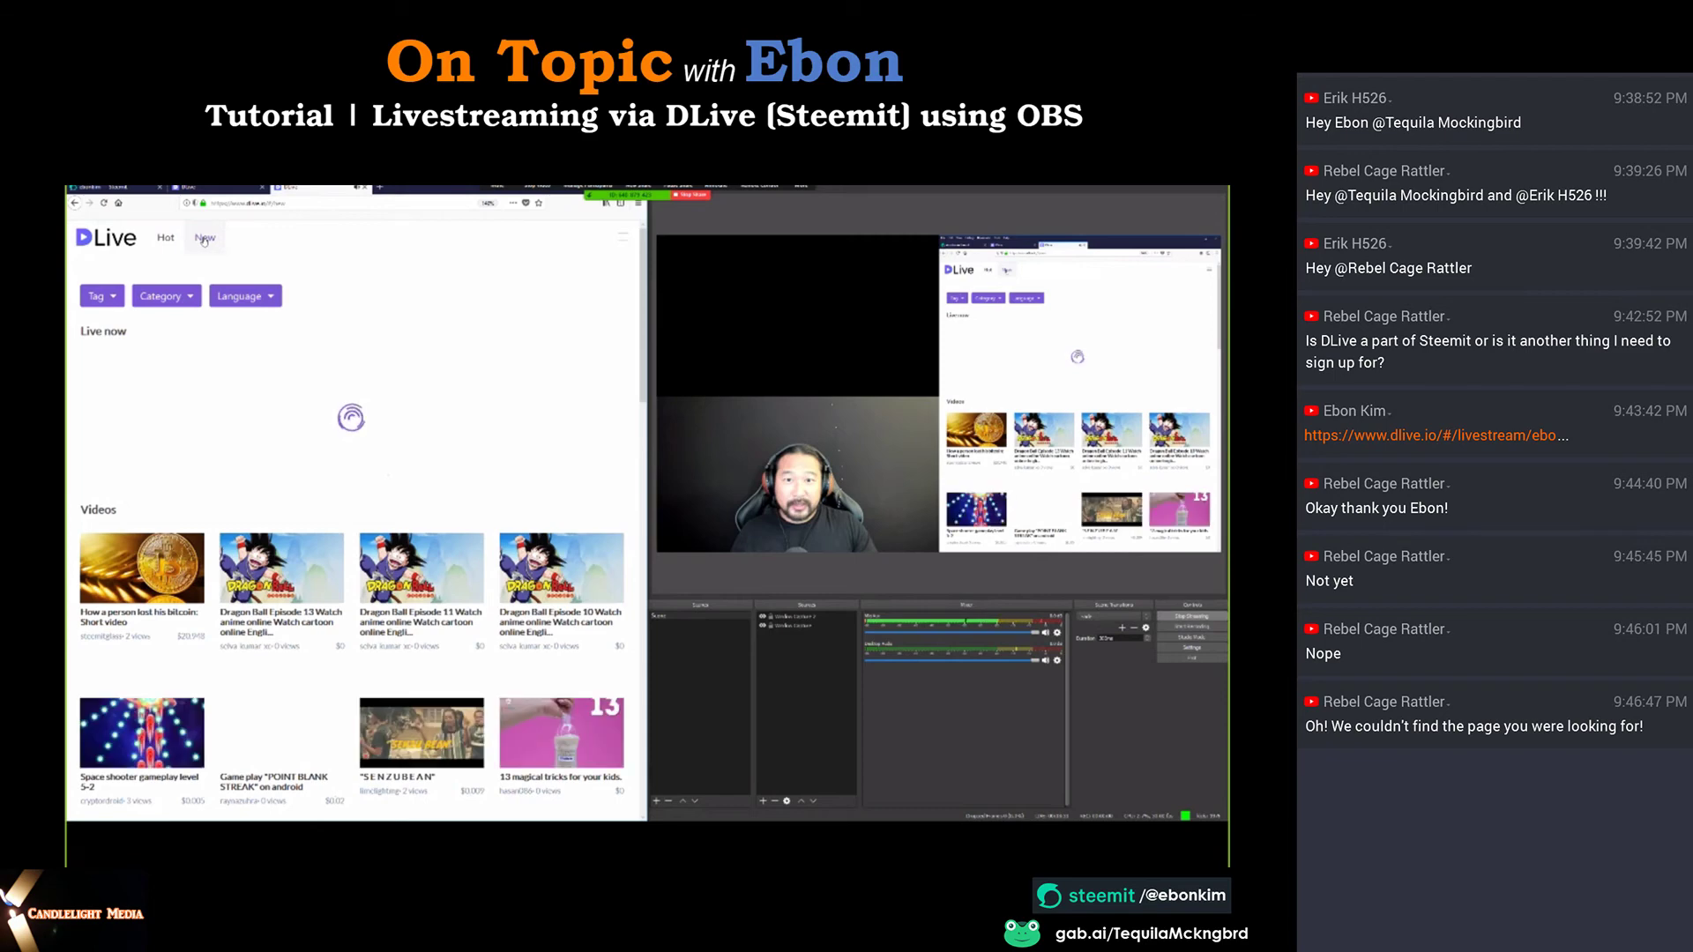
left_click(122, 300)
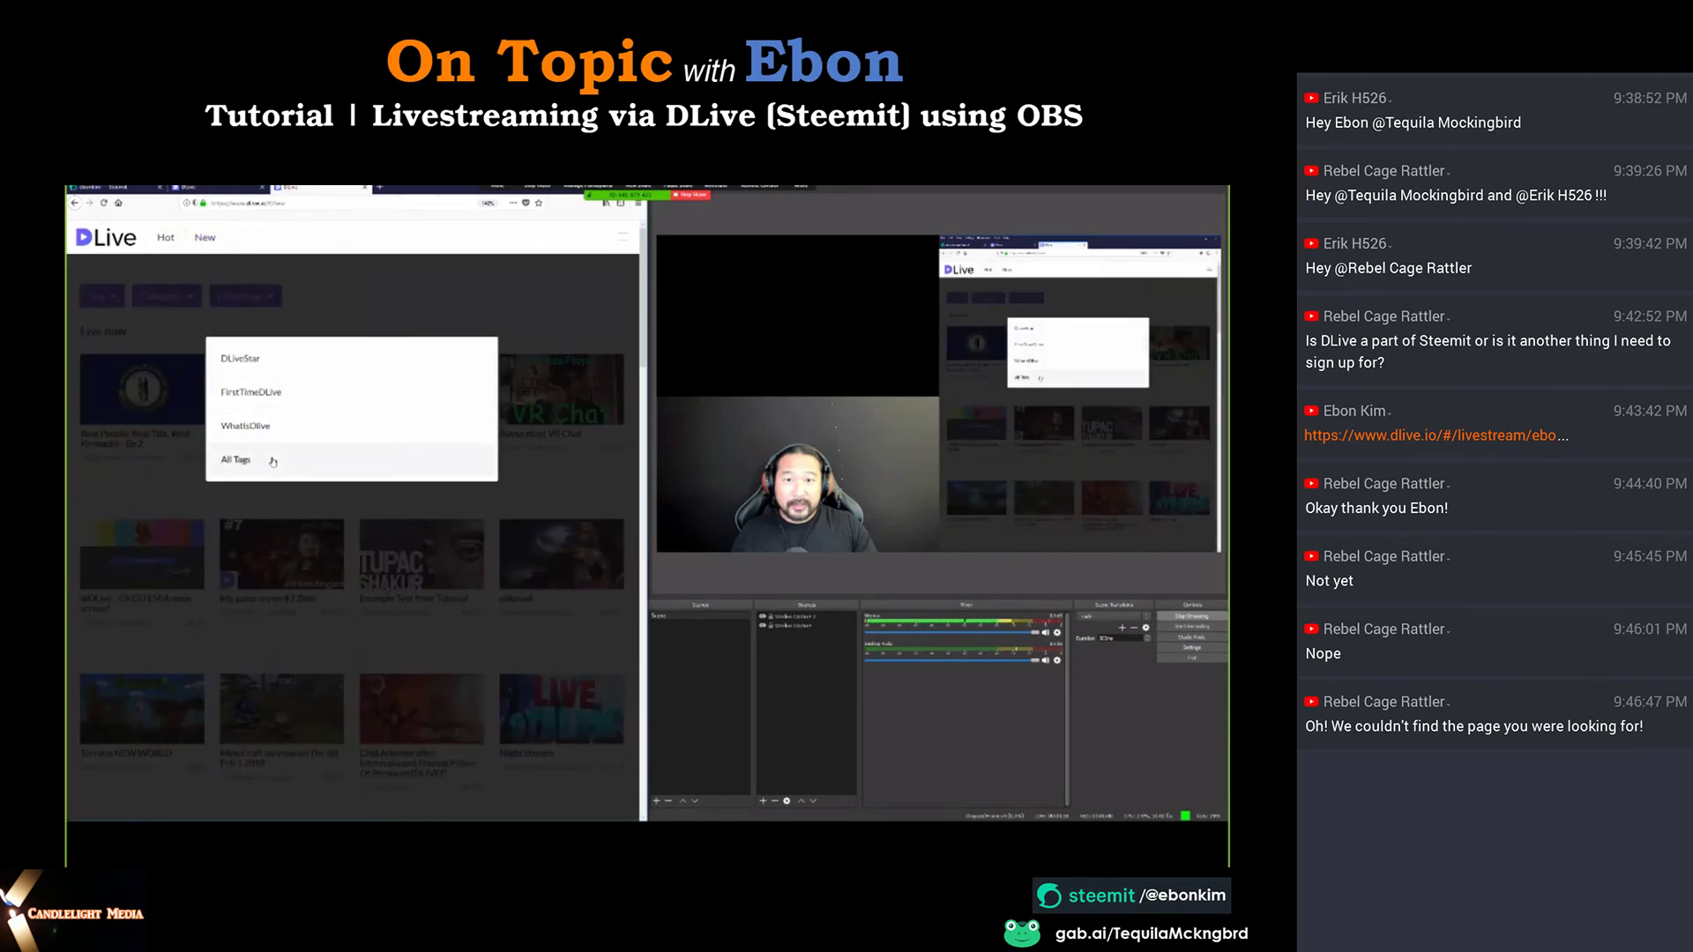
left_click(377, 399)
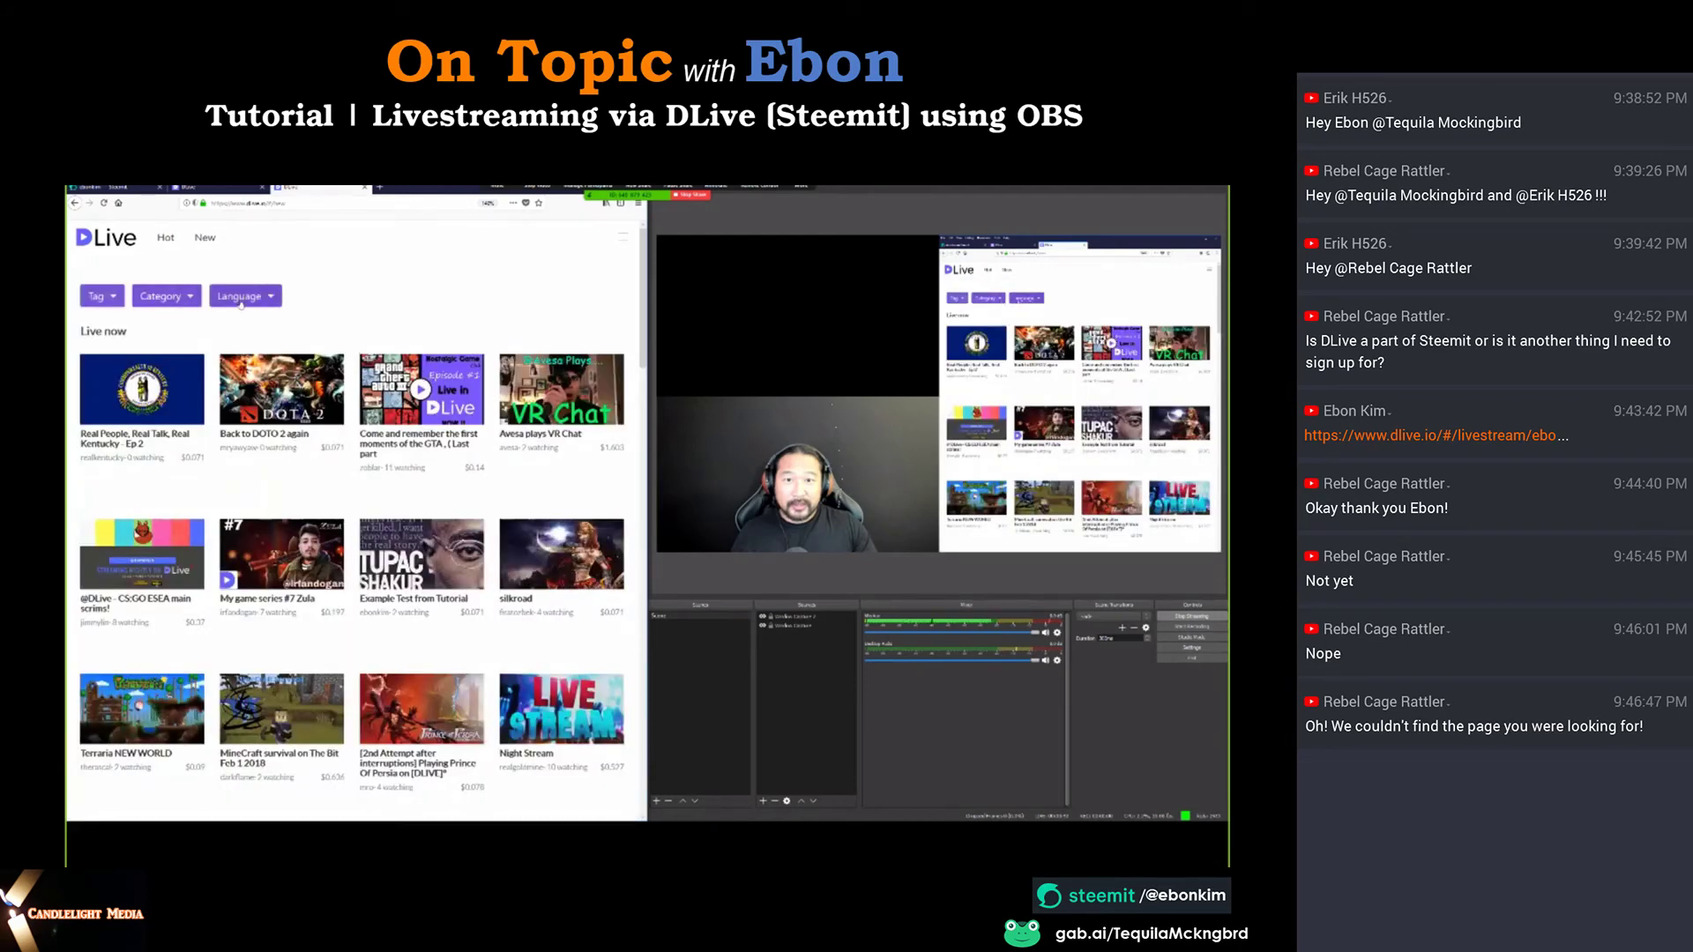
Filter the new broadcasts by the Learning category, view the "Example Test from Tutorial" livestream and return to the listing.
left_click(189, 298)
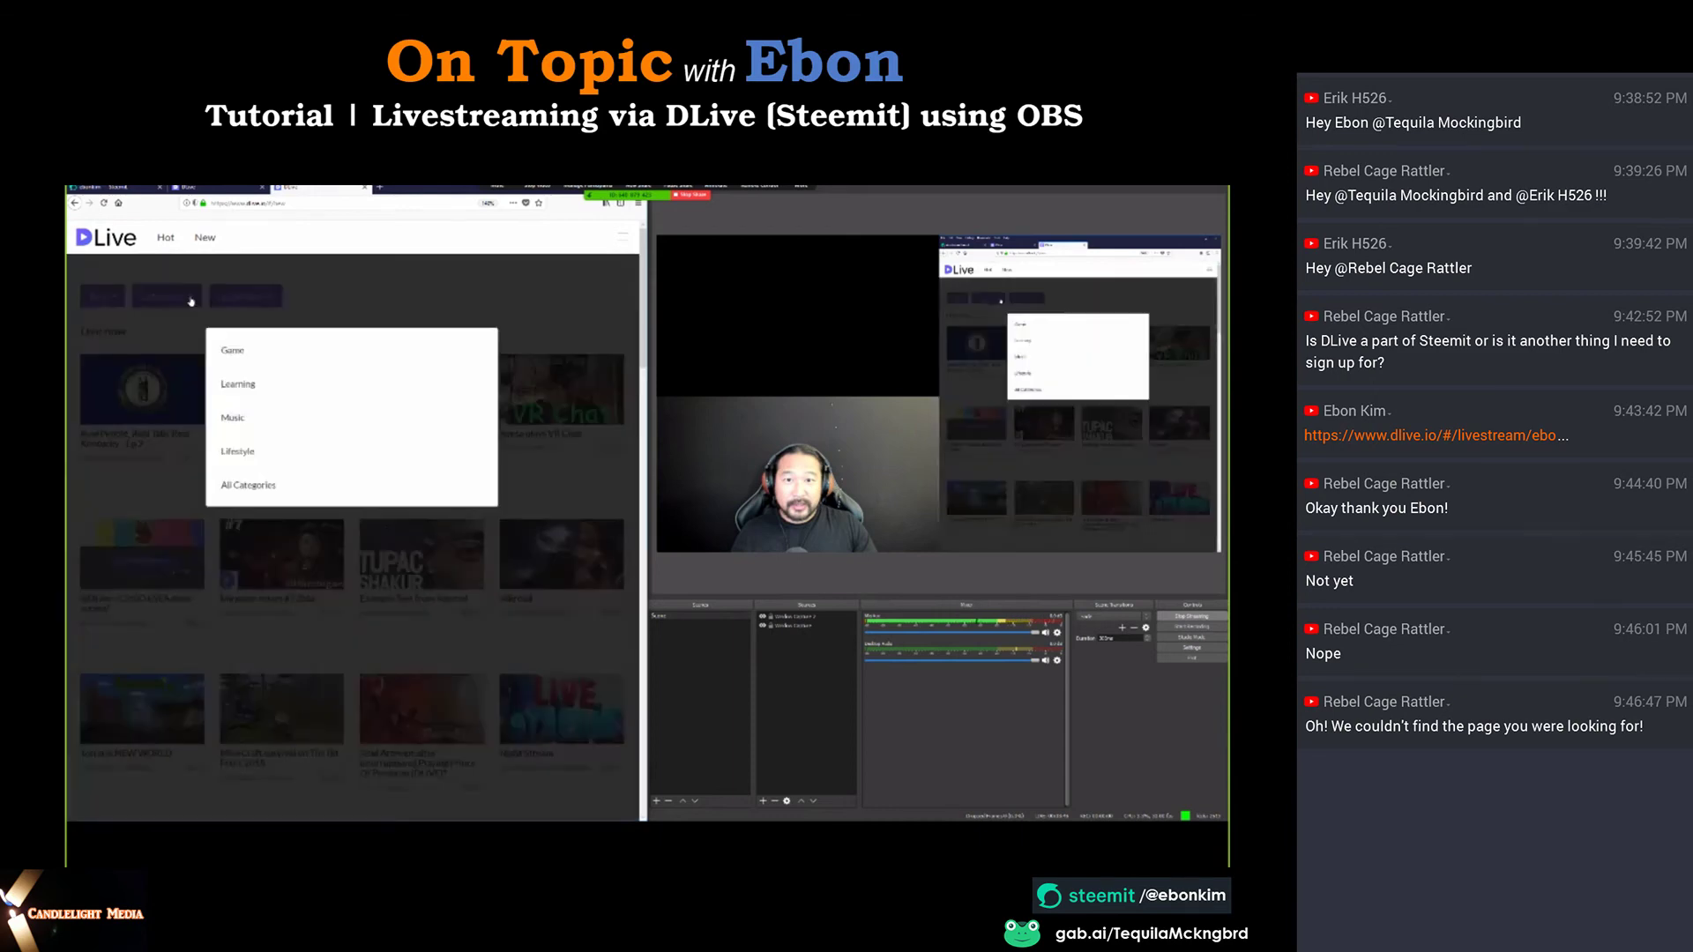
left_click(260, 384)
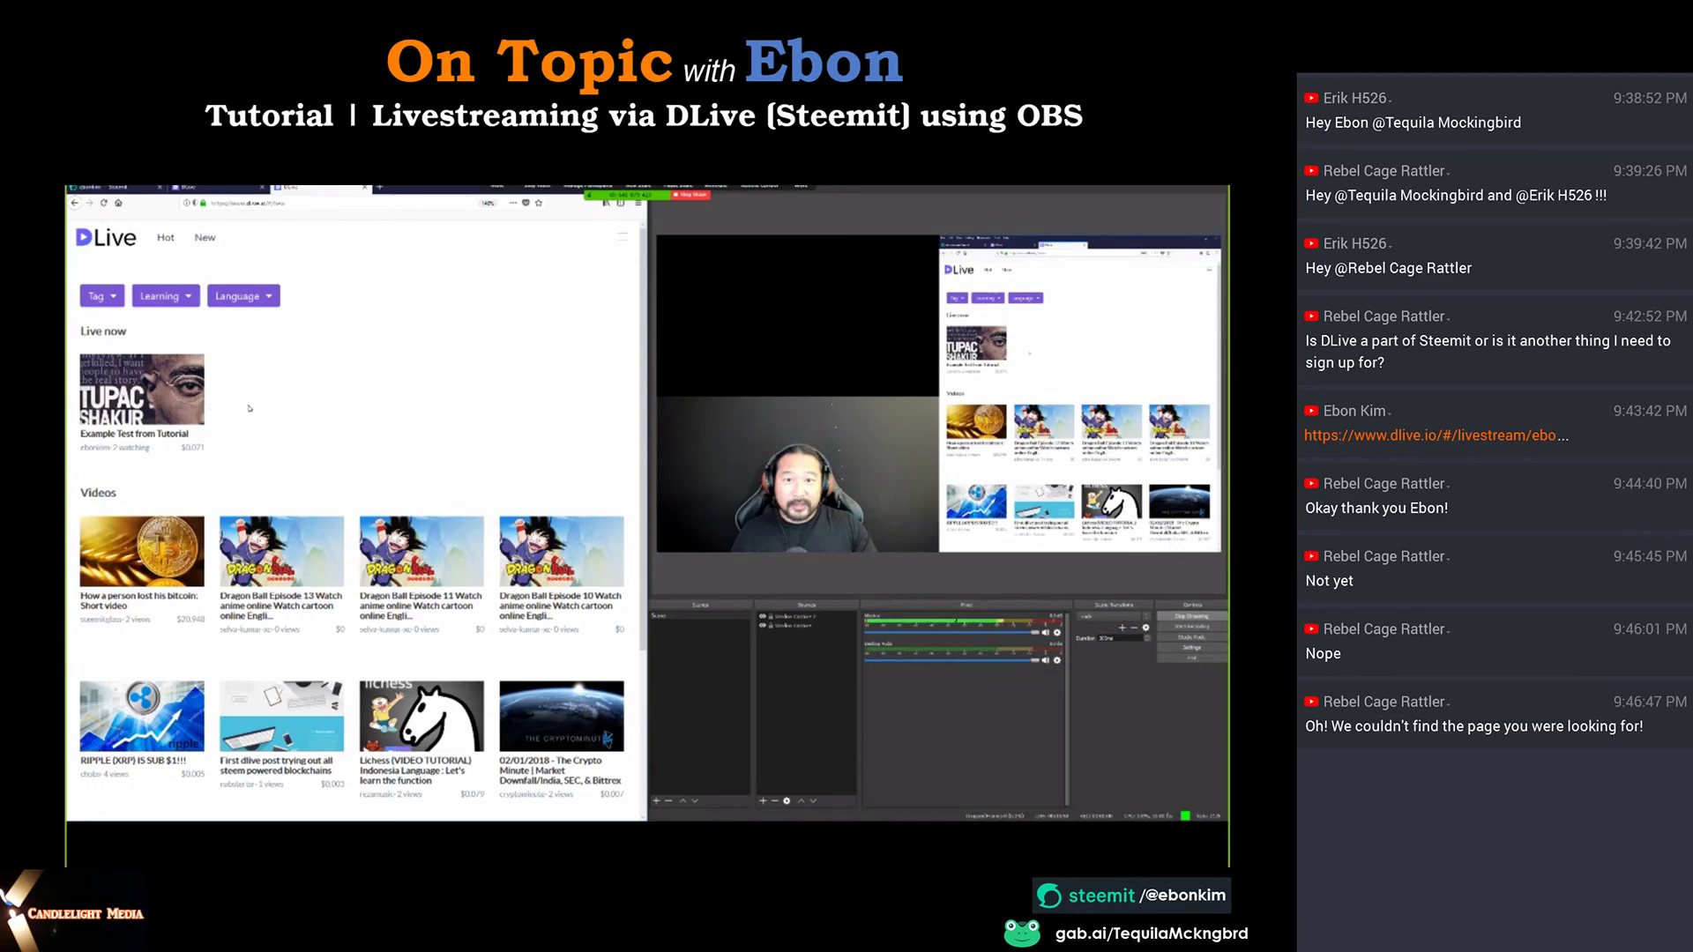
left_click(183, 405)
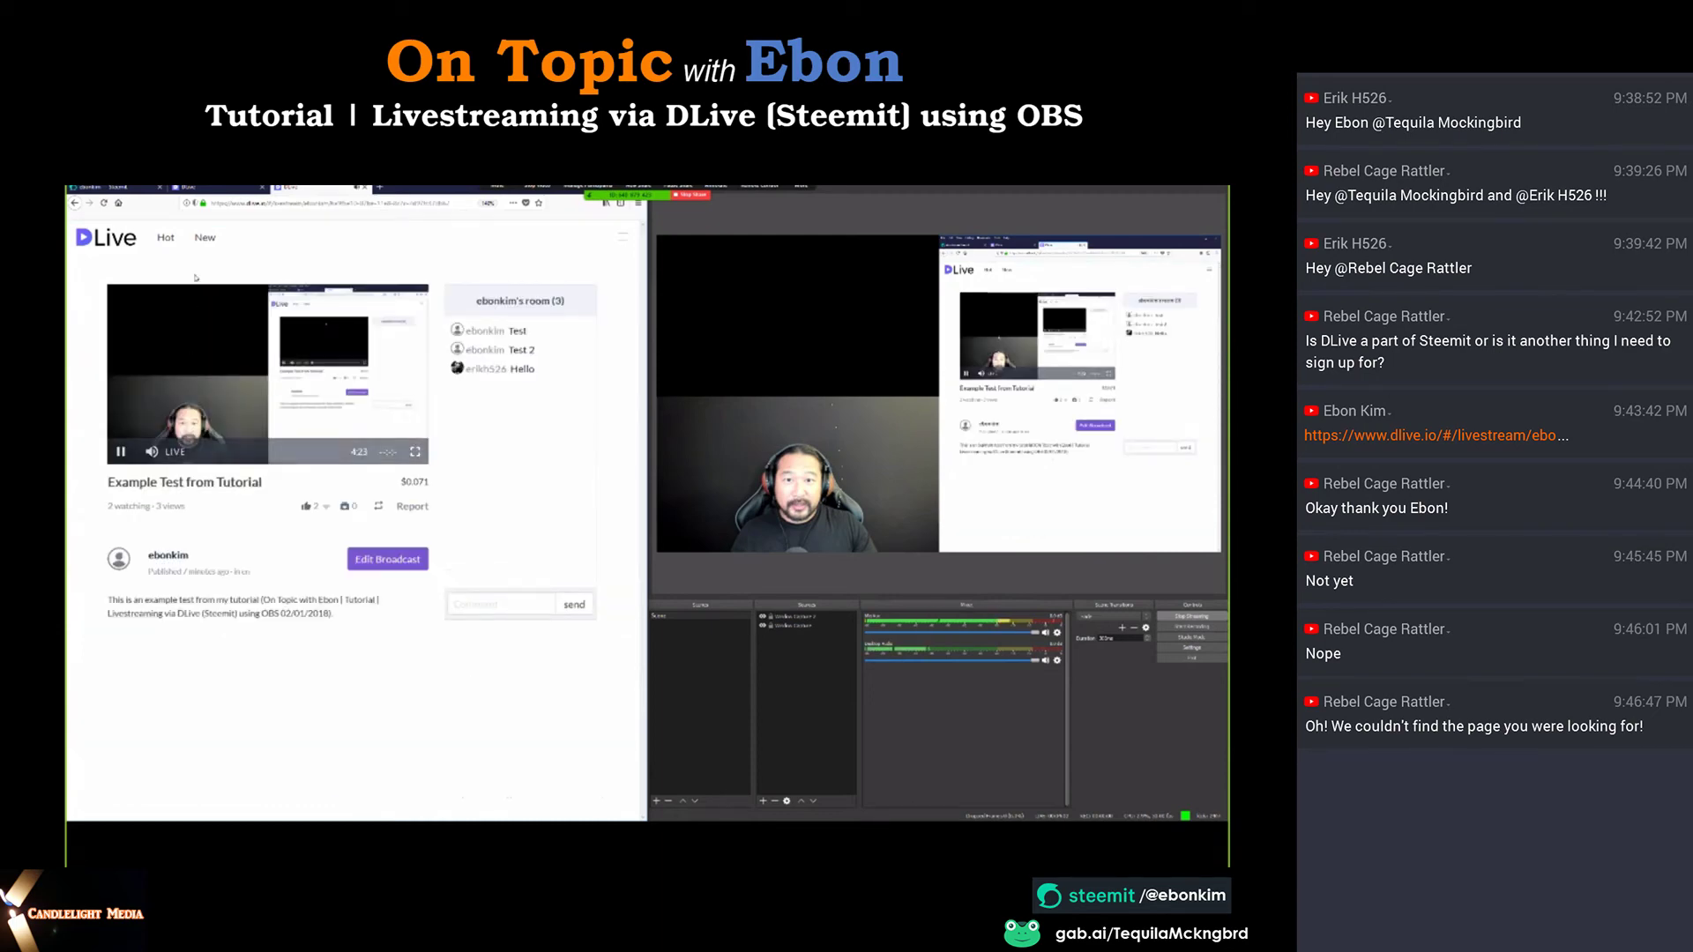
key("alt+Left")
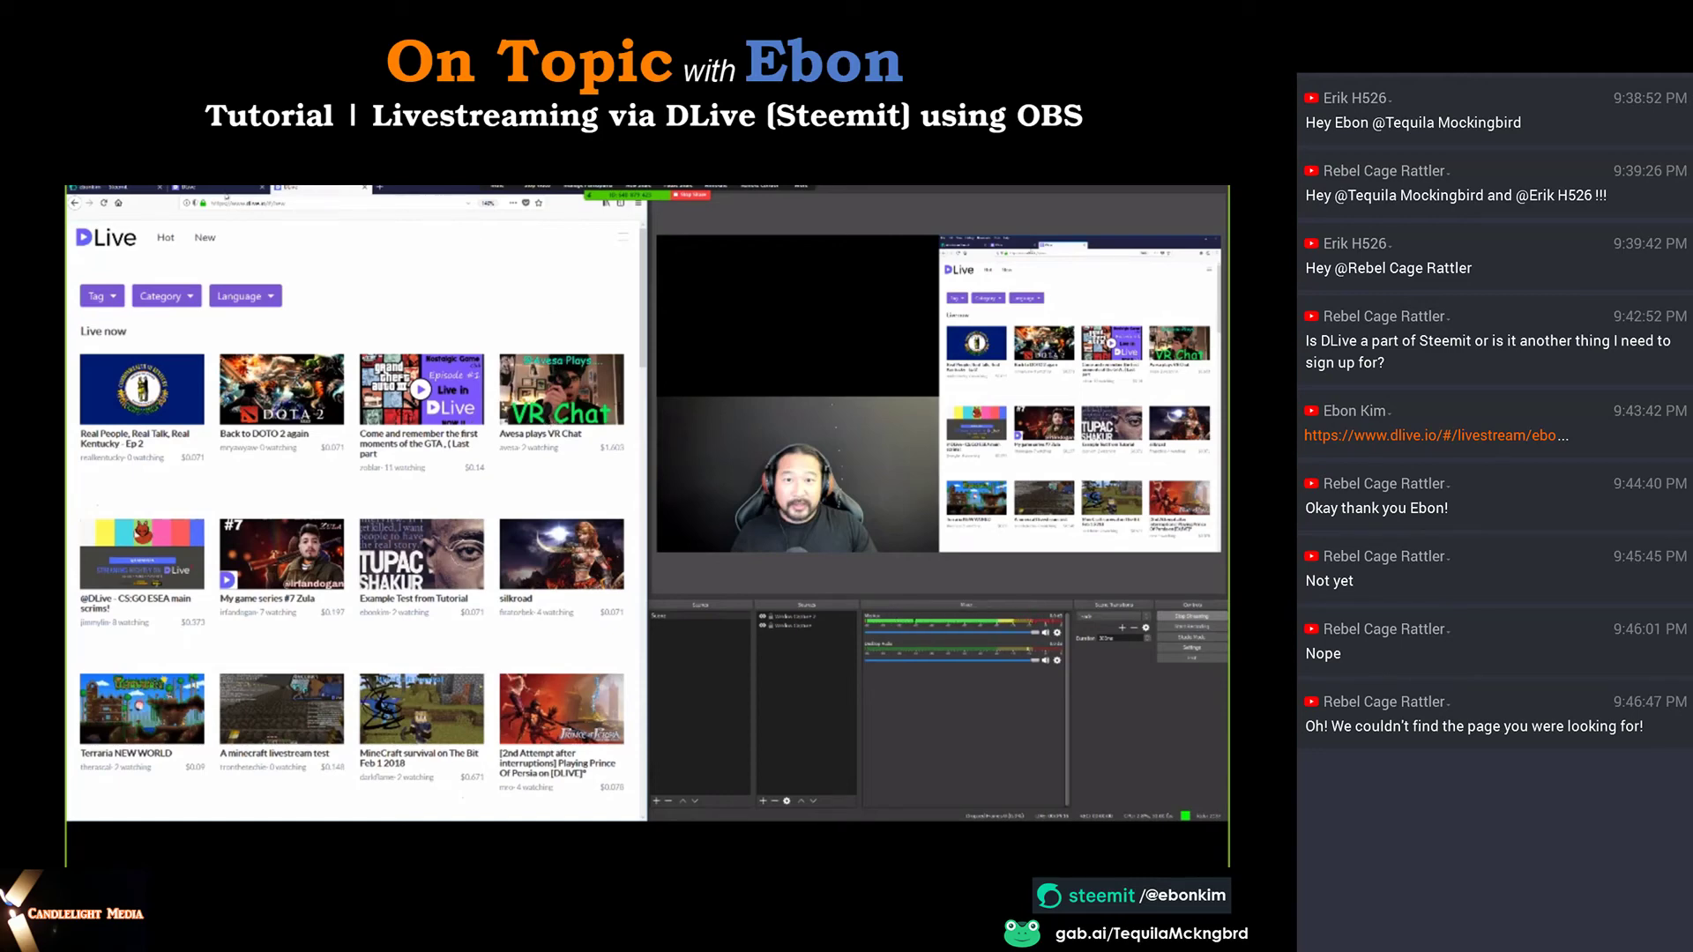
Return to the livestream's broadcast dashboard in DLive and stop streaming in OBS.
left_click(234, 188)
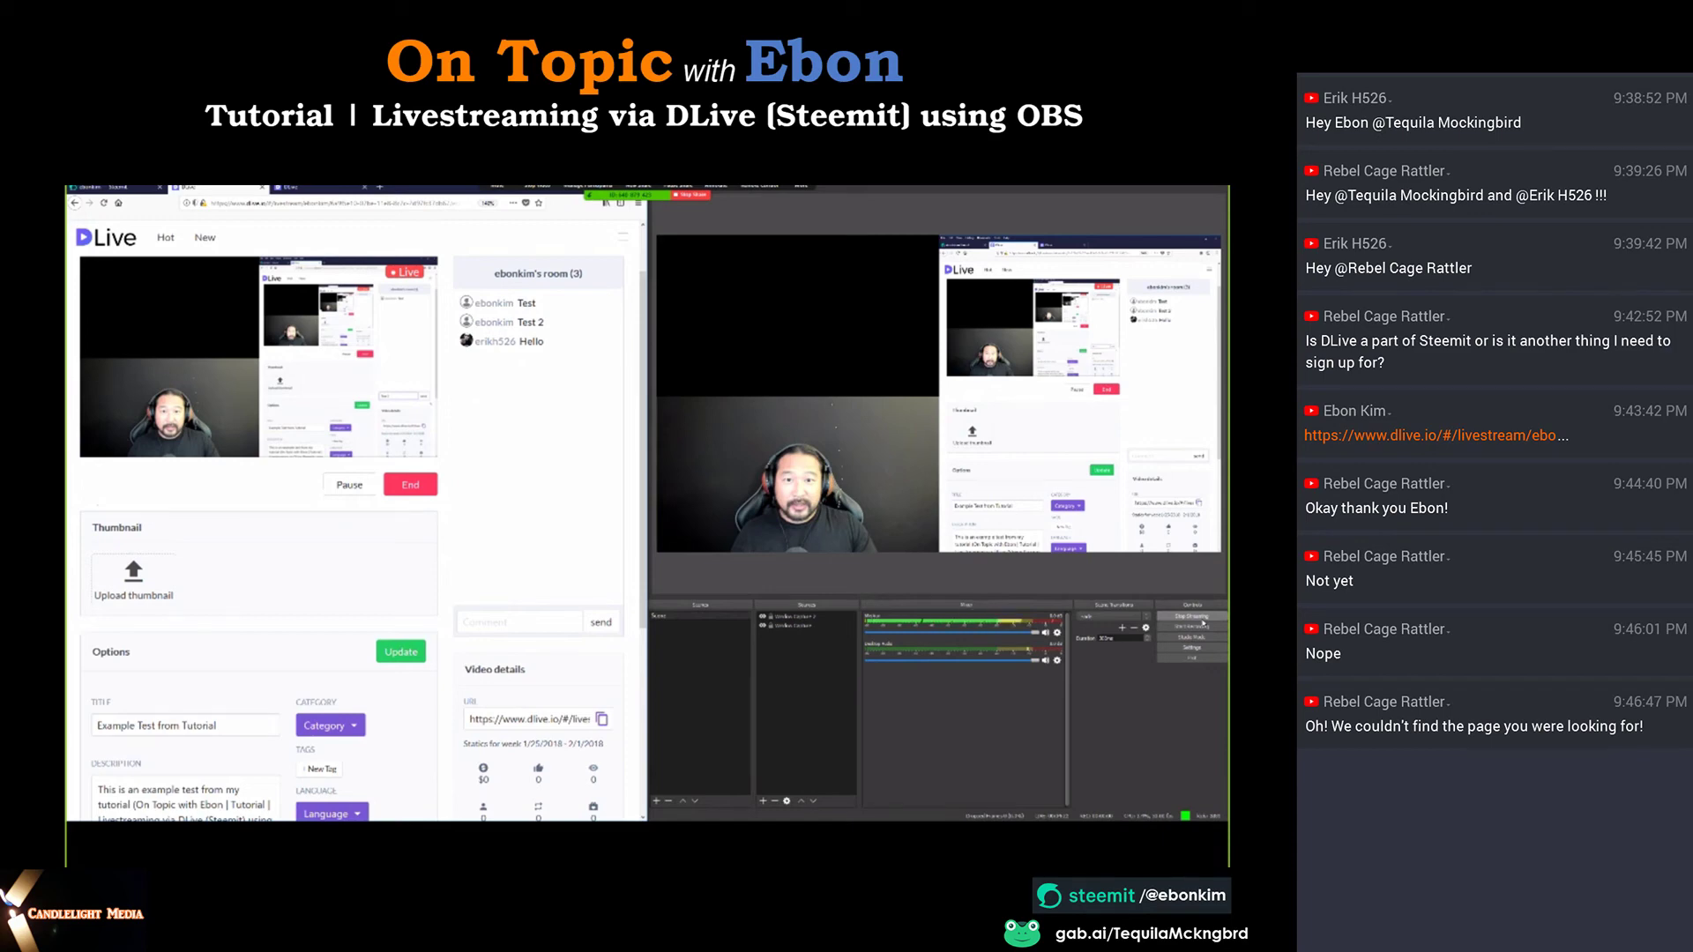
left_click(1201, 619)
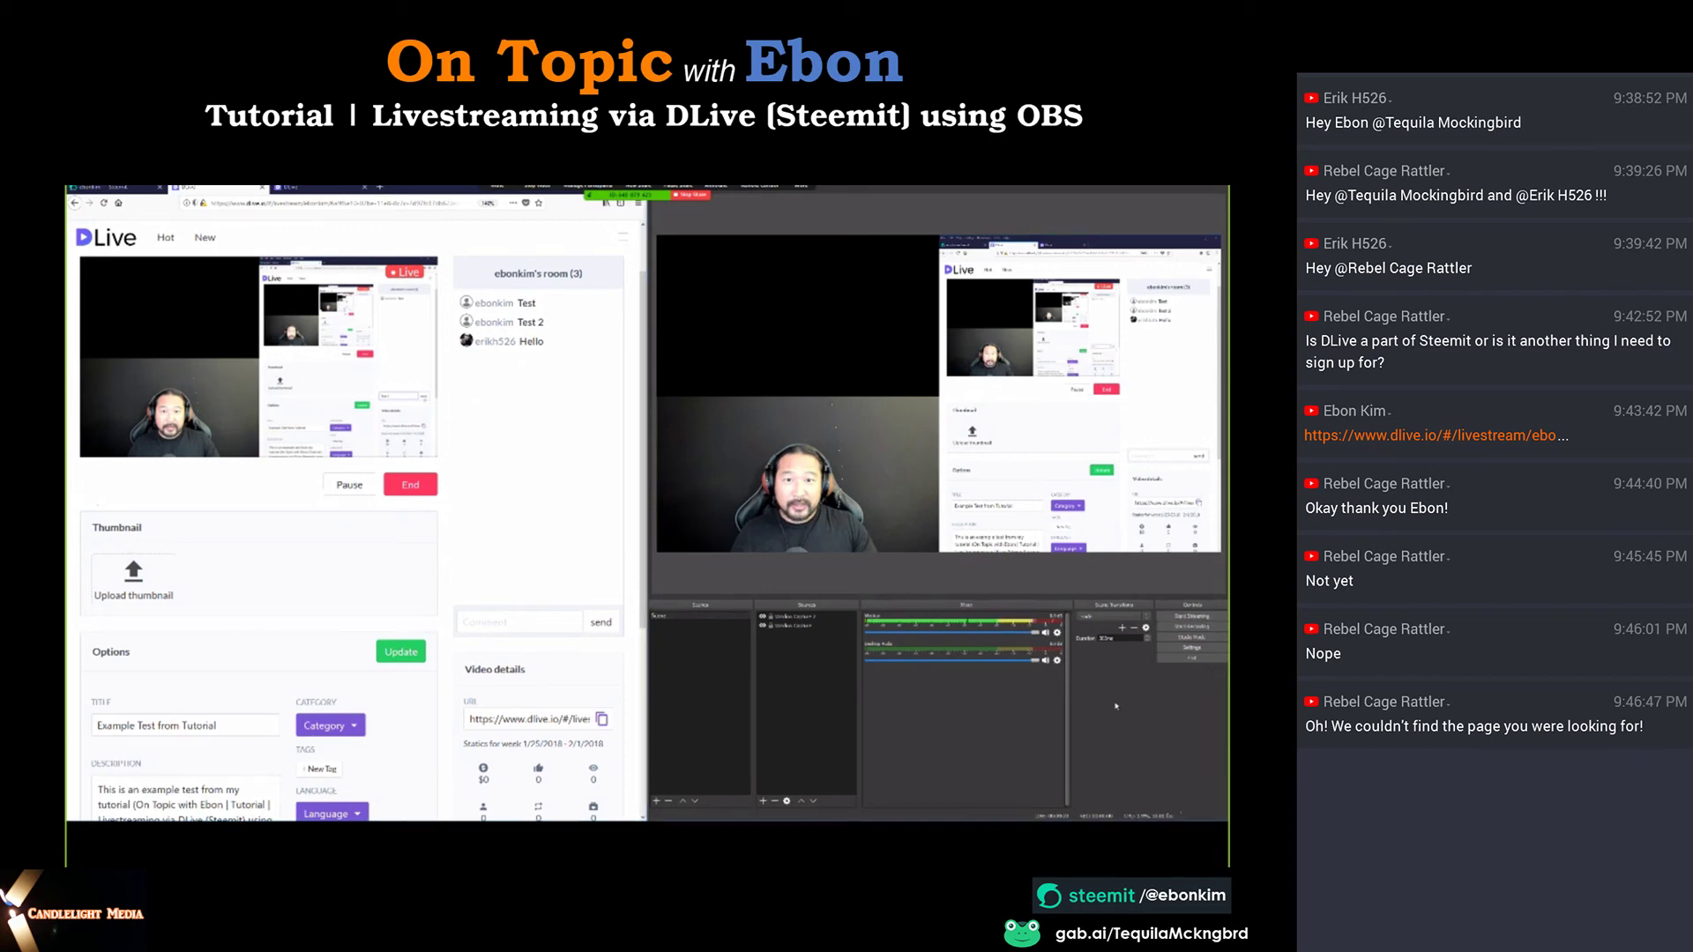
End the livestream in DLive, acknowledge the download notice and review the past broadcasts available for download.
mouse_move(276, 321)
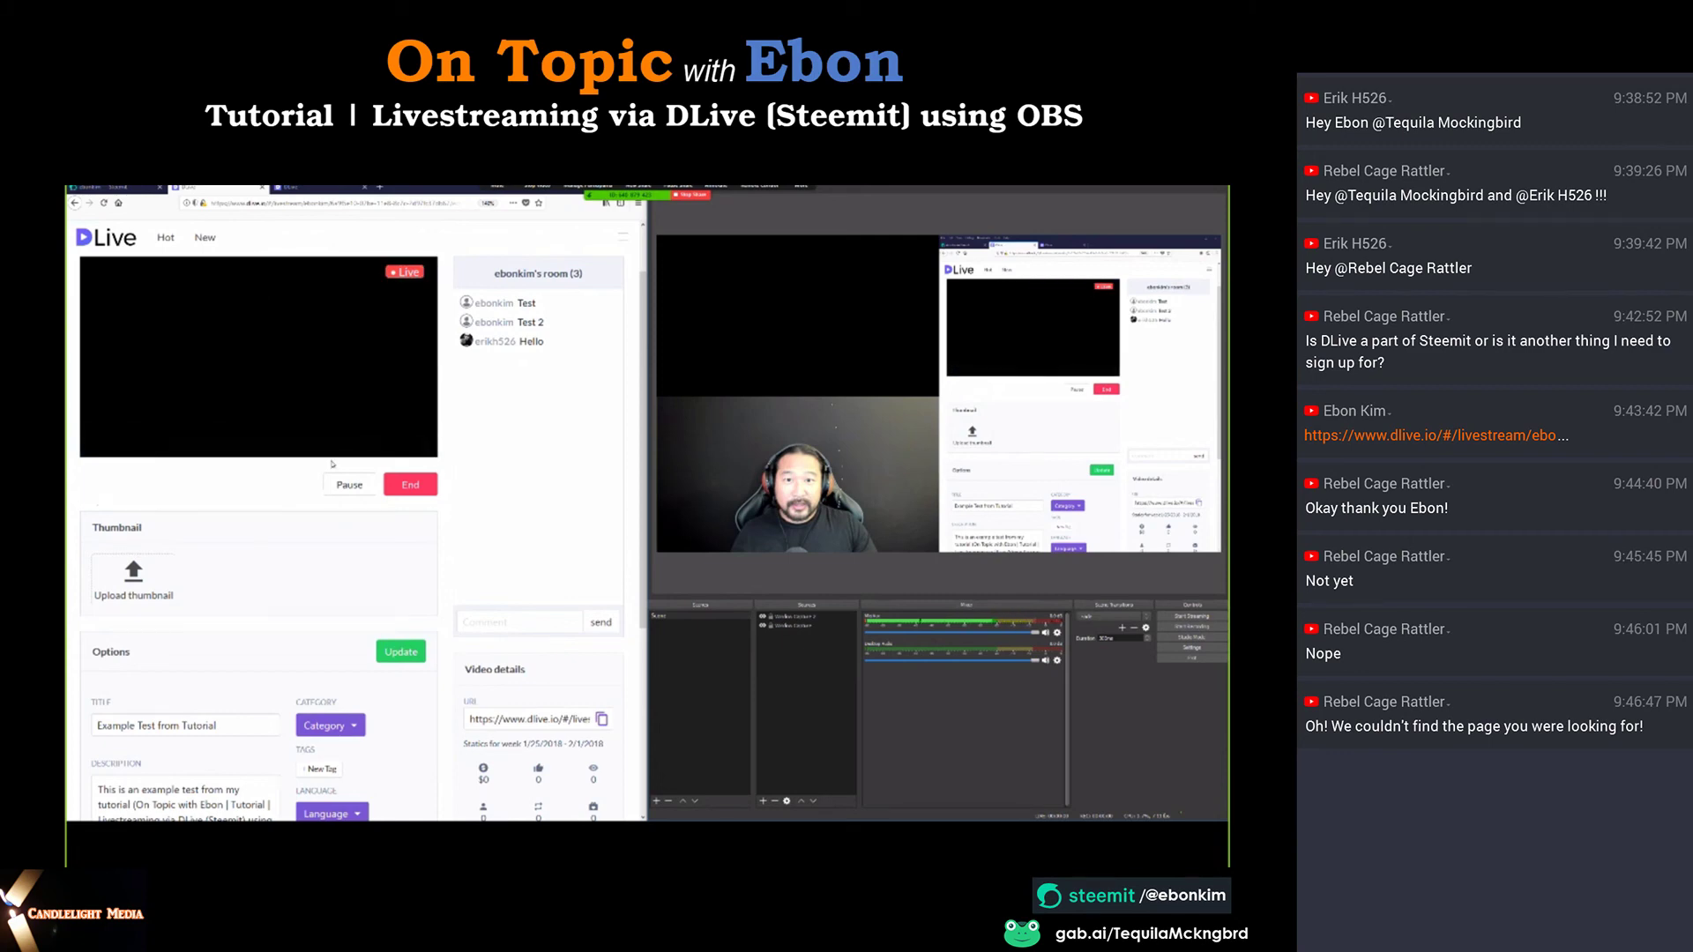
mouse_move(297, 318)
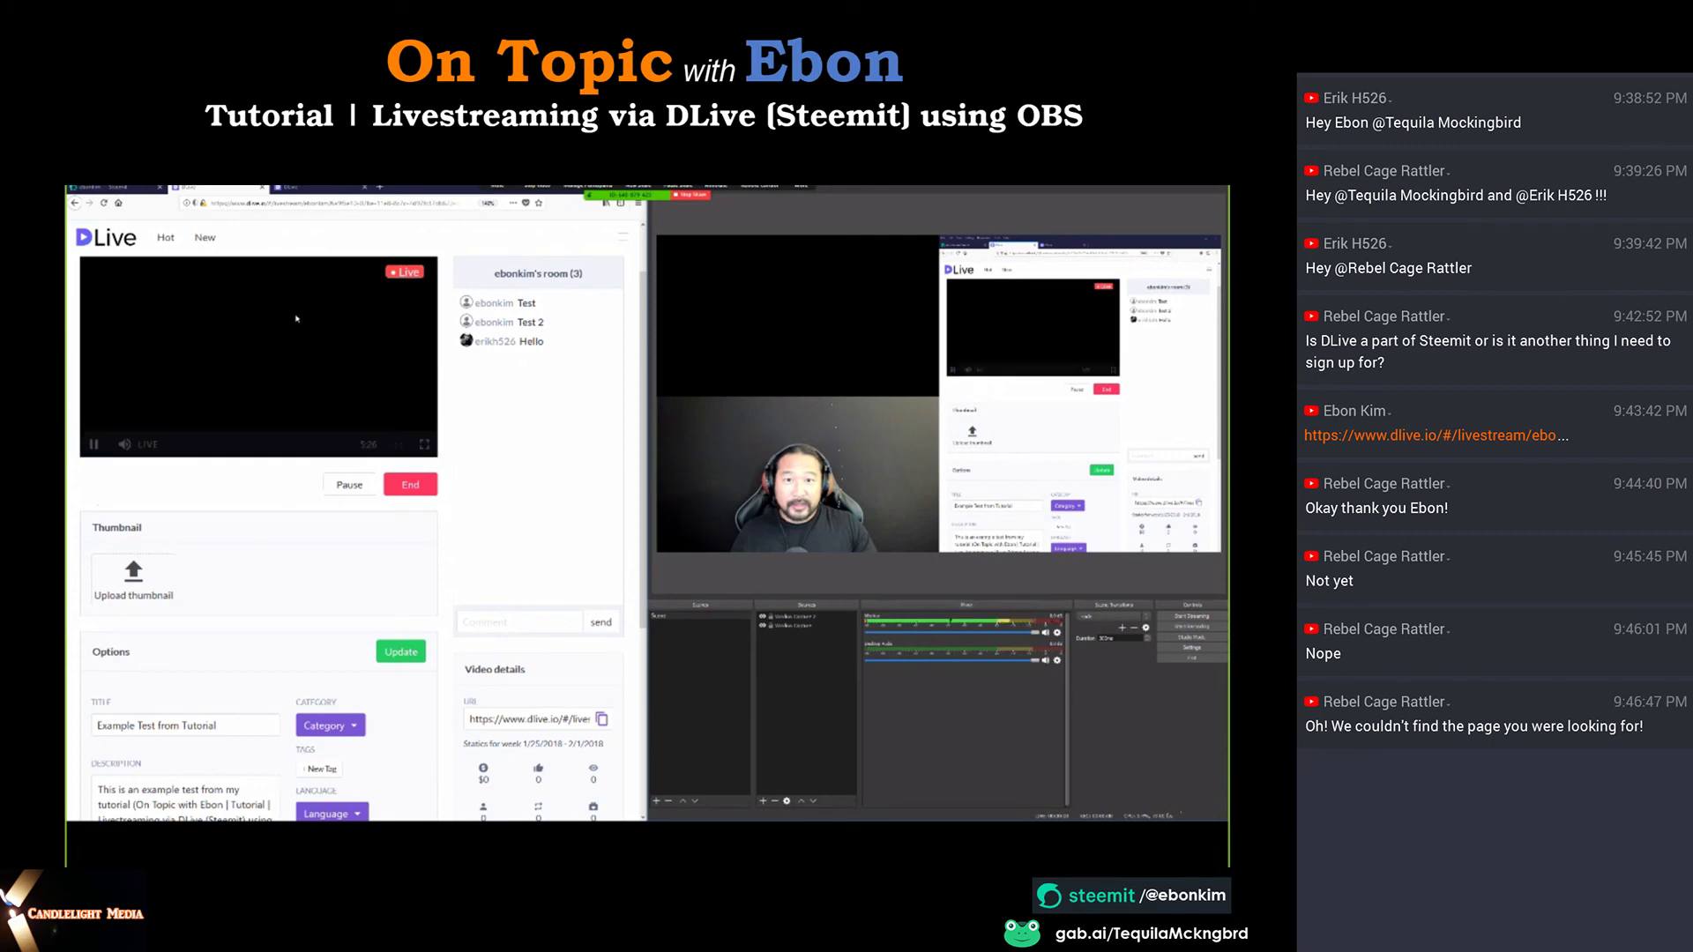
left_click(424, 487)
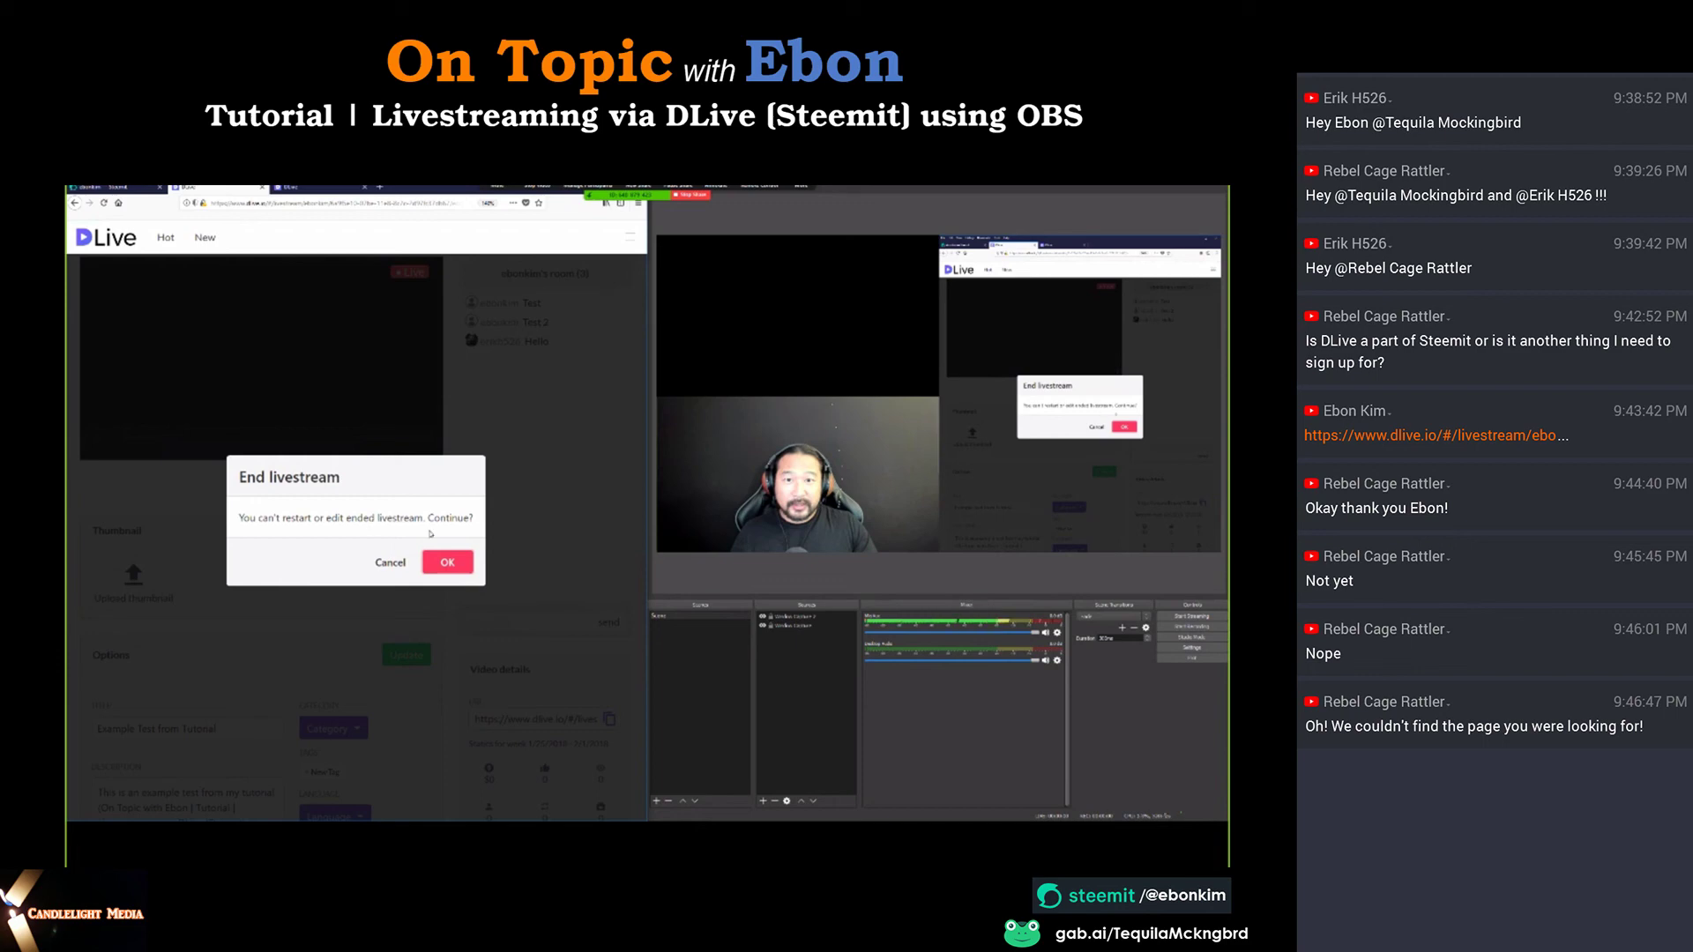
left_click(459, 567)
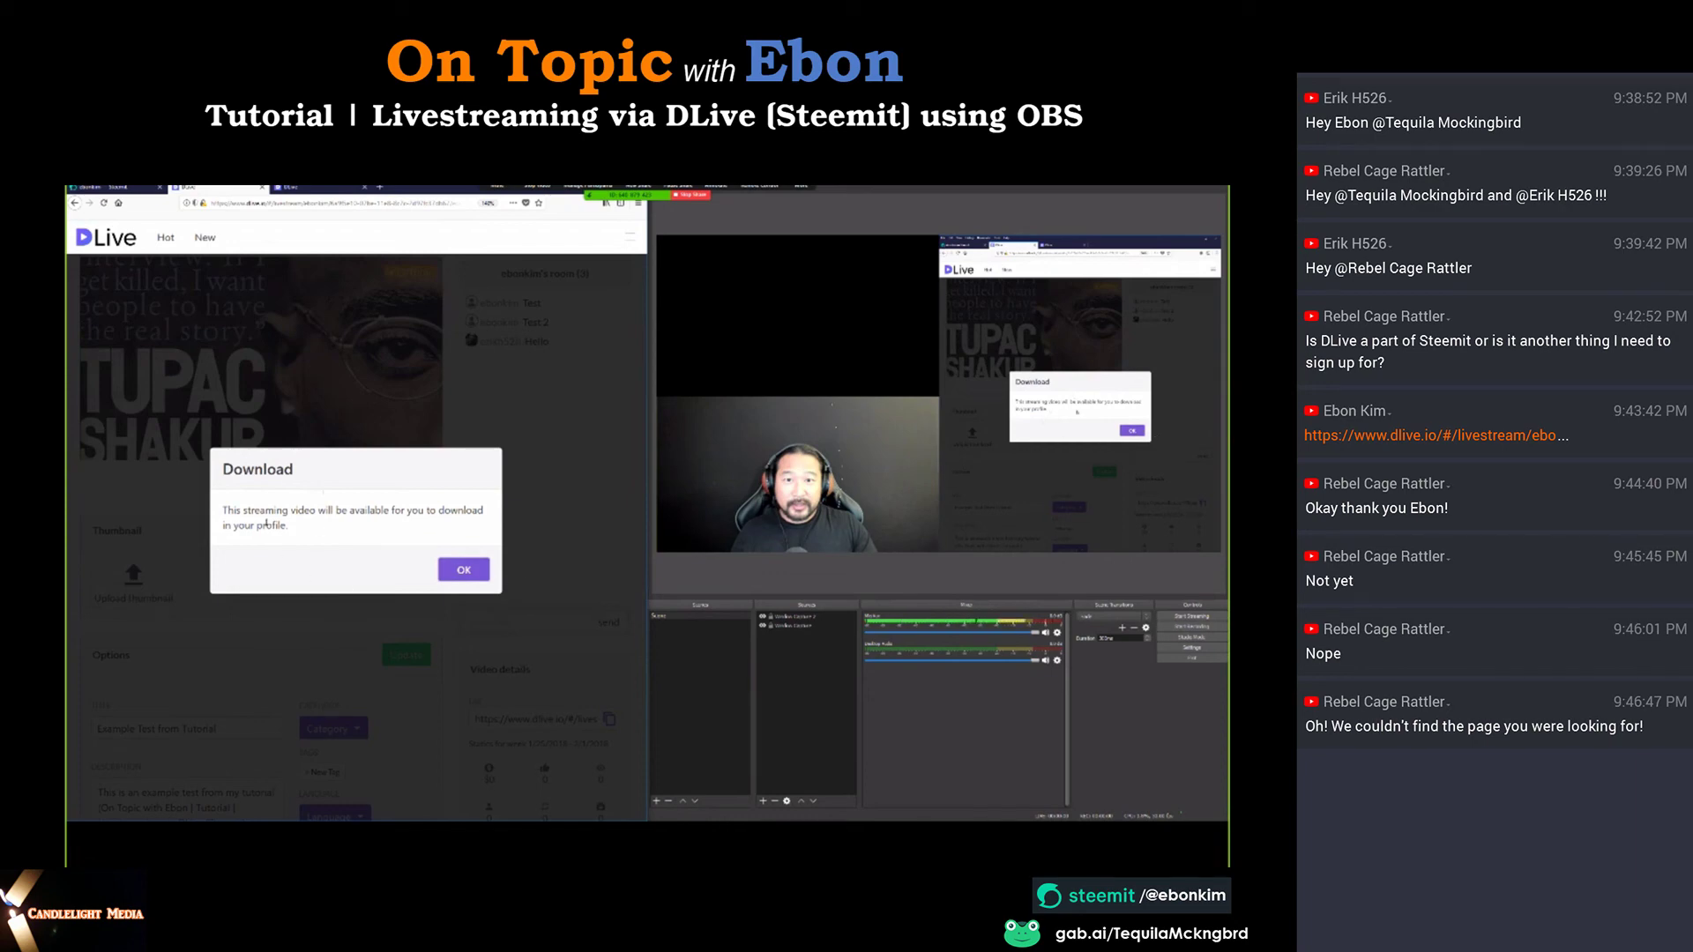
left_click(465, 570)
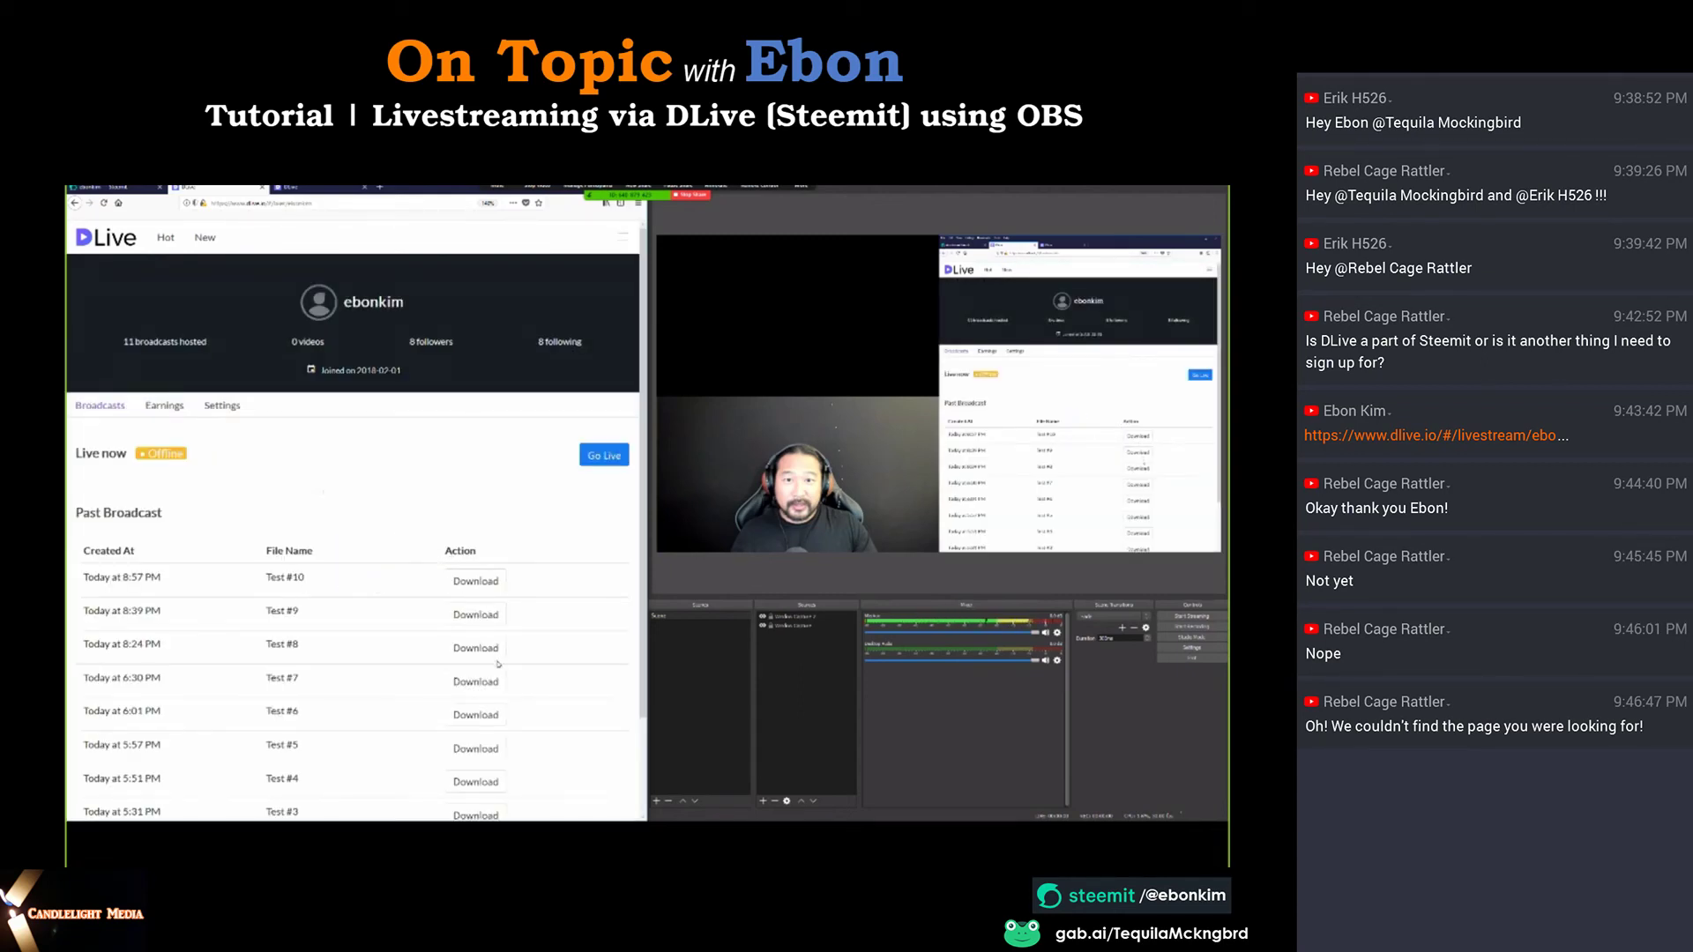
scroll(503, 719, "down", 3)
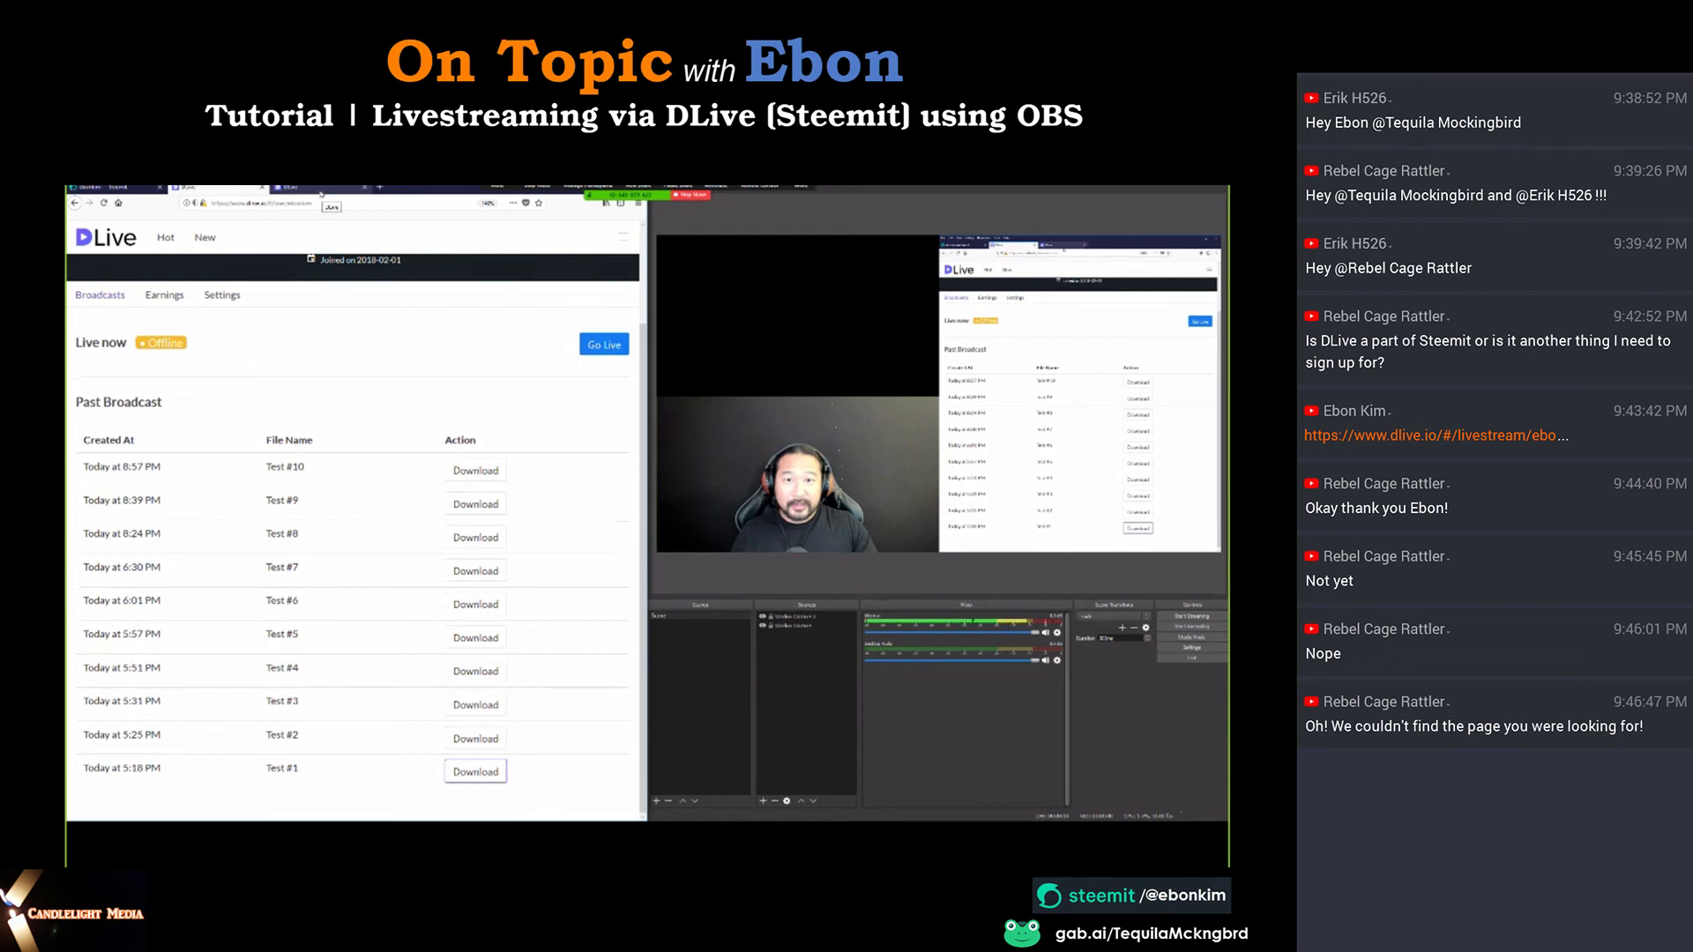
Switch to the Steemit profile and reload its blog to check for the livestream post, and stop the screen share.
left_click(115, 188)
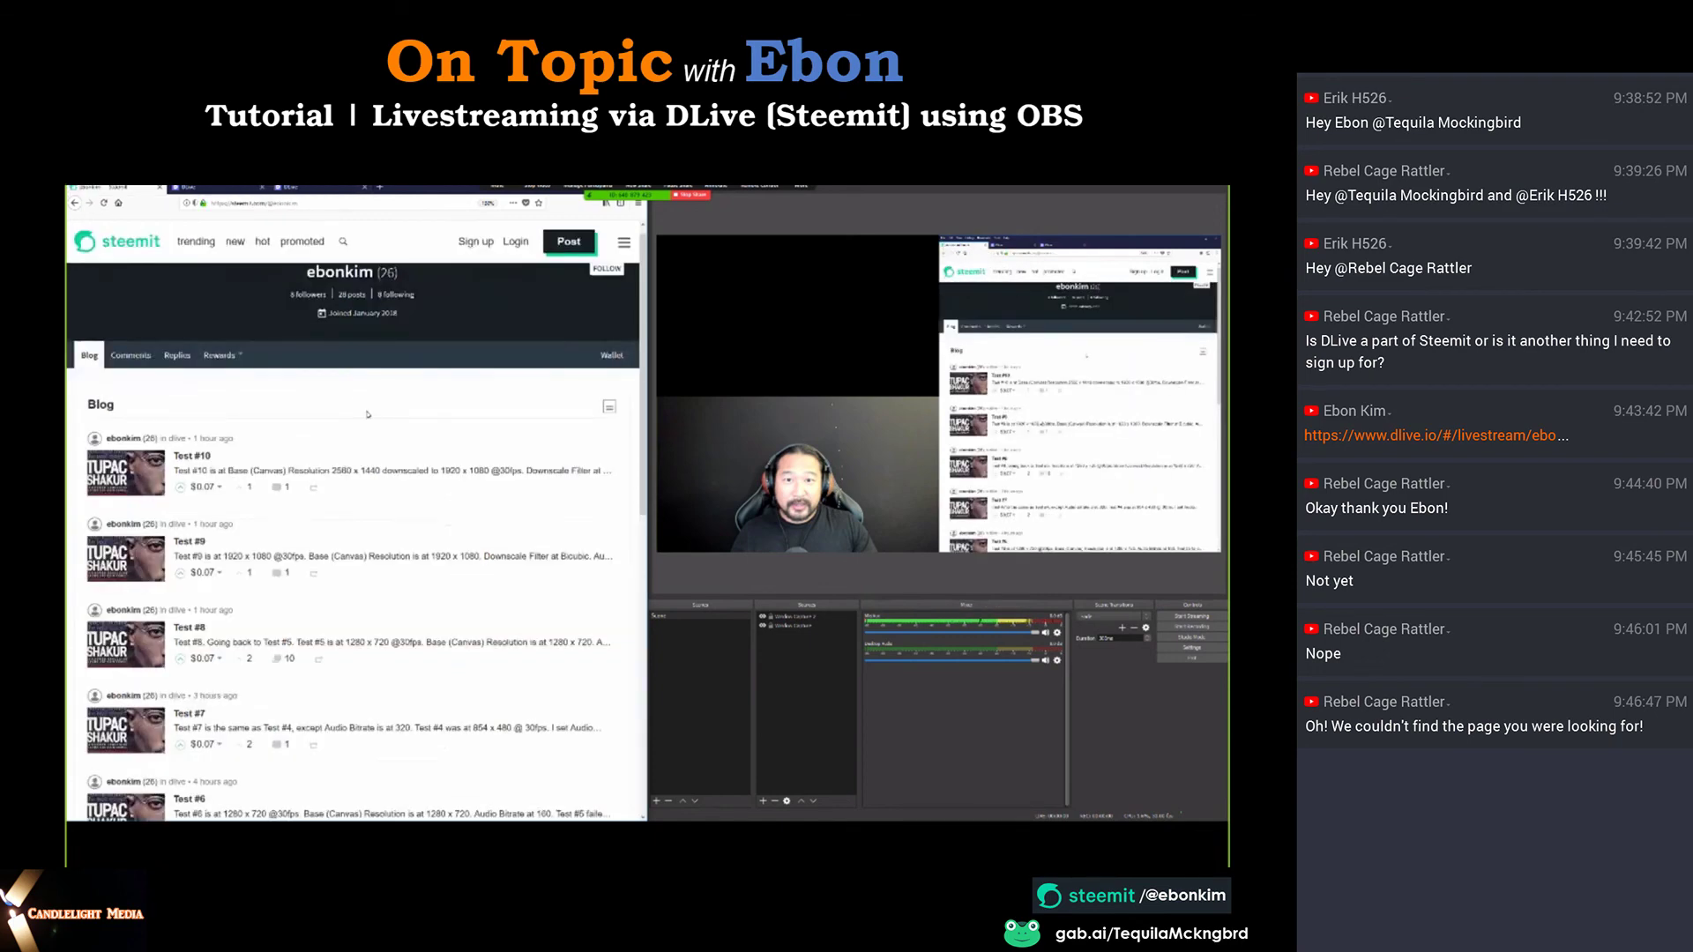
left_click(104, 203)
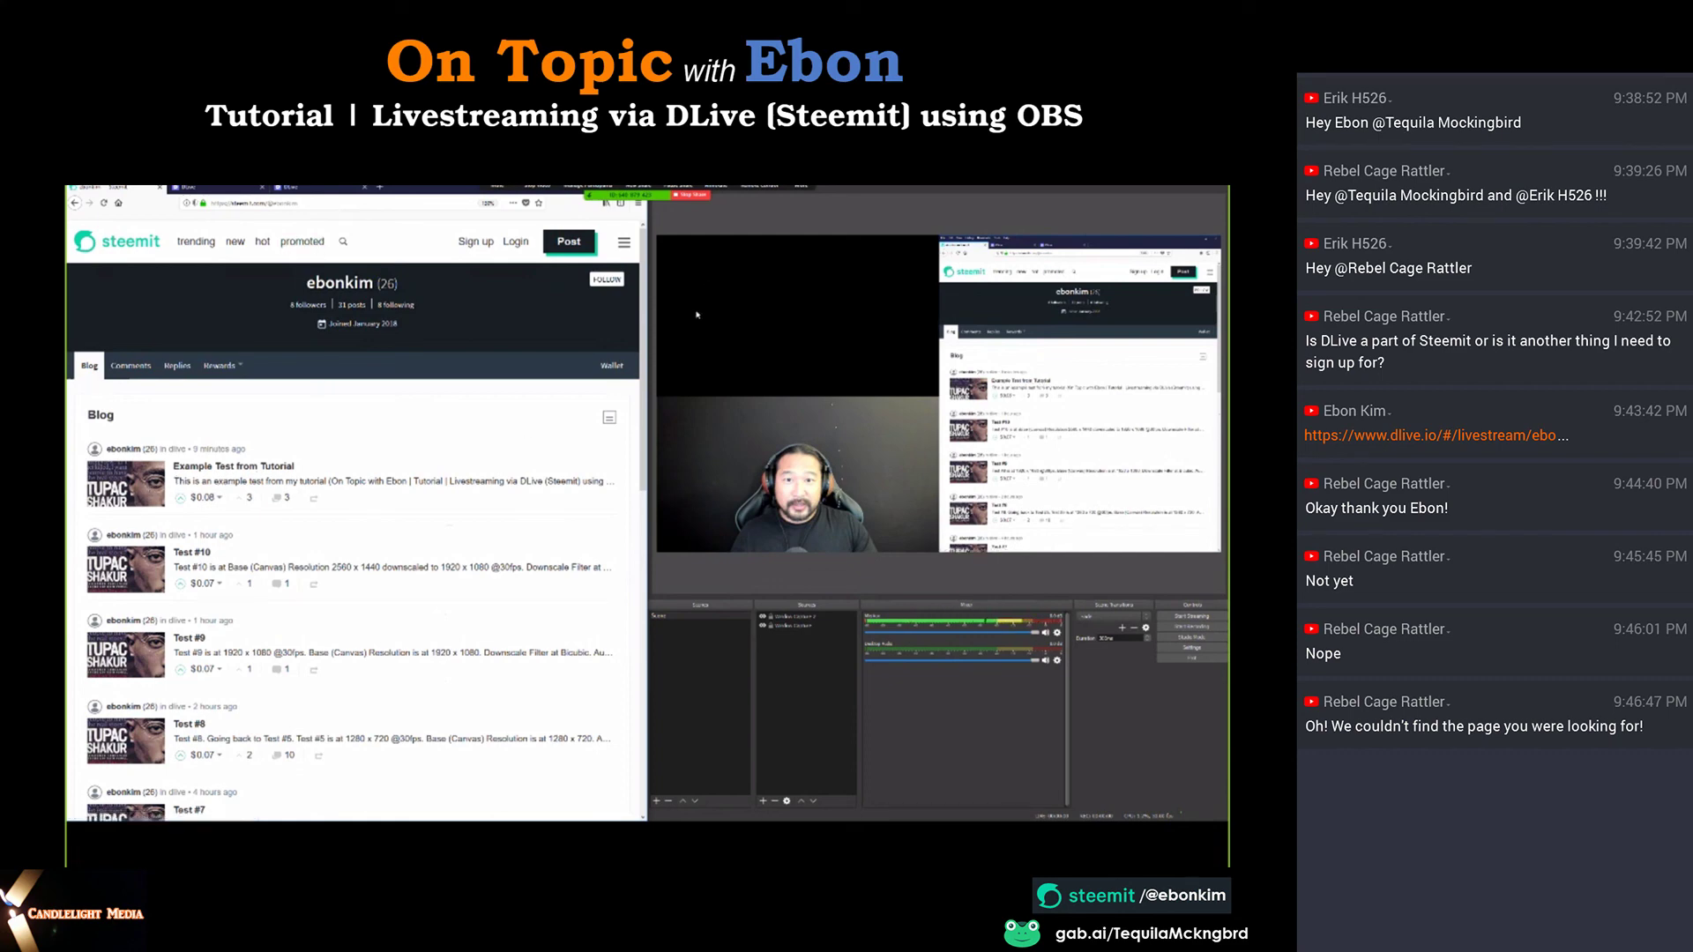
left_click(691, 194)
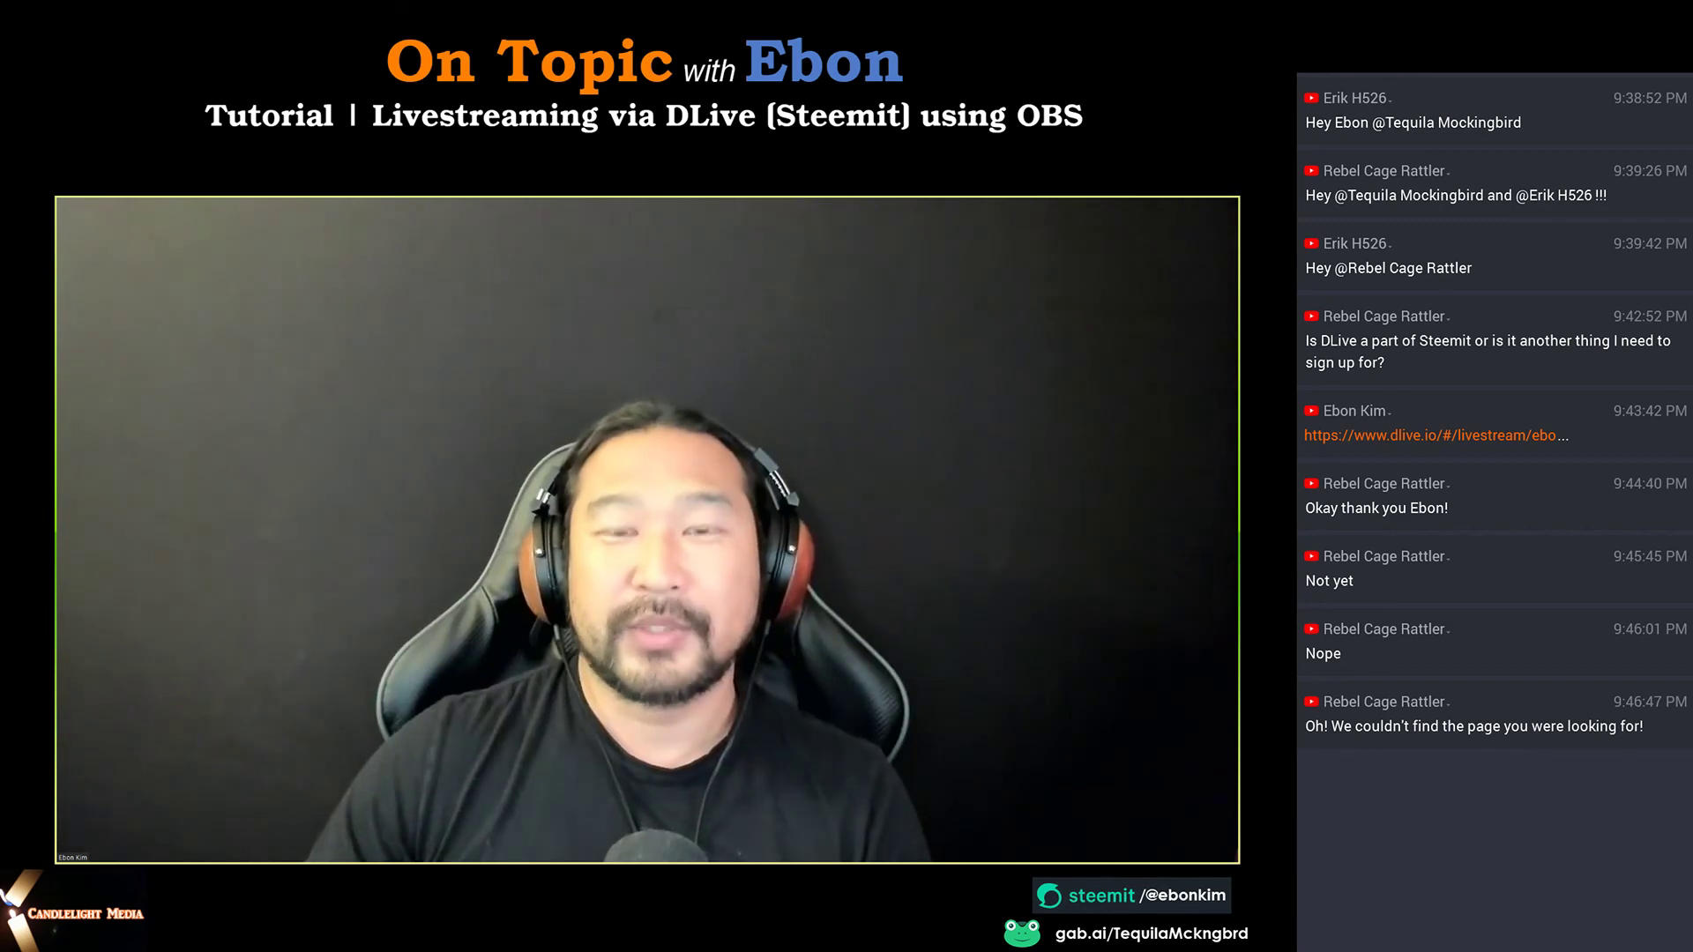